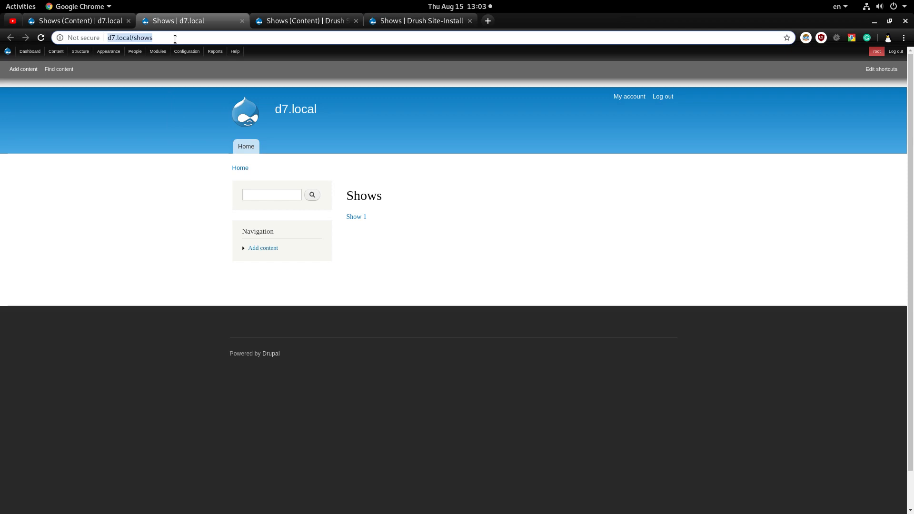
Compare the Shows listing page and its URL path on the d7.local and d8.local sites.
click(389, 242)
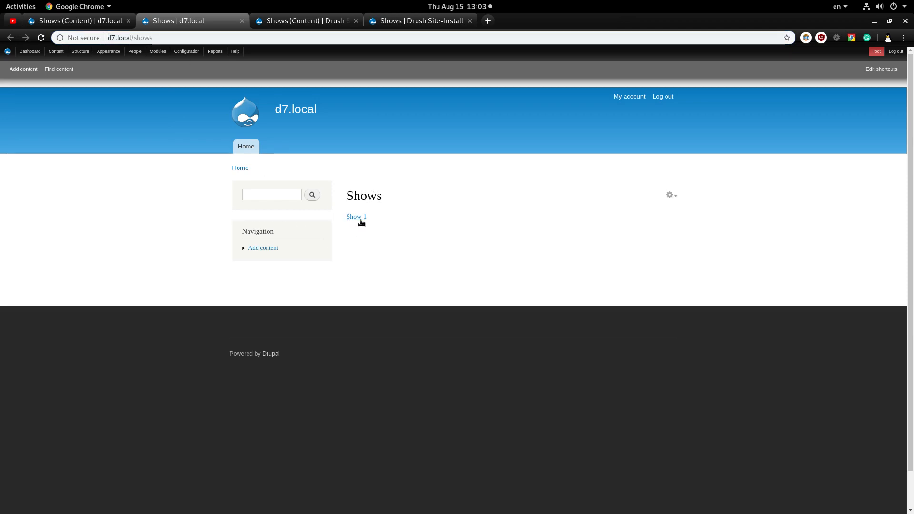
click(408, 20)
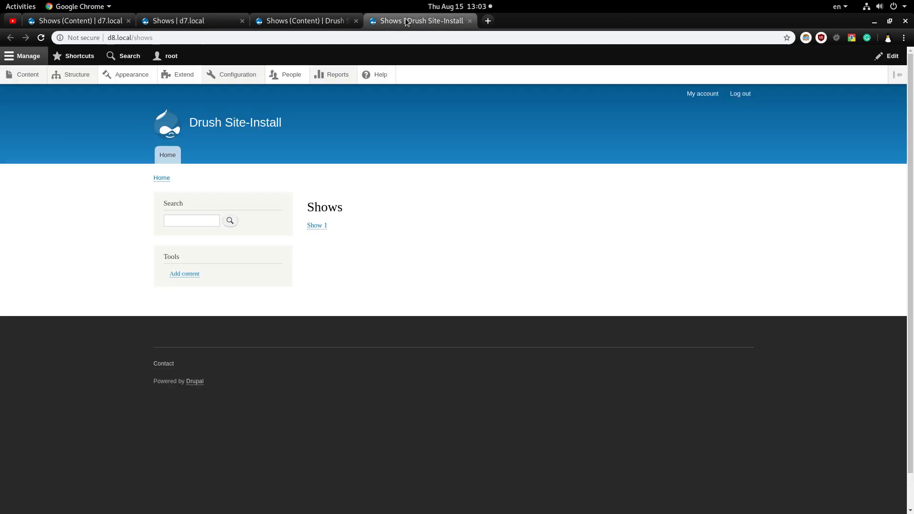
click(162, 38)
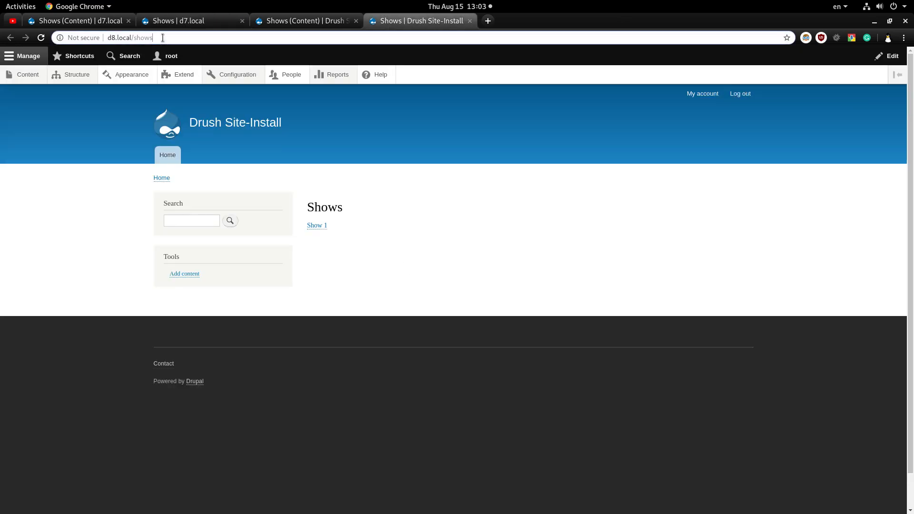
click(367, 243)
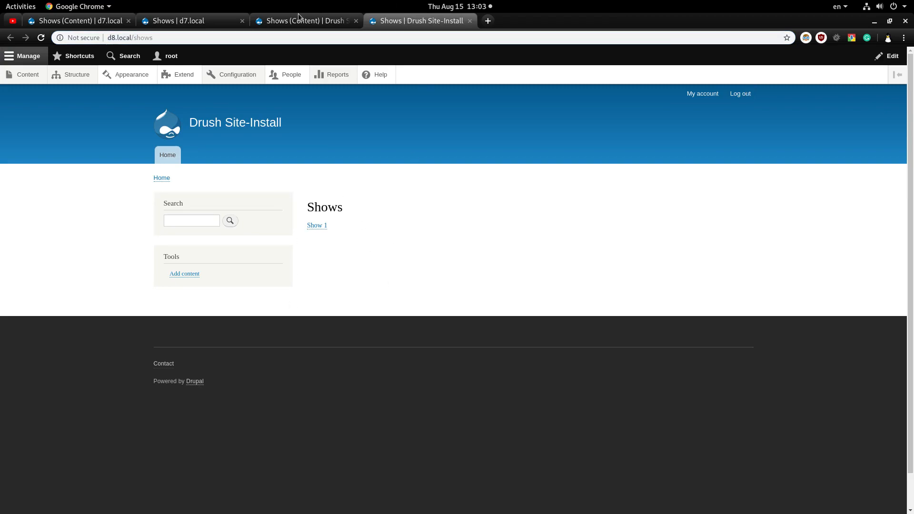
click(200, 19)
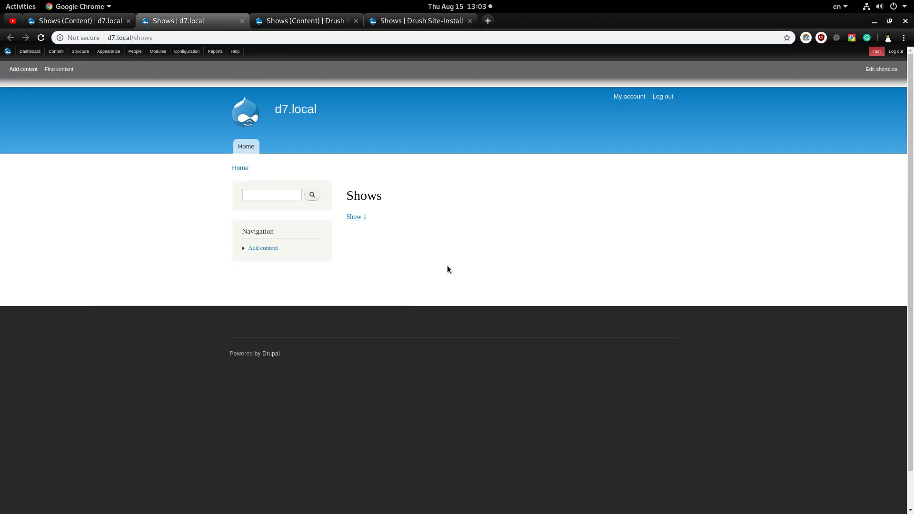
Open Show 1 from the d7.local Shows page in its own tab and examine its date fields in the edit form.
middle_click(359, 218)
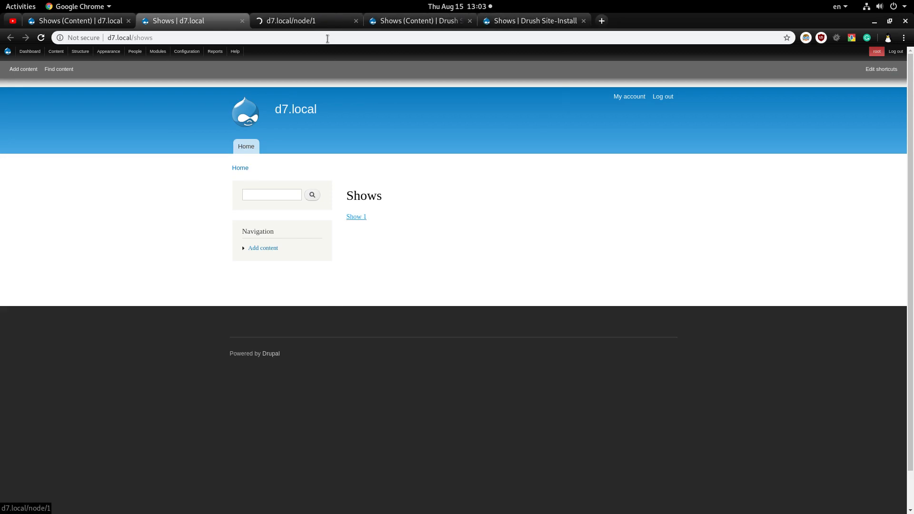
click(322, 21)
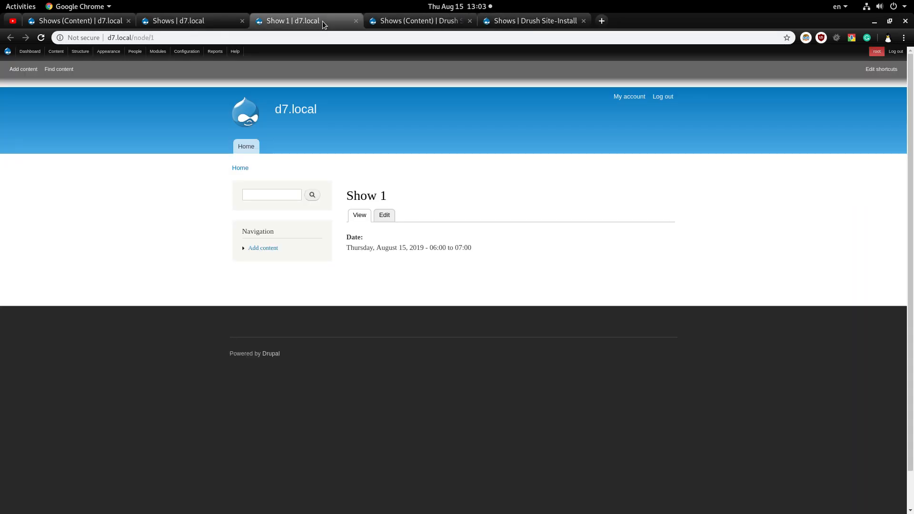
click(383, 216)
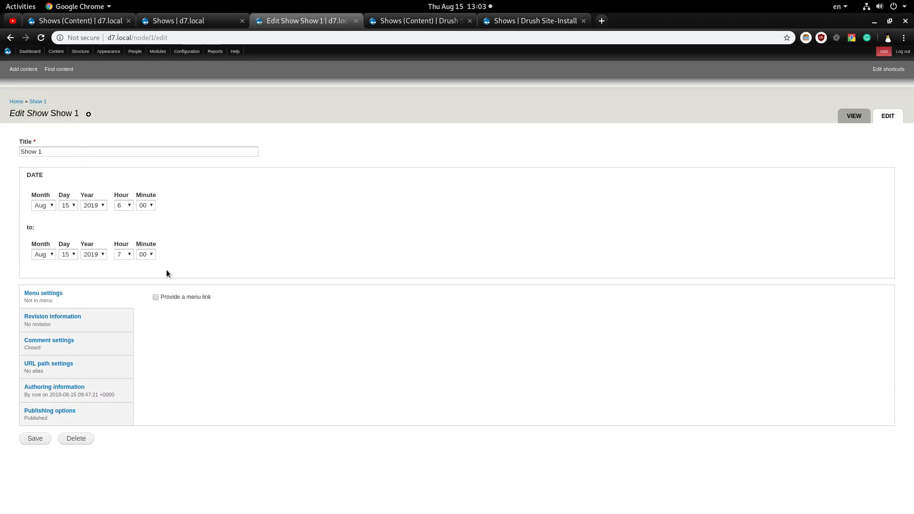
key(ctrl+plus)
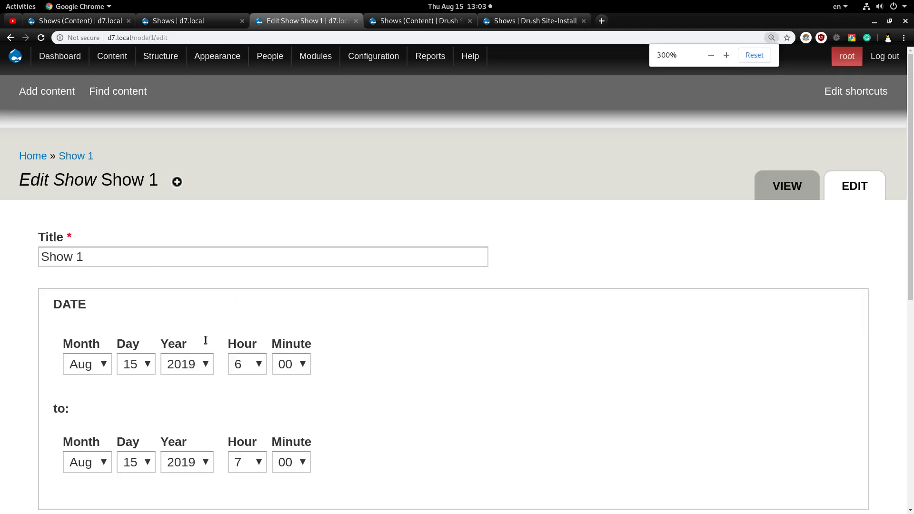
key(ctrl+plus)
key(ctrl+minus)
key(ctrl+minus)
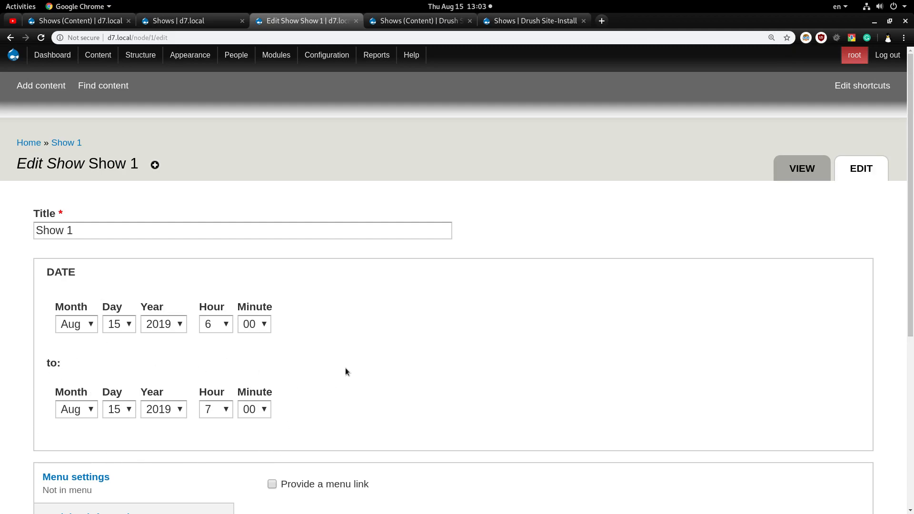
Open Show 1 from the d8.local Shows page in its own tab and examine its start and end dates in the edit form.
click(546, 21)
middle_click(309, 226)
click(632, 21)
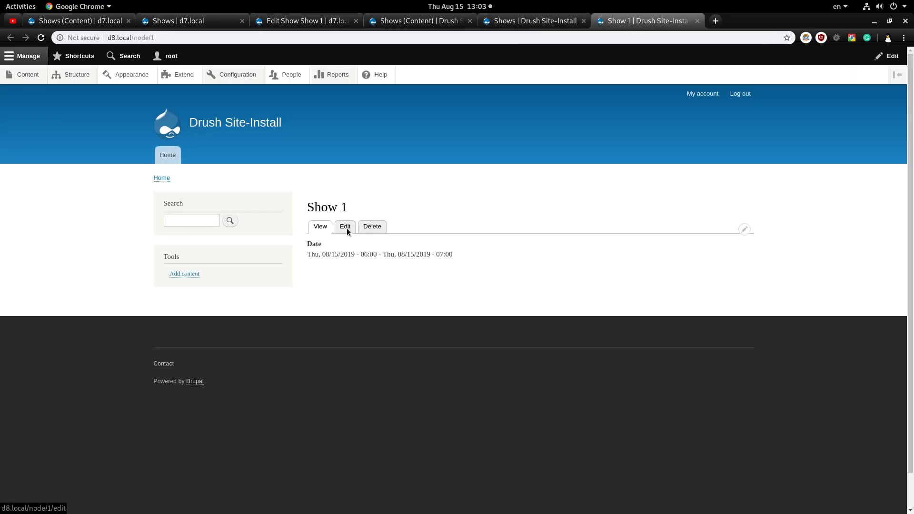
click(346, 228)
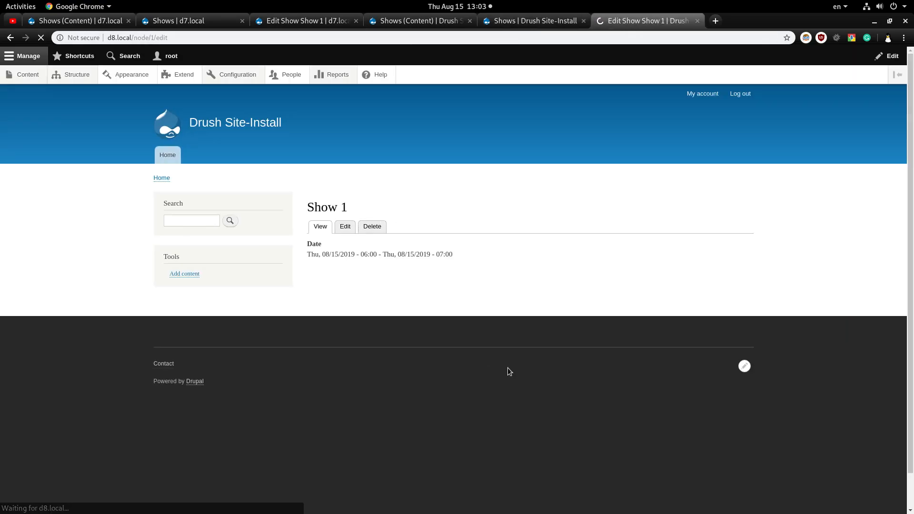
key(ctrl+plus)
key(ctrl+plus)
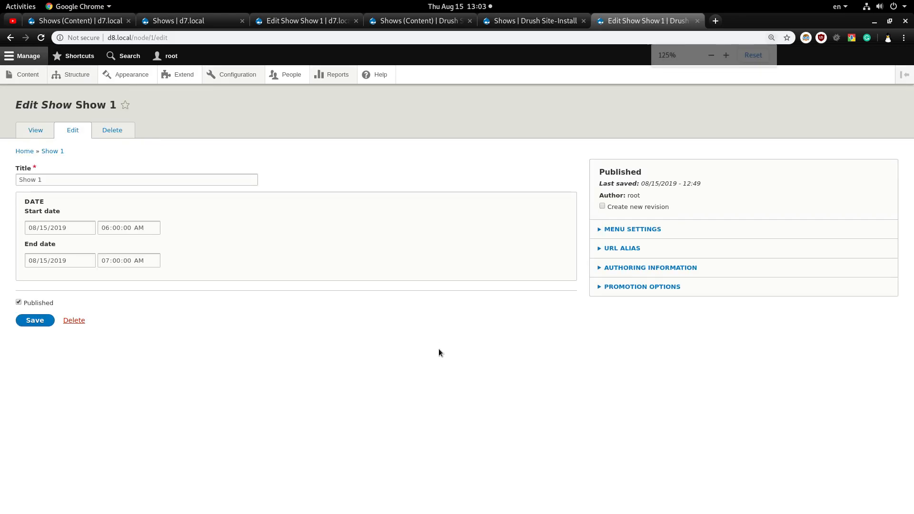
key(ctrl+plus)
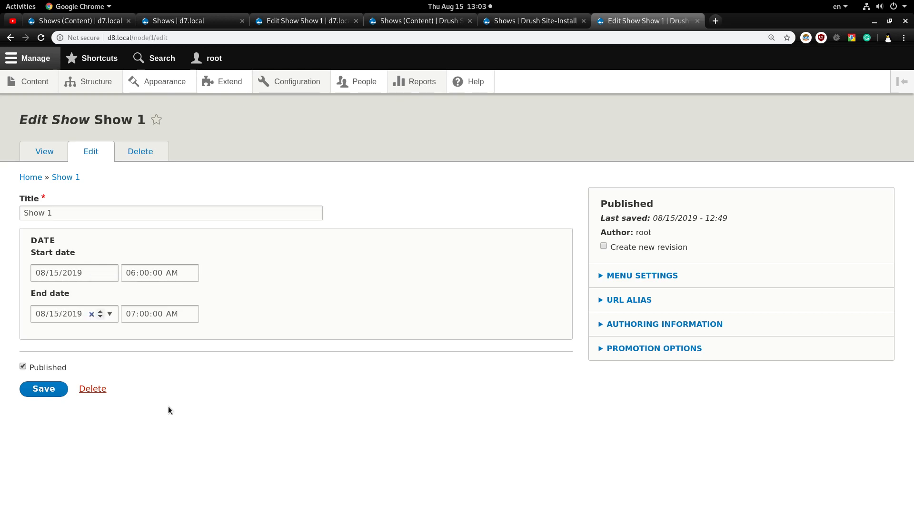
Close the Show 1 edit tabs of both sites and bring up the d8.local Shows view configuration.
middle_click(669, 24)
middle_click(319, 24)
click(319, 24)
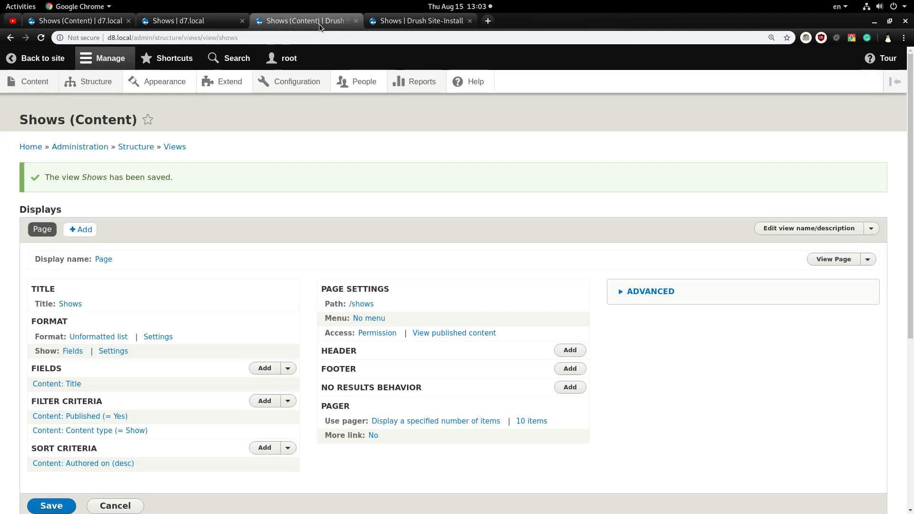
Reset the Shows pages on d7.local and d8.local to 100% zoom.
click(213, 16)
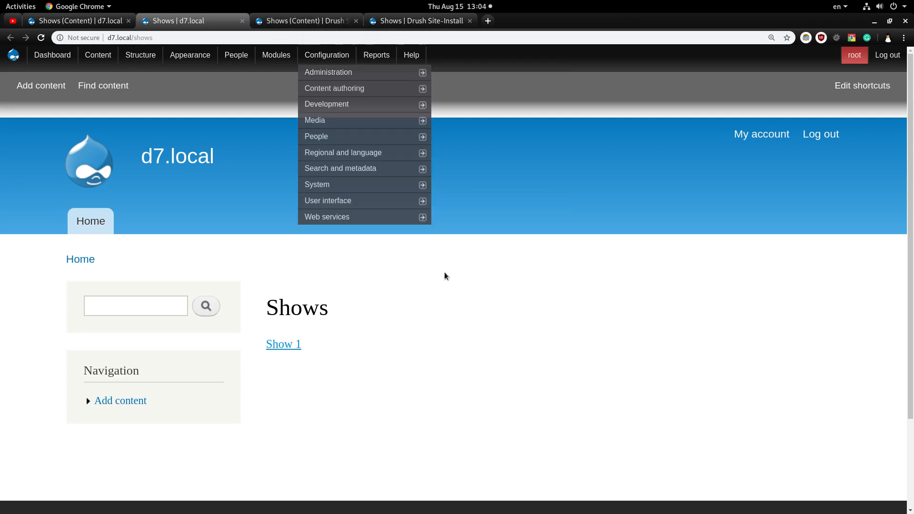
key(ctrl+0)
click(426, 21)
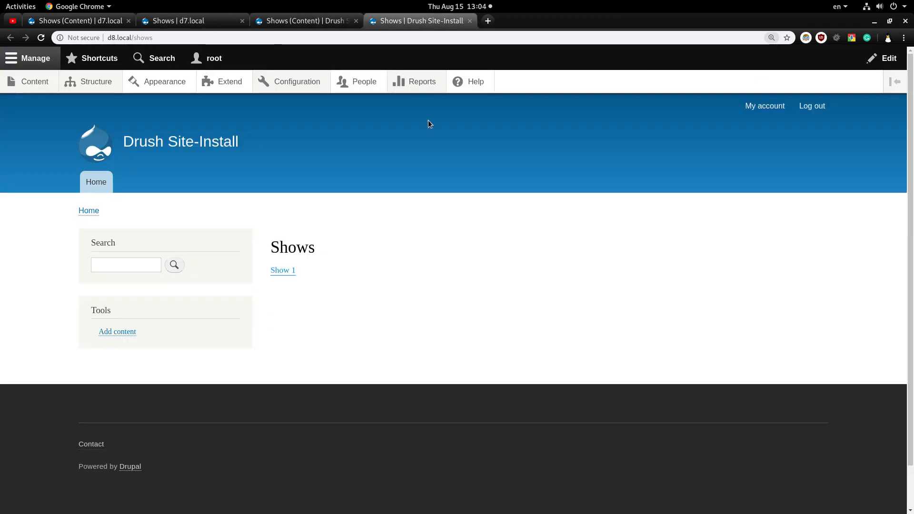
key(ctrl+0)
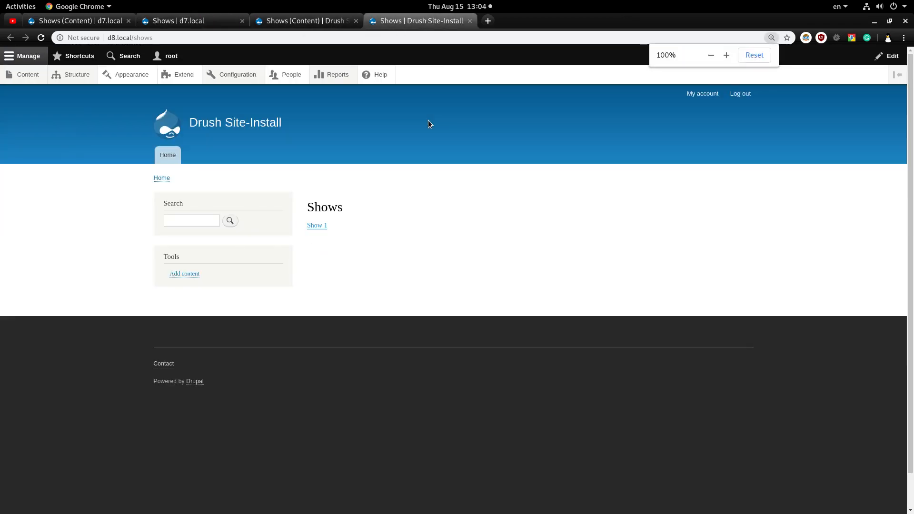
click(172, 21)
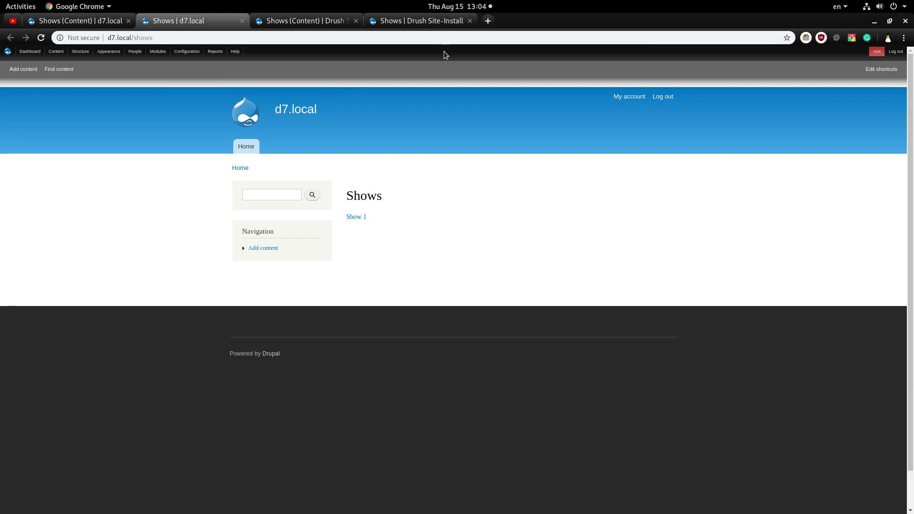
In the d7.local Shows view configuration, start adding a field and search the available fields for Date.
key(ctrl+Page_Up)
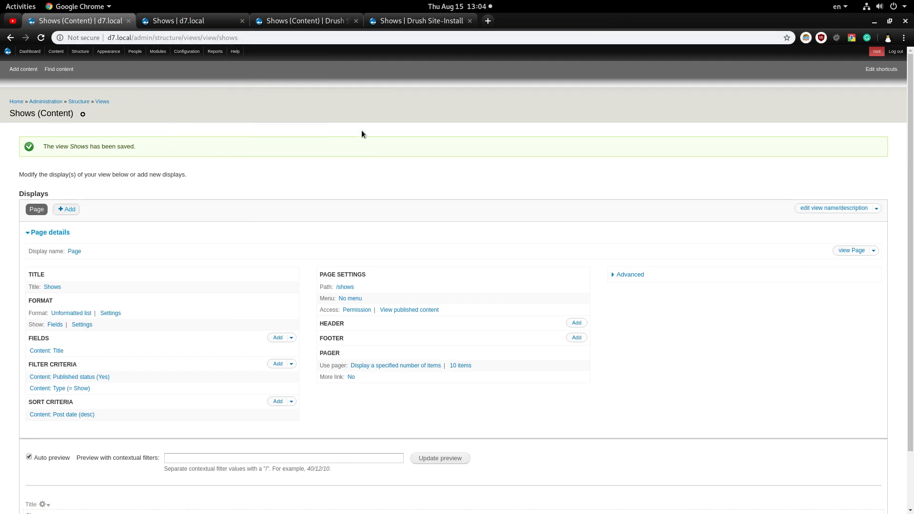
key(ctrl+plus)
key(ctrl+plus)
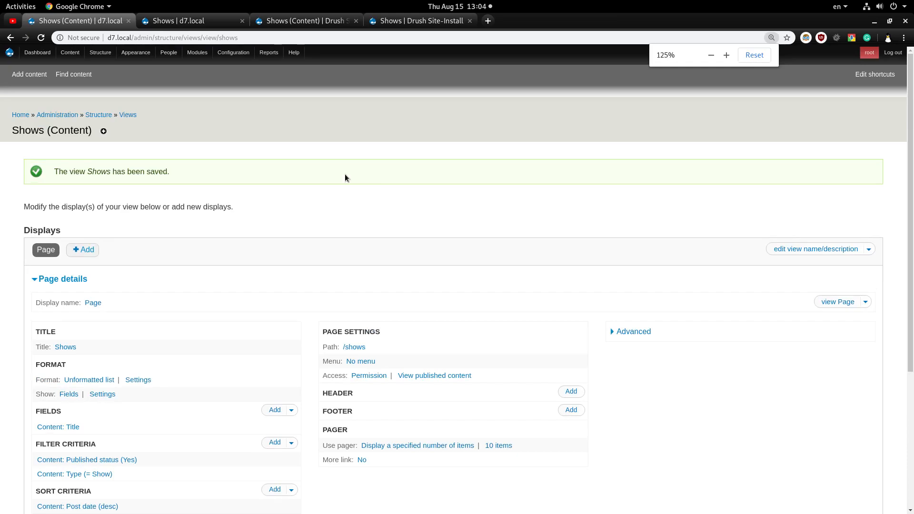
double_click(125, 38)
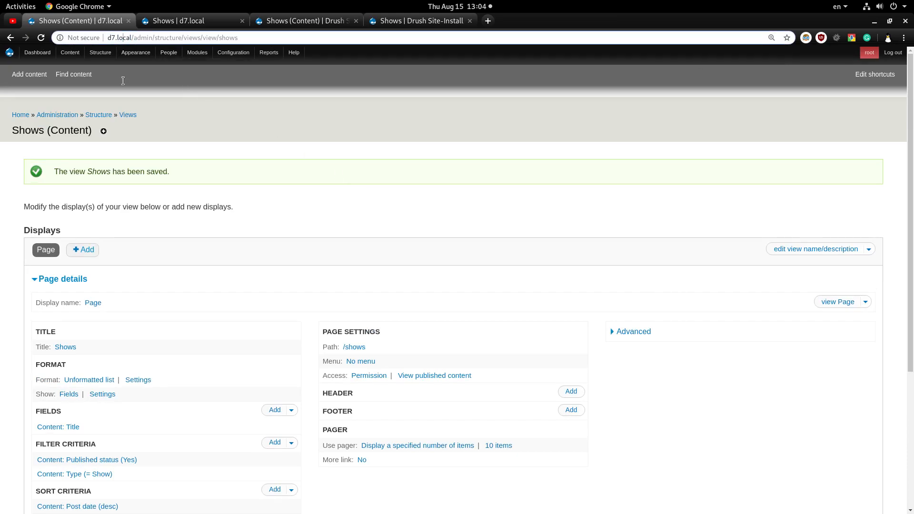
scroll(196, 292, down, 4)
key(ctrl+plus)
key(ctrl+plus)
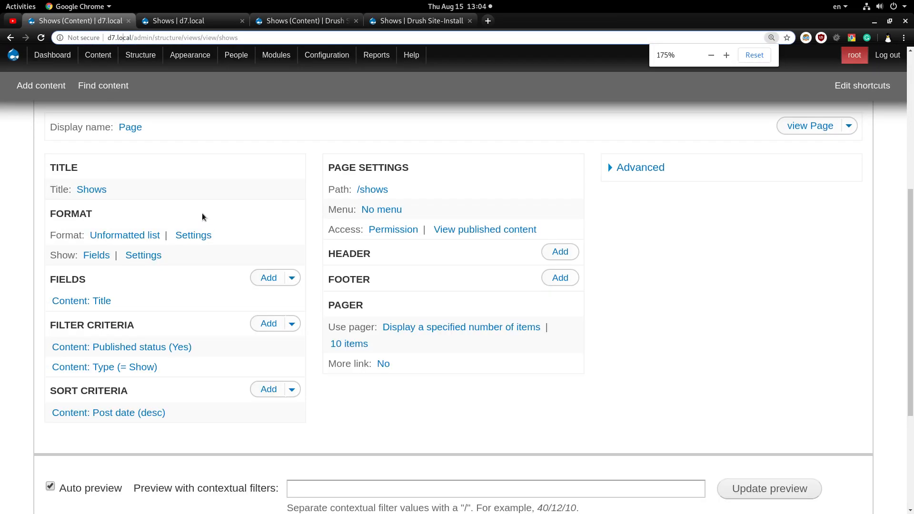
scroll(202, 217, down, 1)
click(268, 273)
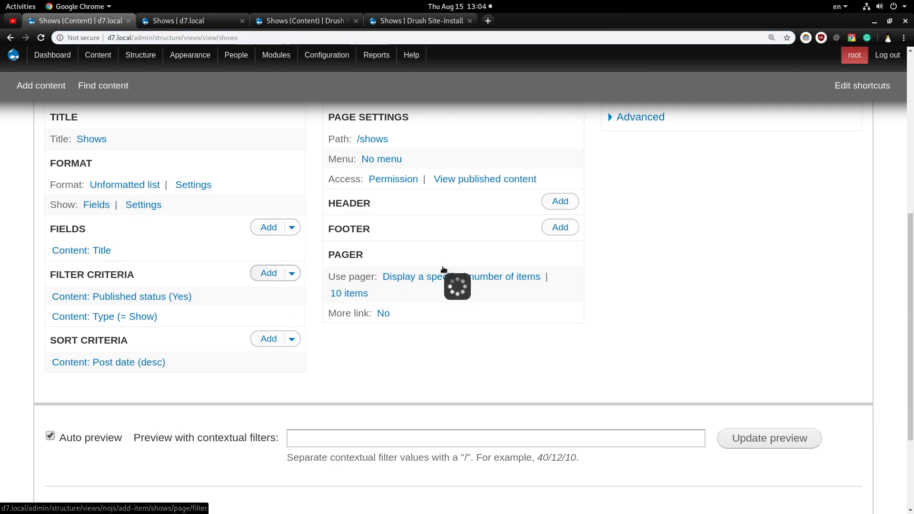
click(323, 189)
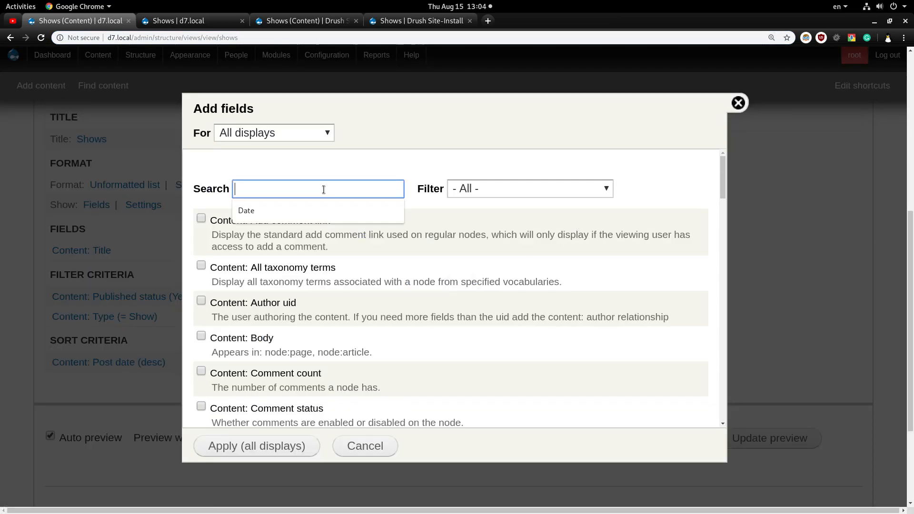
click(247, 210)
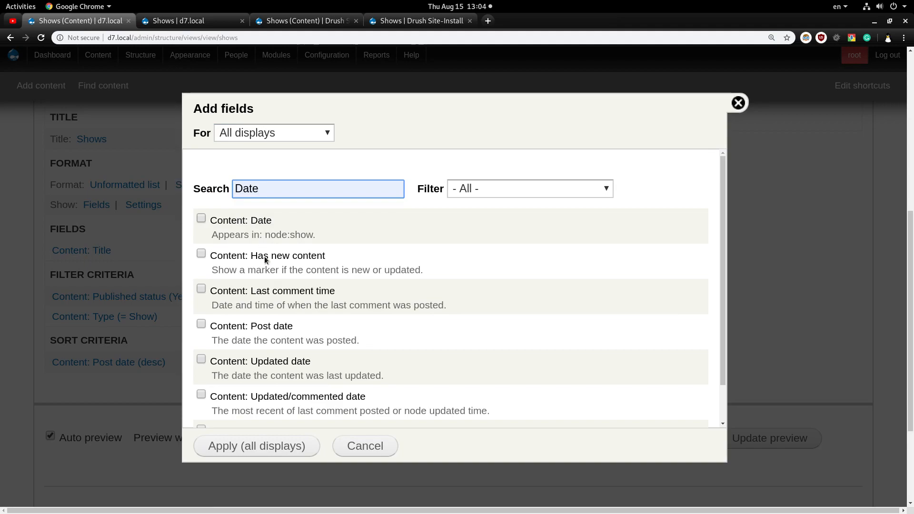
Add the Content: Date field, which appears in node:show, to all displays of the view.
click(272, 224)
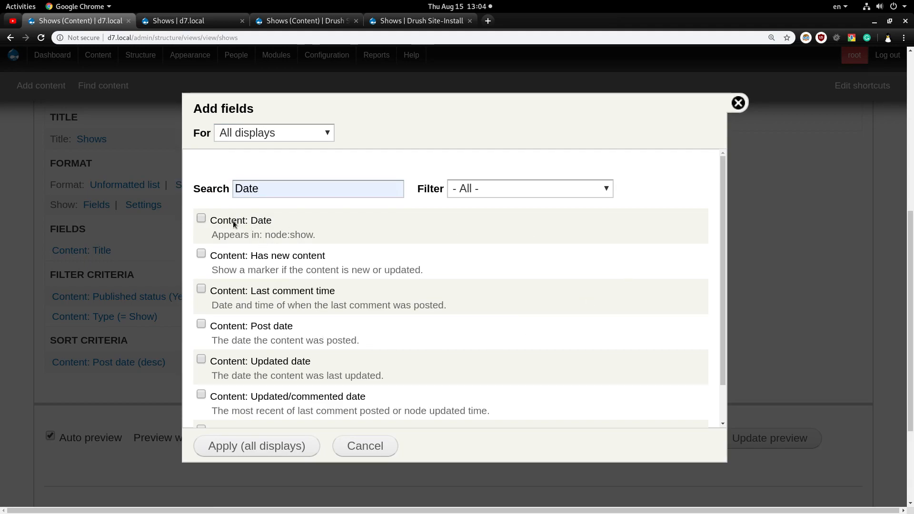
double_click(305, 235)
click(306, 234)
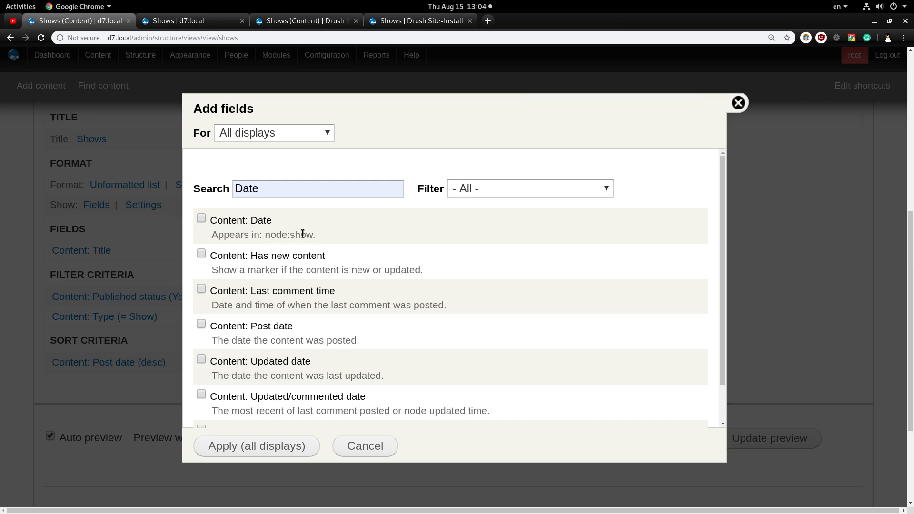
click(201, 218)
click(255, 448)
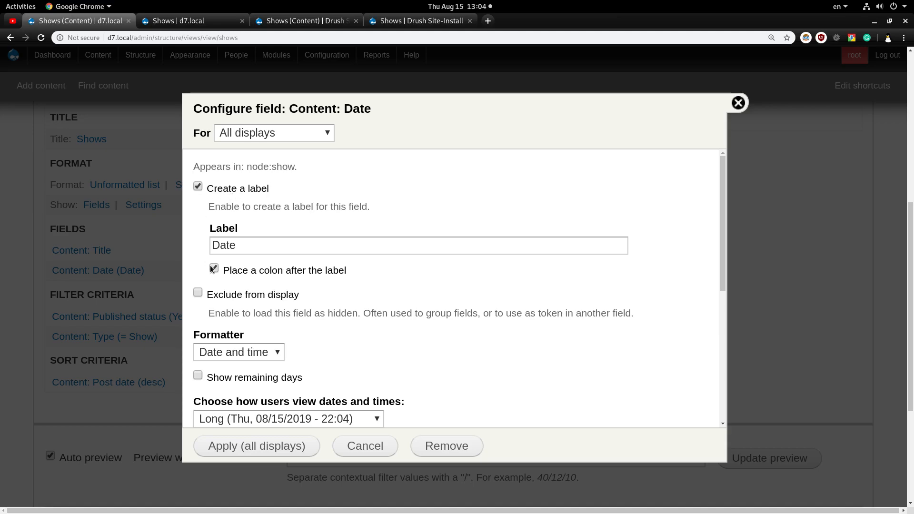
Examine the Content: Date field's formatter, date format and start/end date Display settings on d7.local.
scroll(302, 272, down, 2)
scroll(326, 276, down, 2)
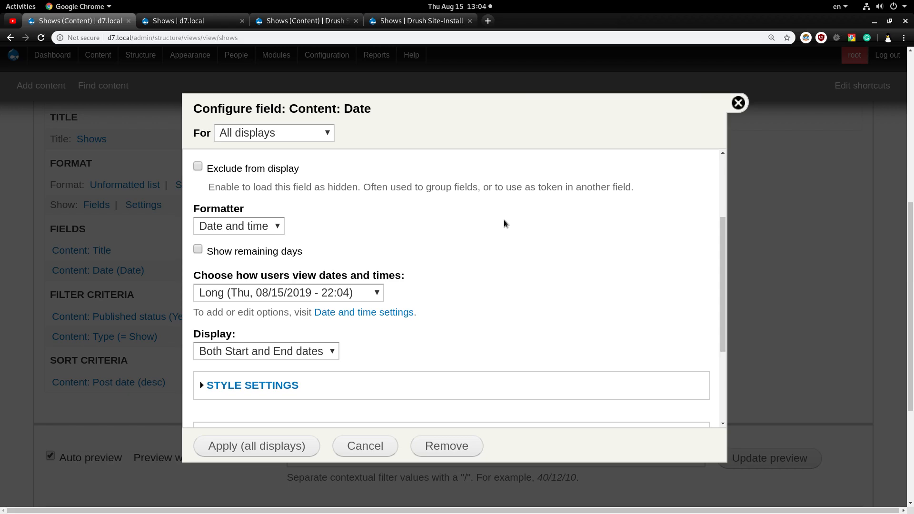
key(ctrl+0)
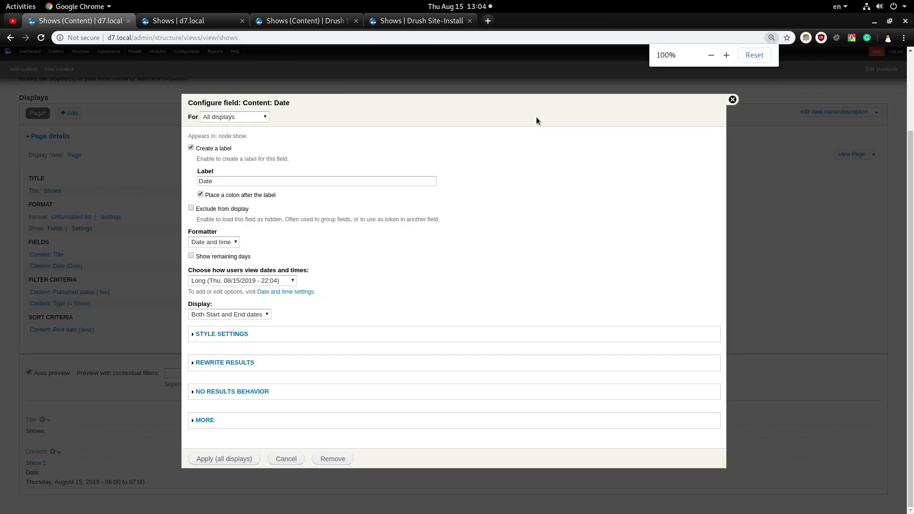
key(ctrl+plus)
key(ctrl+plus)
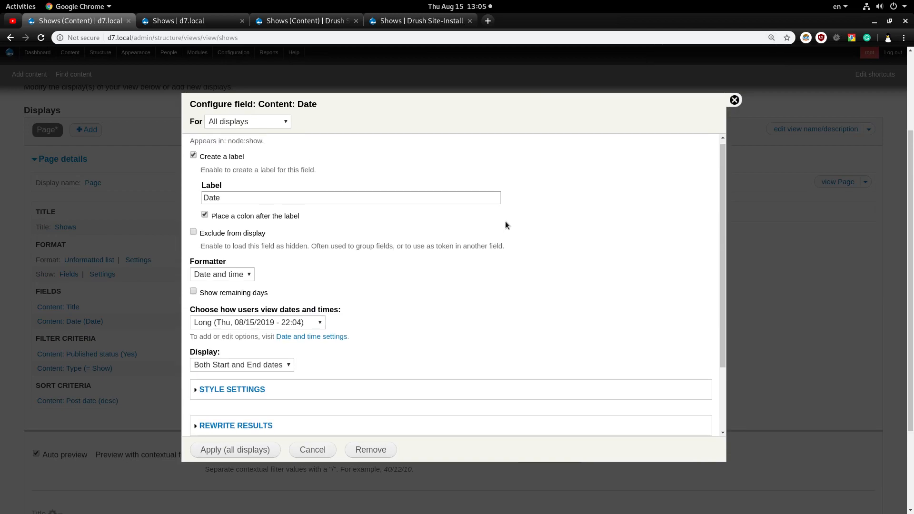
double_click(214, 308)
click(426, 284)
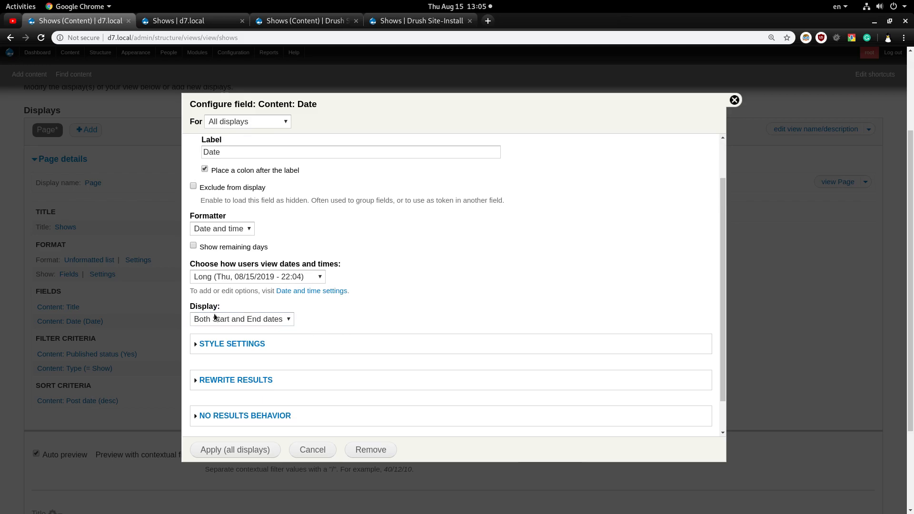
click(380, 313)
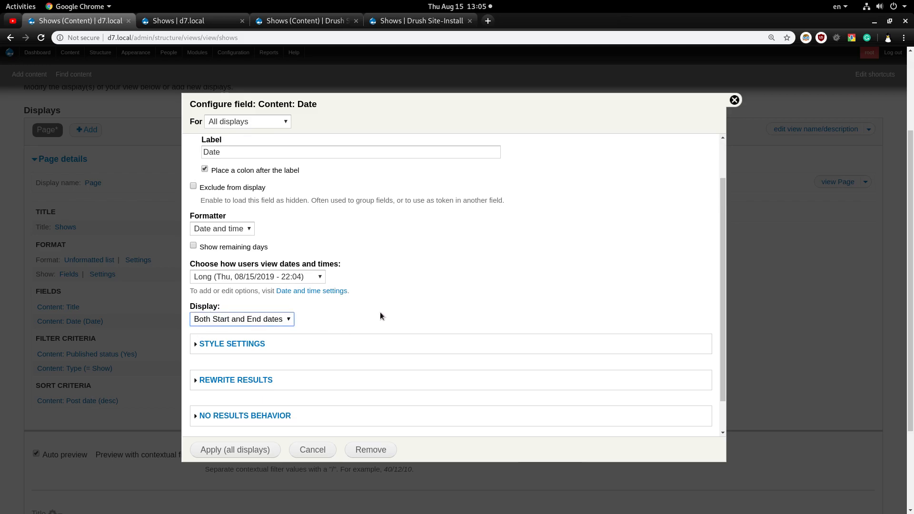
Set the Date field's Display to Start date only for all displays and save the d7.local Shows view.
click(273, 322)
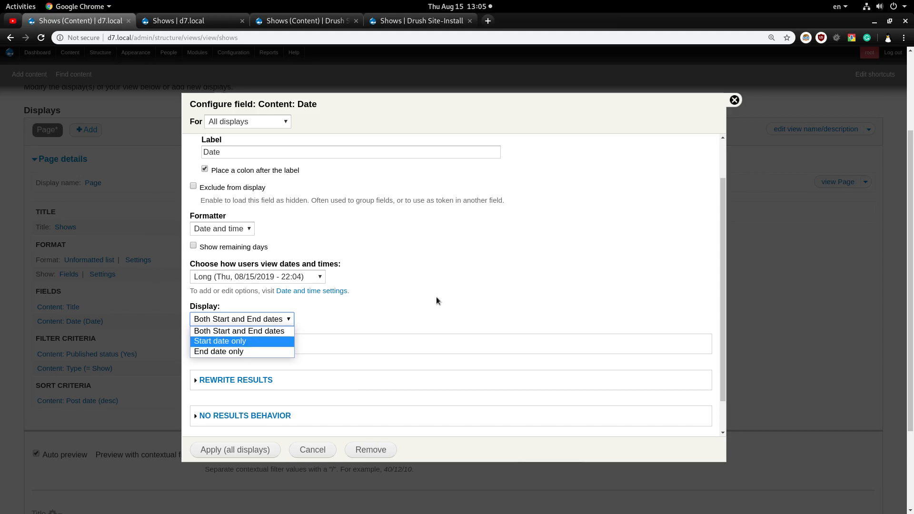
click(290, 321)
click(279, 321)
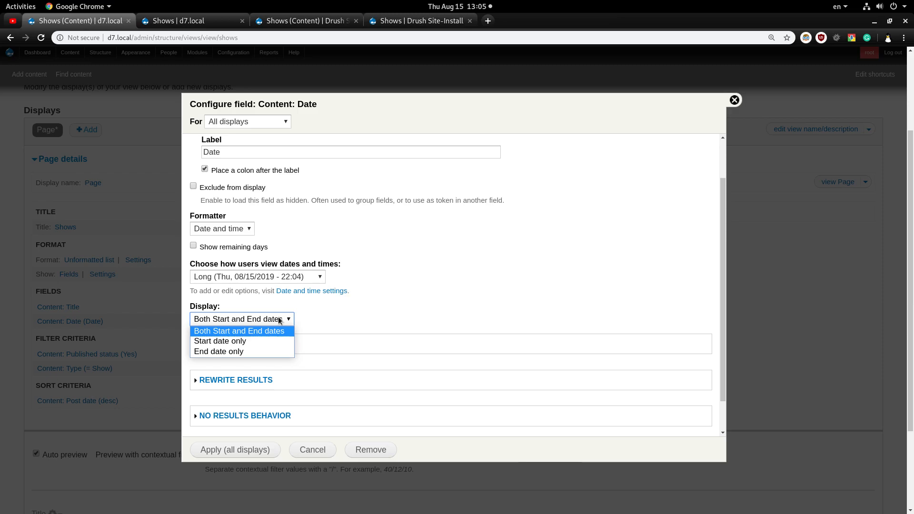
click(245, 338)
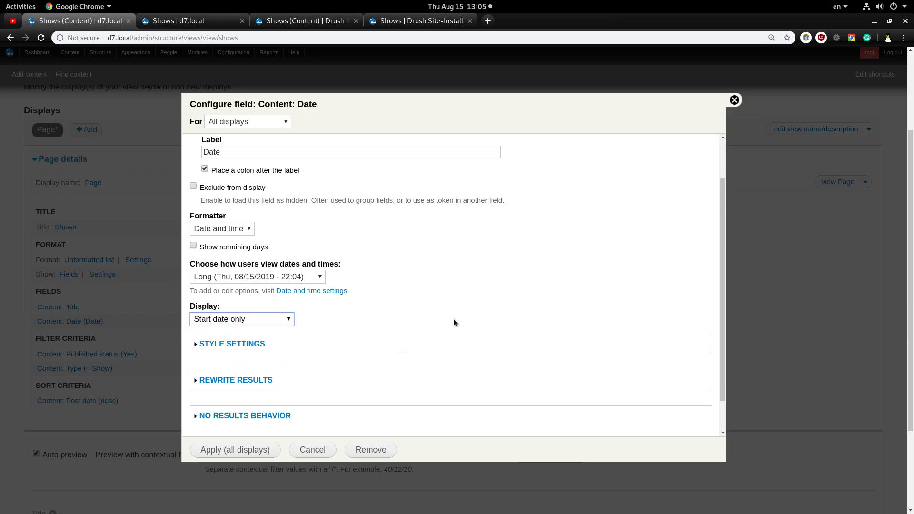
click(249, 455)
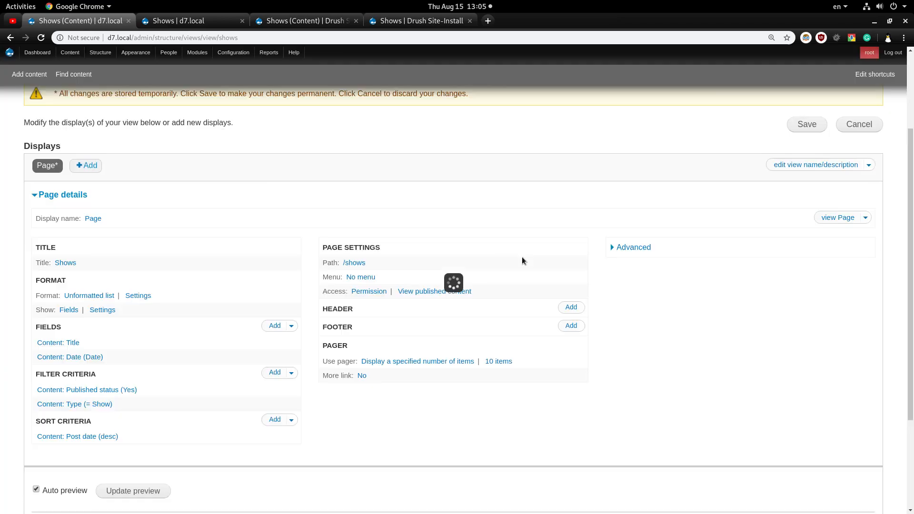
click(800, 125)
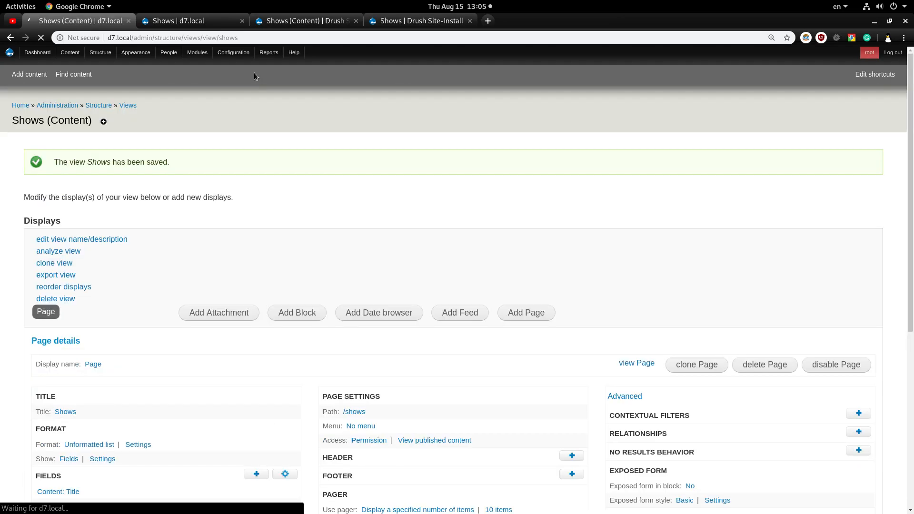
Reload the d7.local Shows page and examine the date shown under Show 1.
click(208, 21)
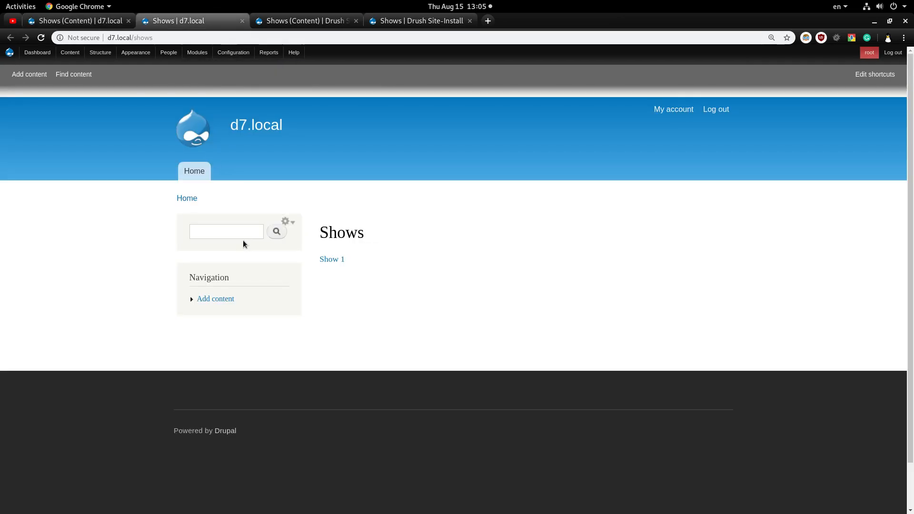
key(ctrl+r)
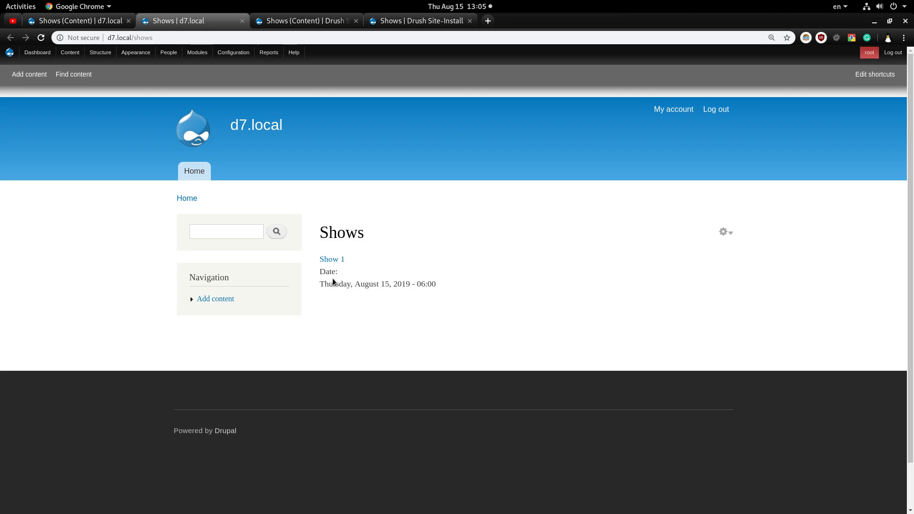
triple_click(404, 283)
click(405, 283)
drag(320, 283, 443, 284)
click(325, 285)
drag(324, 284, 443, 284)
click(443, 284)
In the d8.local Shows view configuration, search the available fields for Date and add the Content Date field that appears in show.
click(417, 20)
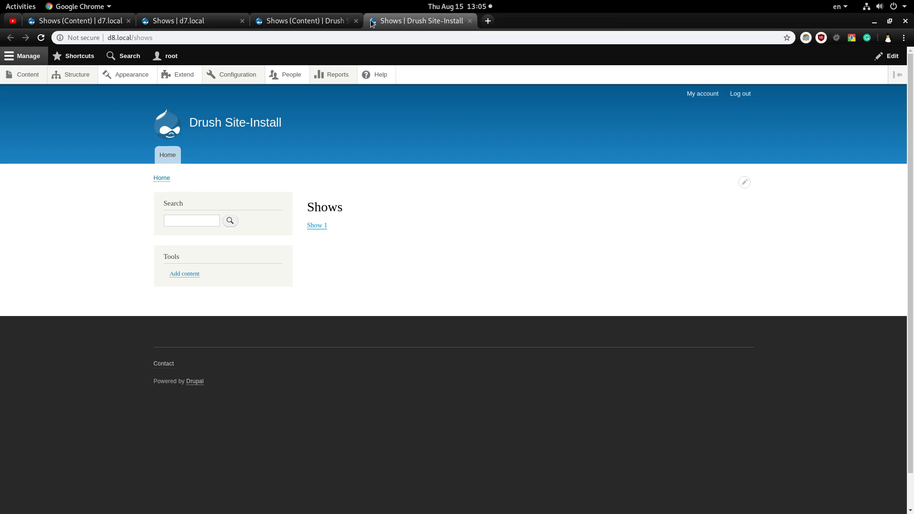
click(304, 20)
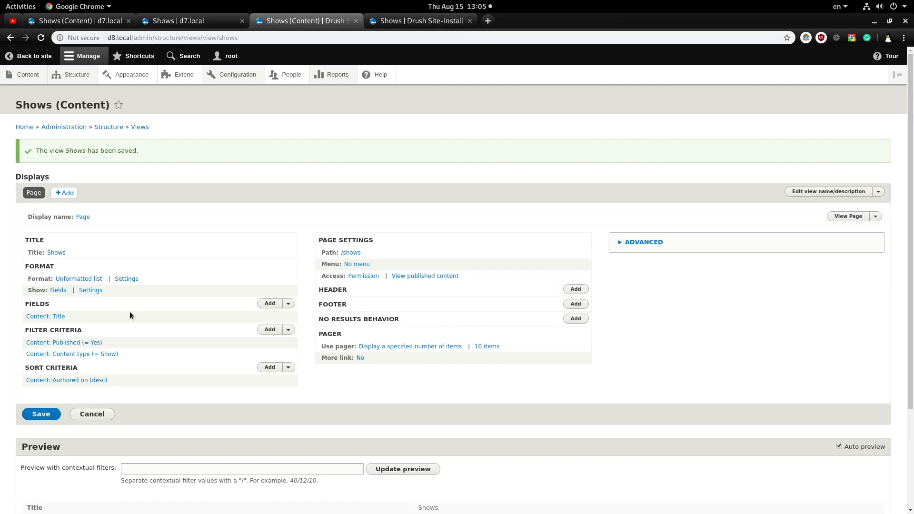
key(ctrl+plus)
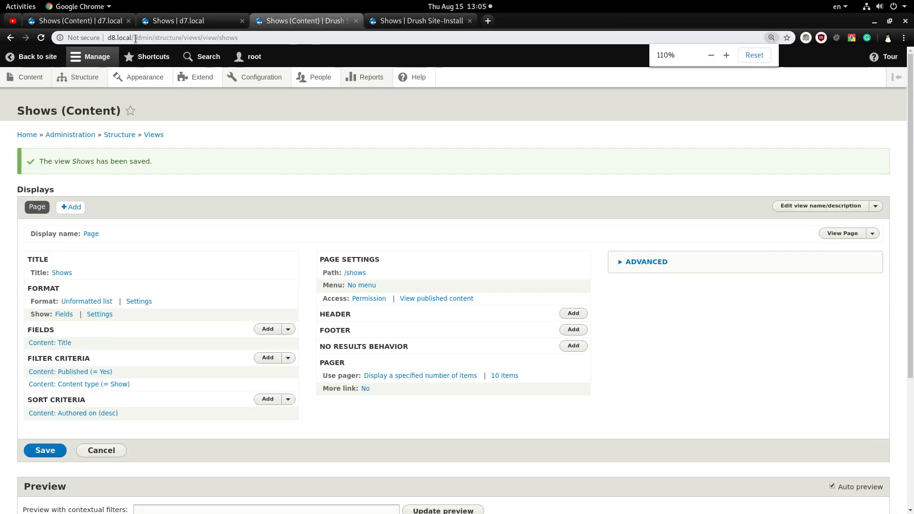
double_click(142, 37)
click(266, 330)
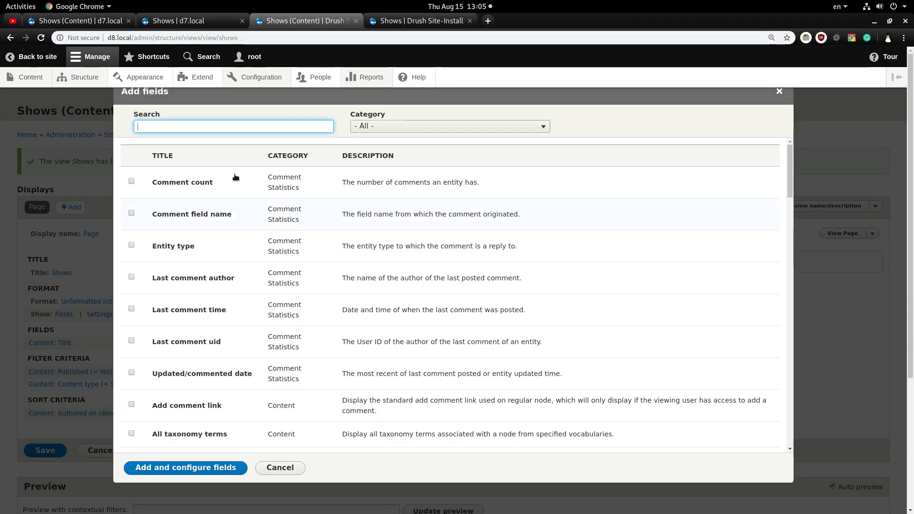
click(206, 127)
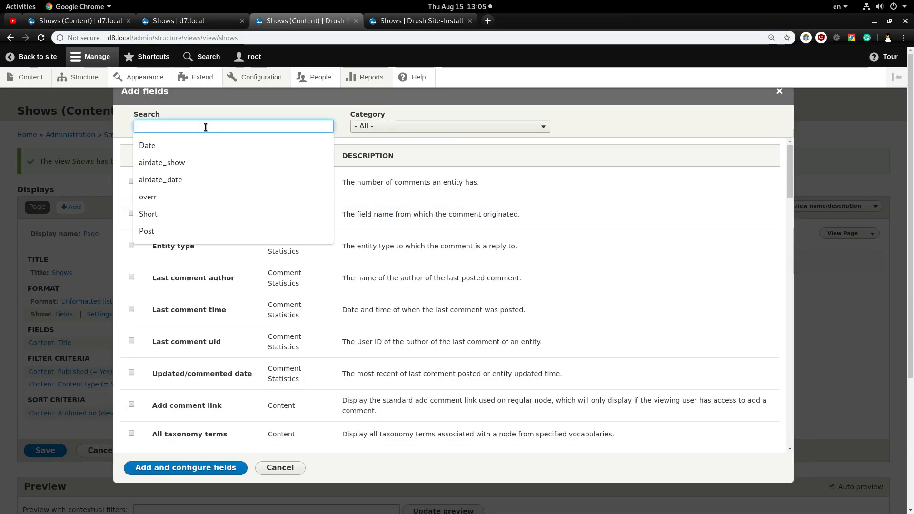
click(146, 145)
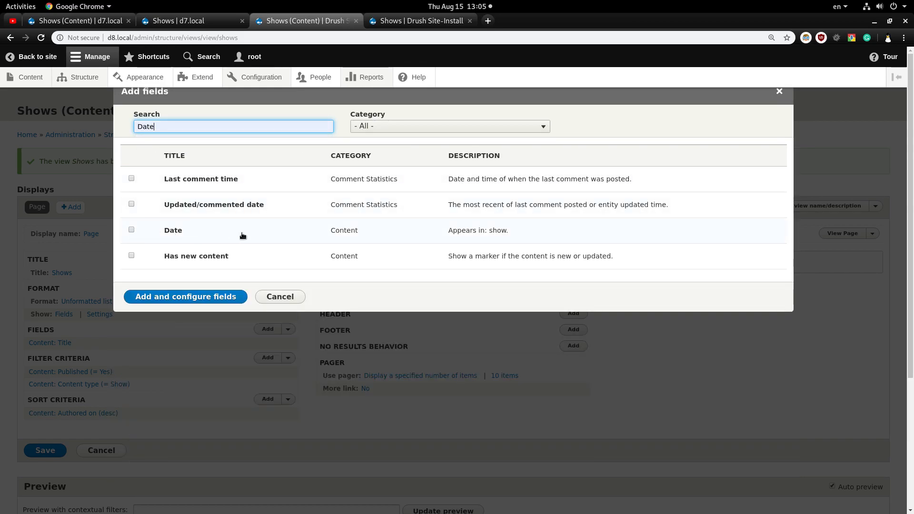
click(131, 230)
click(180, 313)
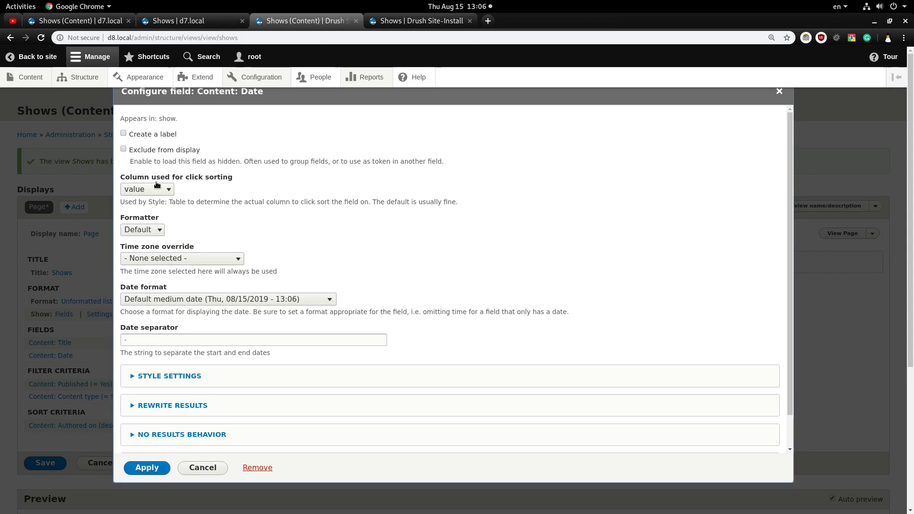
Examine the d8.local Date field's click-sorting column and formatter options, plus its time zone, date format and separator settings.
click(166, 191)
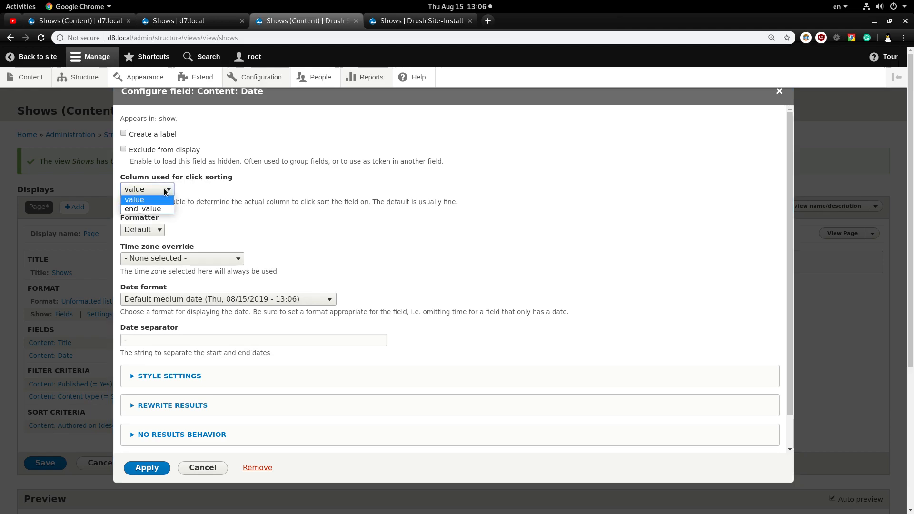
click(166, 191)
click(142, 191)
click(141, 192)
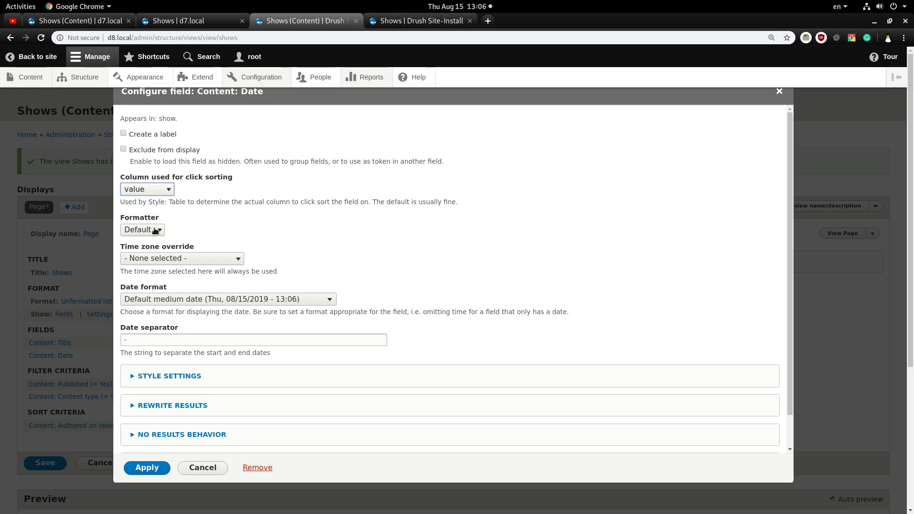
click(156, 231)
click(156, 230)
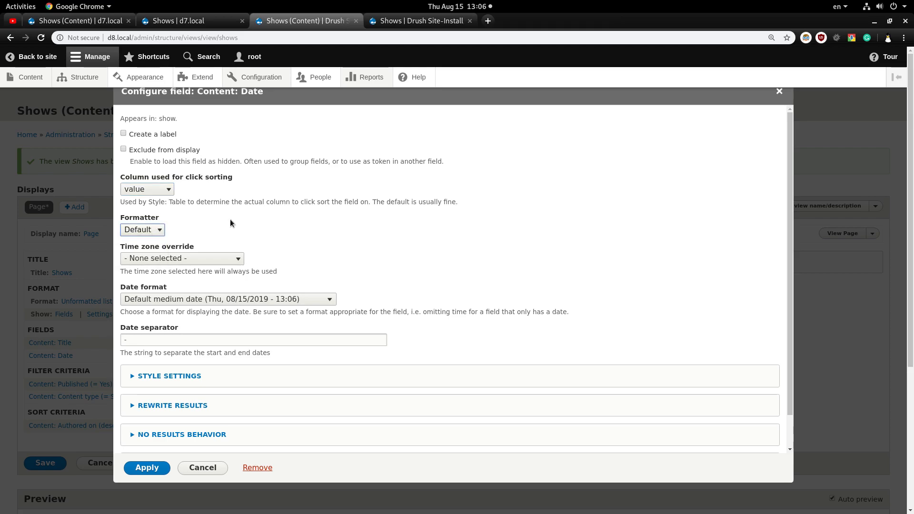
scroll(230, 219, down, 1)
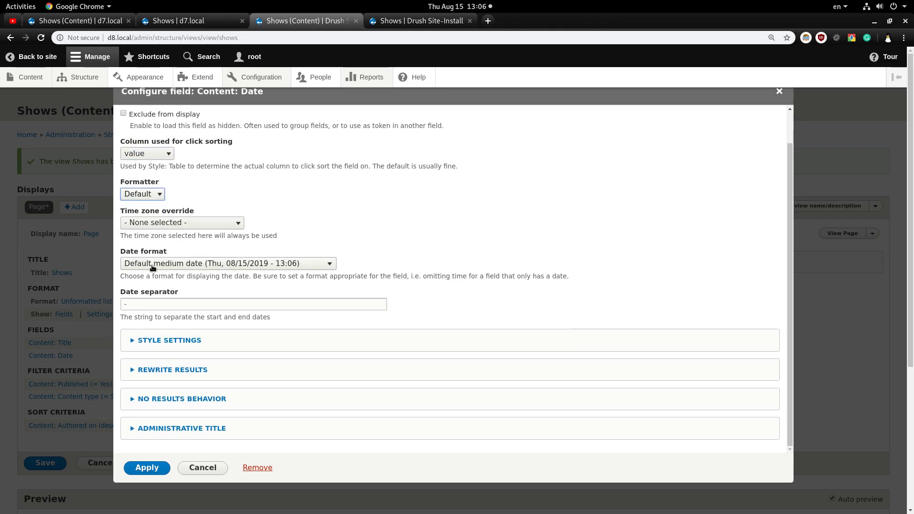
scroll(308, 227, down, 1)
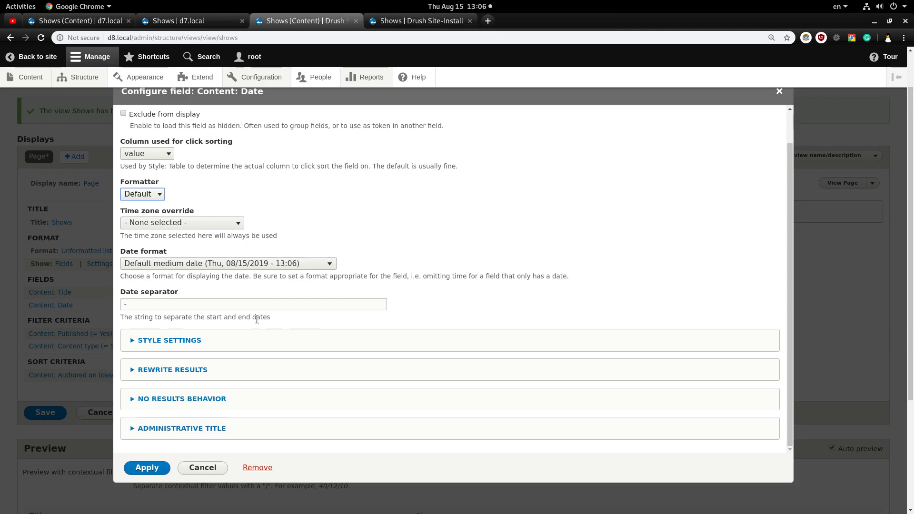
Apply the Date field with its default settings and save the d8.local Shows view.
scroll(189, 357, down, 1)
scroll(190, 356, down, 2)
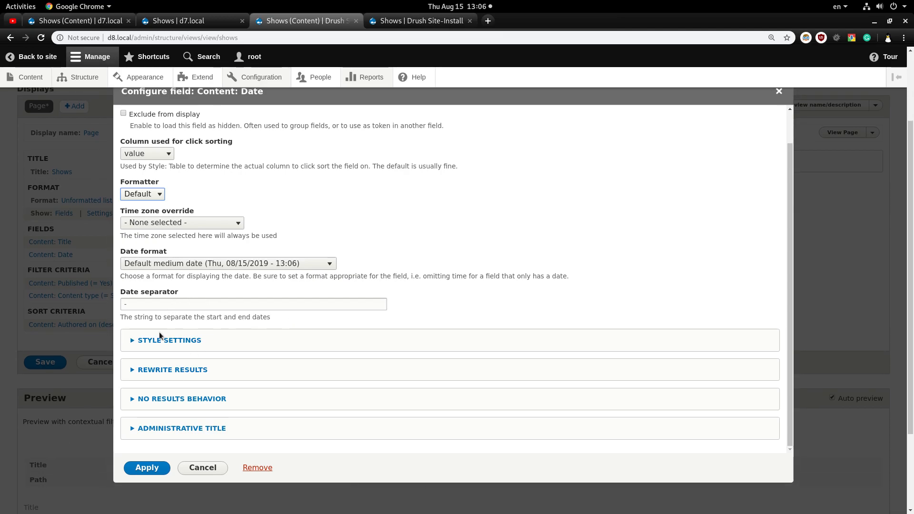
click(147, 468)
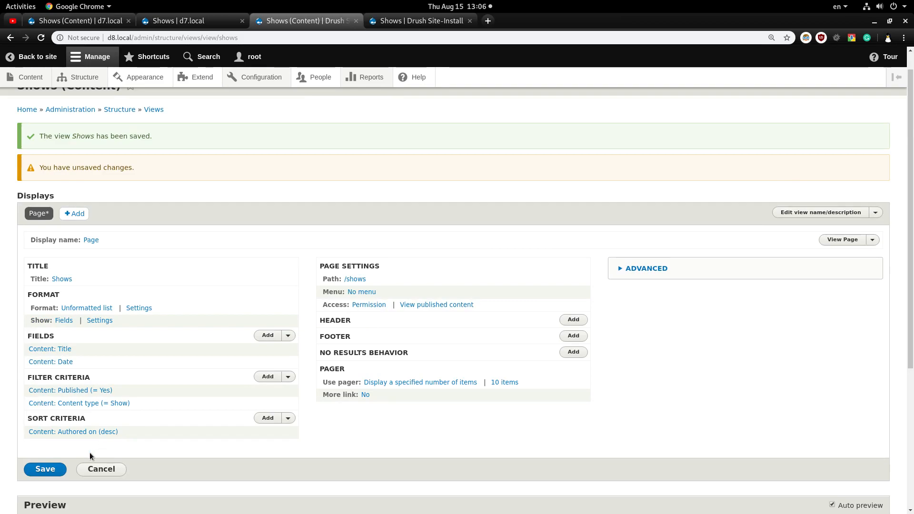
click(45, 469)
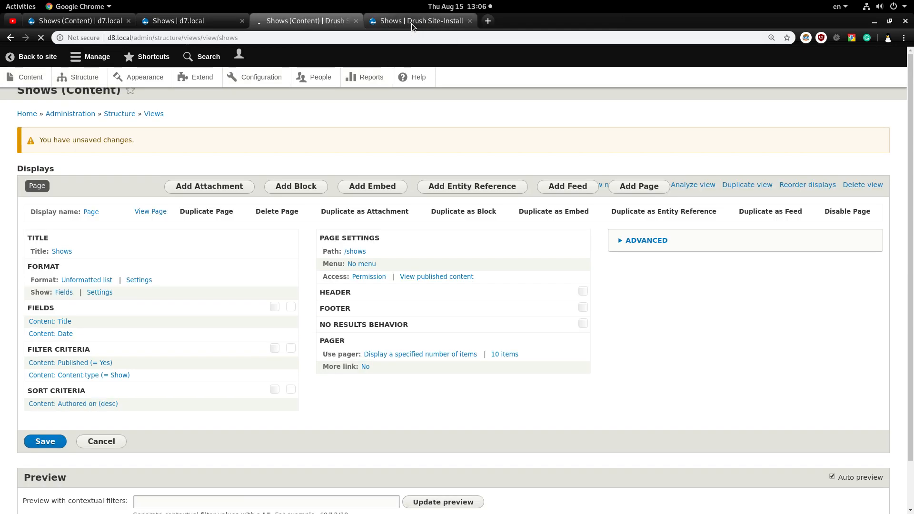
Bring up the refreshed d8.local Shows page, enlarge it and examine the date range shown under Show 1.
click(412, 24)
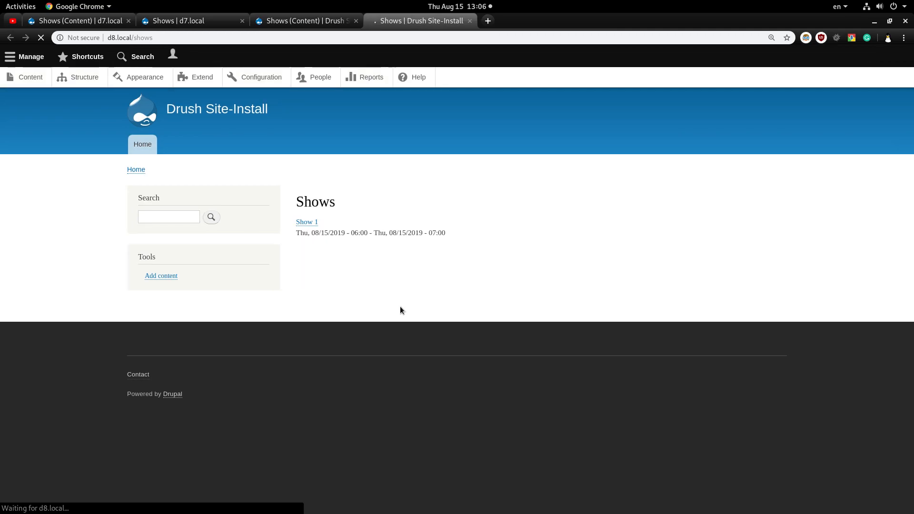
key(ctrl+plus)
key(ctrl+plus)
key(ctrl+plus)
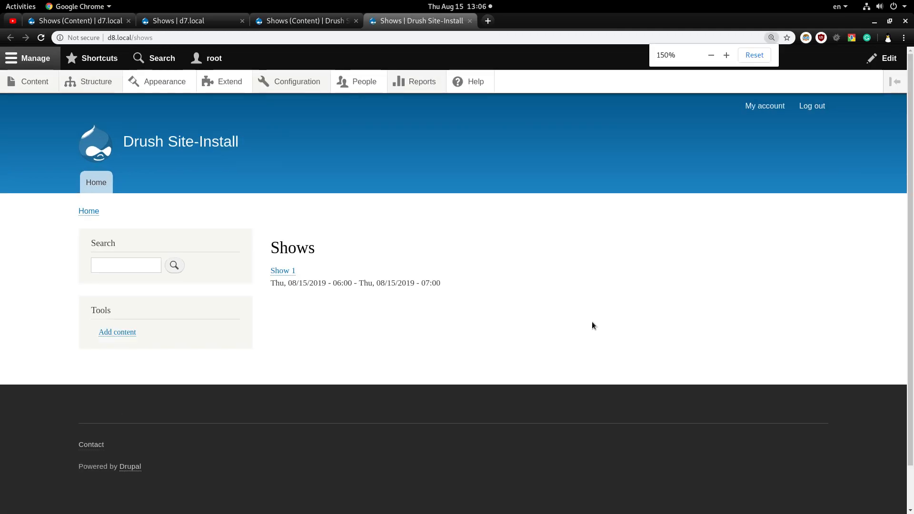
key(ctrl+plus)
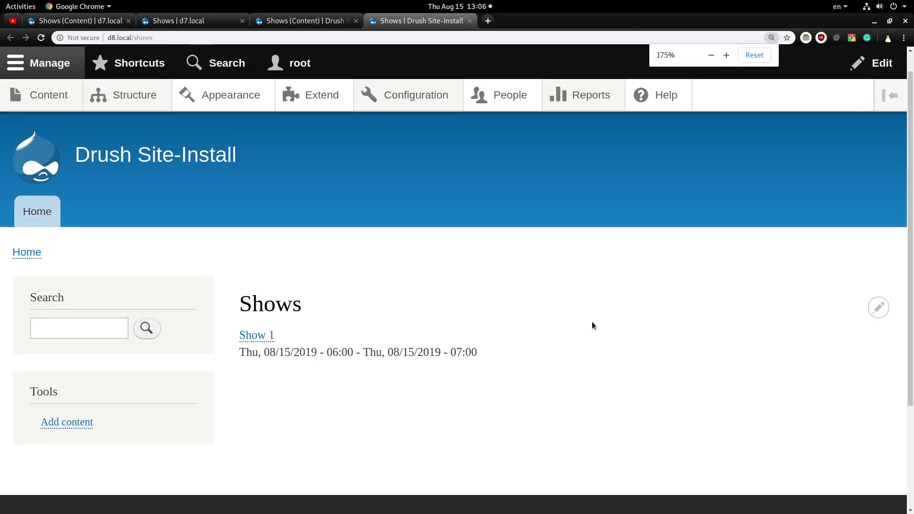
drag(239, 352, 482, 352)
click(482, 352)
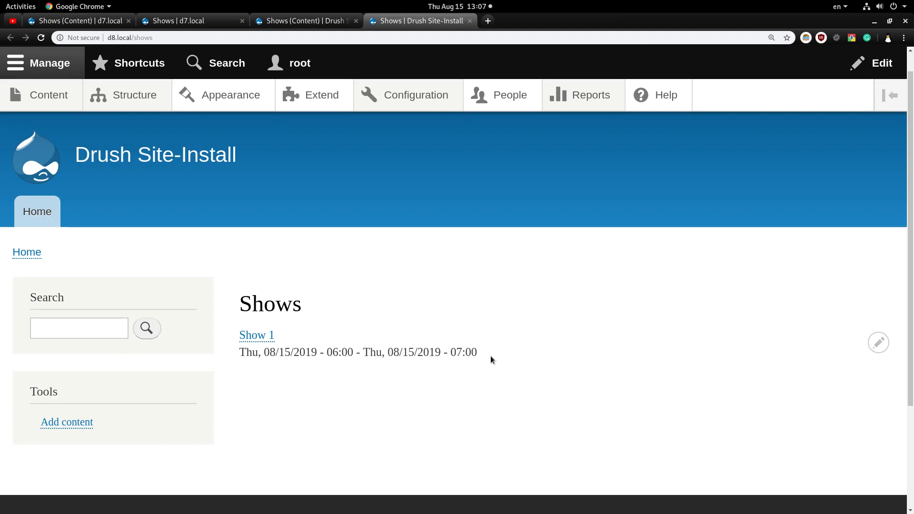
key(ctrl+minus)
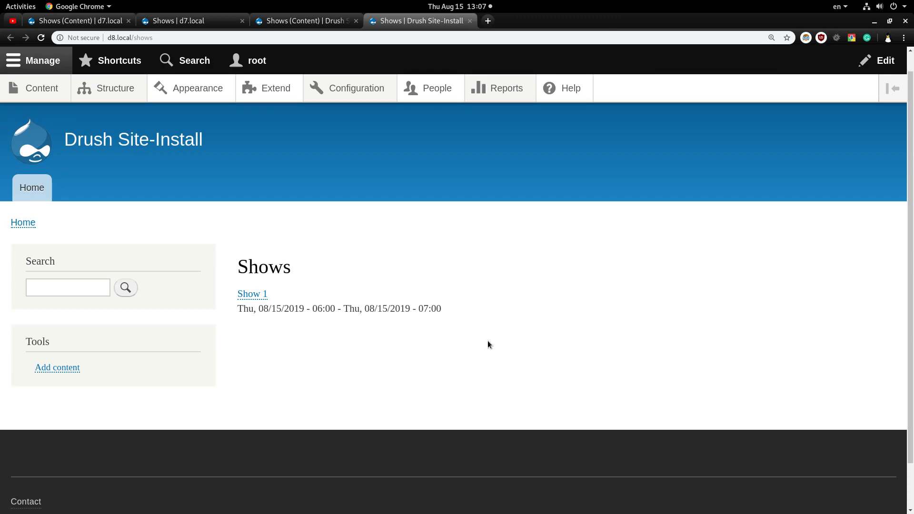
Open the Content: Date field settings in the d7.local Shows view and examine the Display choices, keeping Start date only.
click(179, 20)
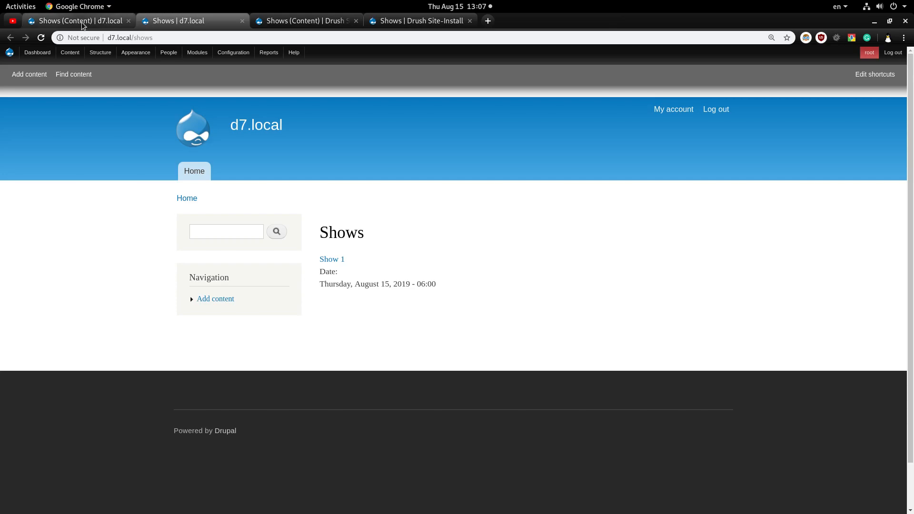
click(78, 20)
scroll(188, 356, down, 3)
click(95, 365)
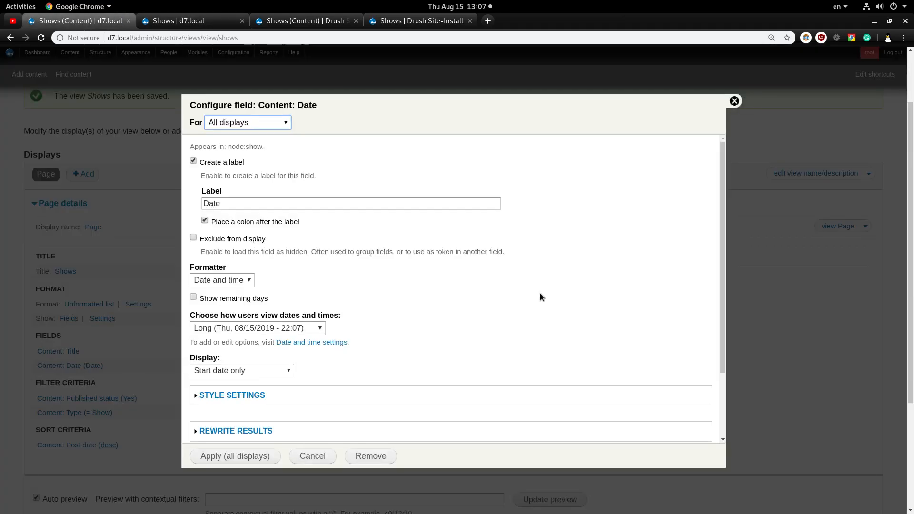
key(ctrl+plus)
key(ctrl+plus)
scroll(564, 248, down, 4)
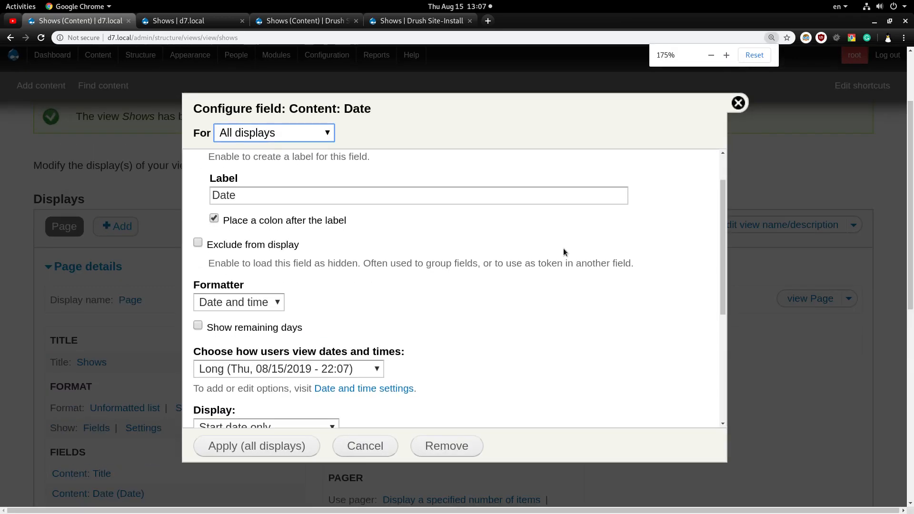
double_click(212, 258)
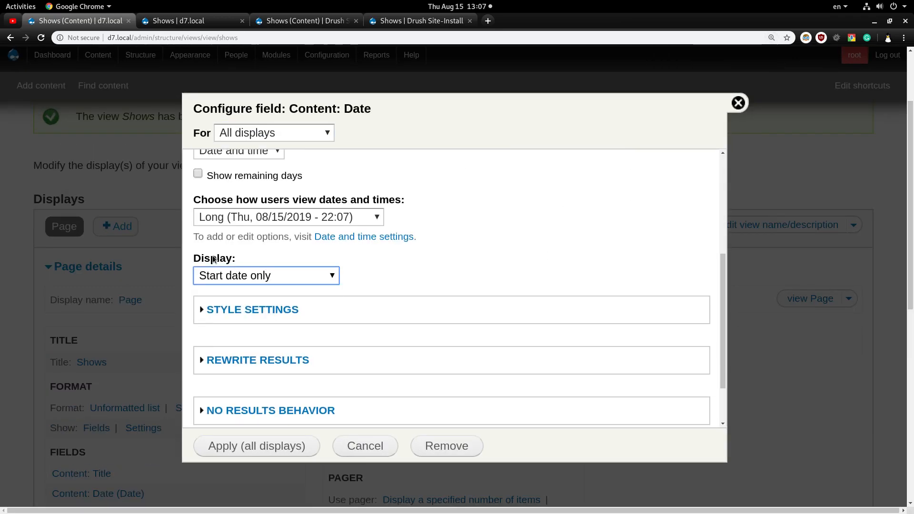
click(482, 242)
click(254, 278)
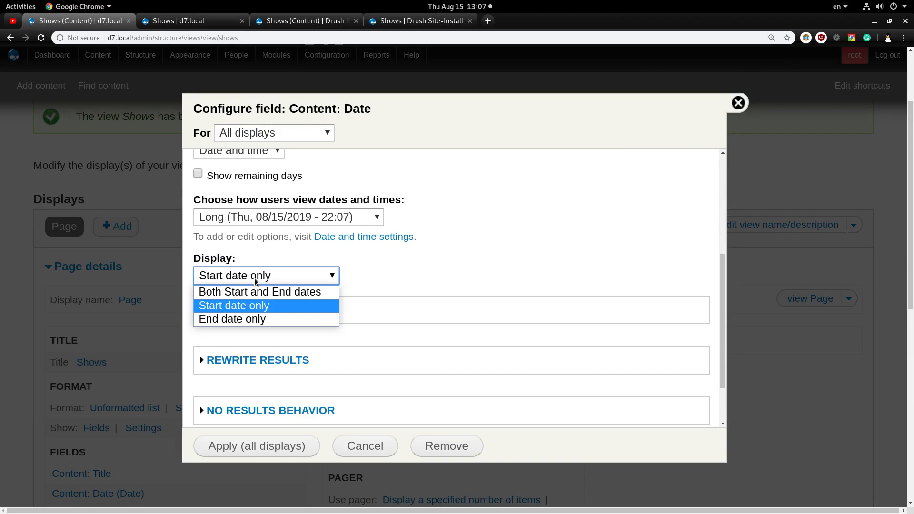
click(253, 307)
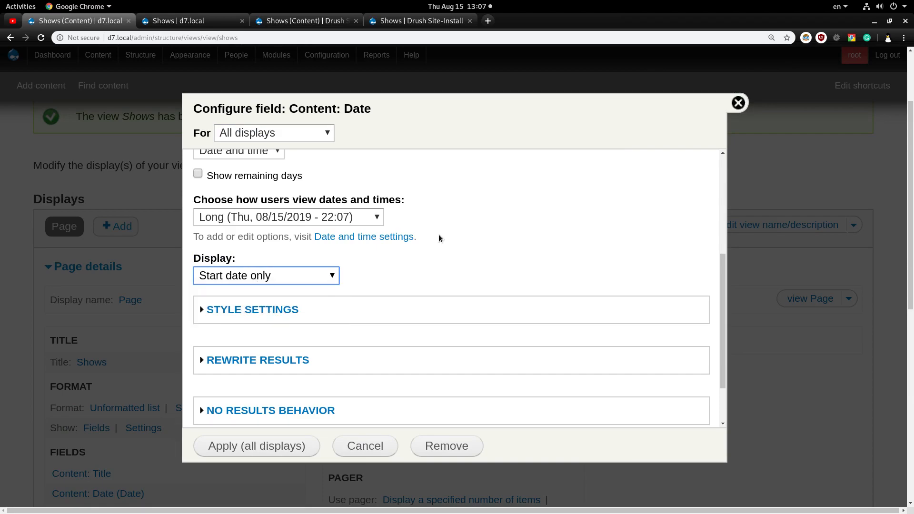
Open the Content: Date field settings in the d8.local Shows view and compare them with the d7.local Display setting.
click(306, 21)
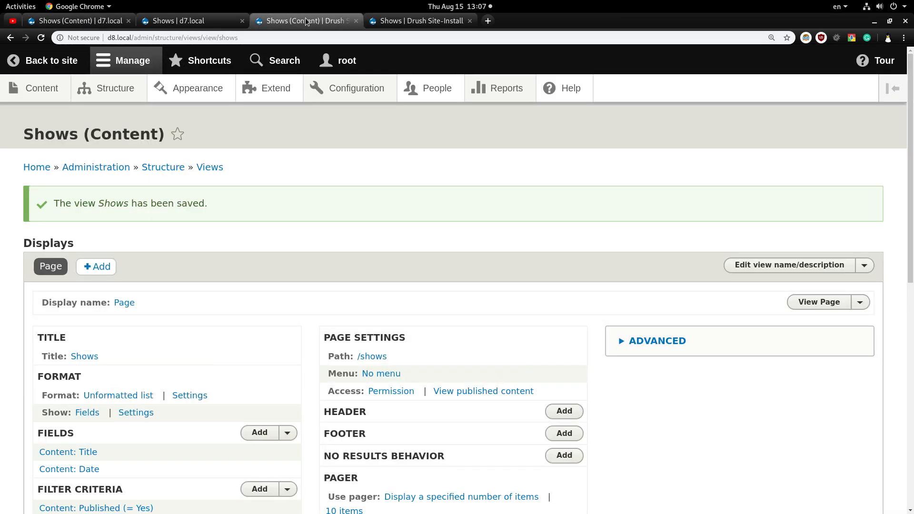
scroll(186, 279, down, 4)
click(71, 291)
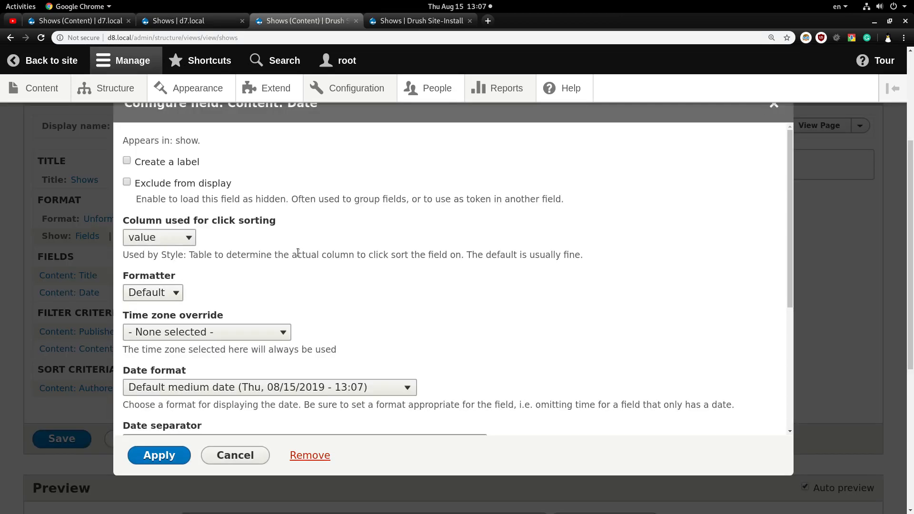
scroll(303, 252, down, 3)
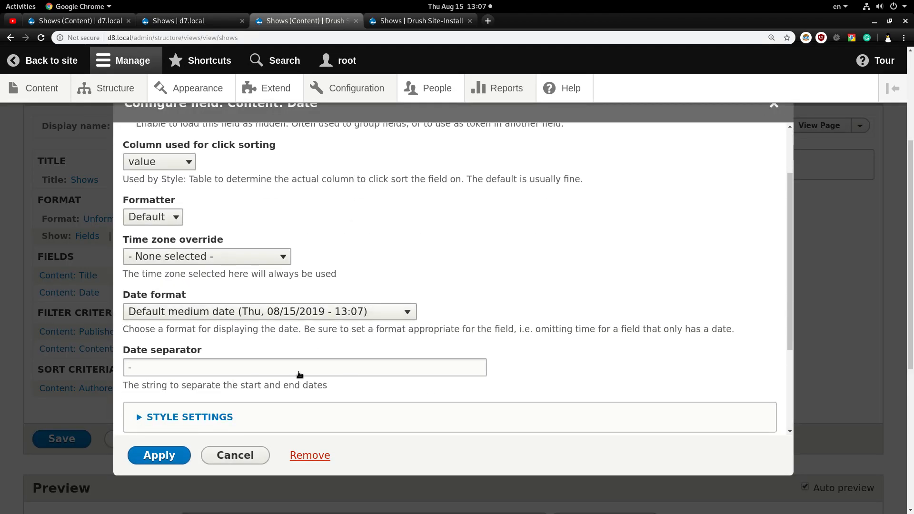
click(81, 21)
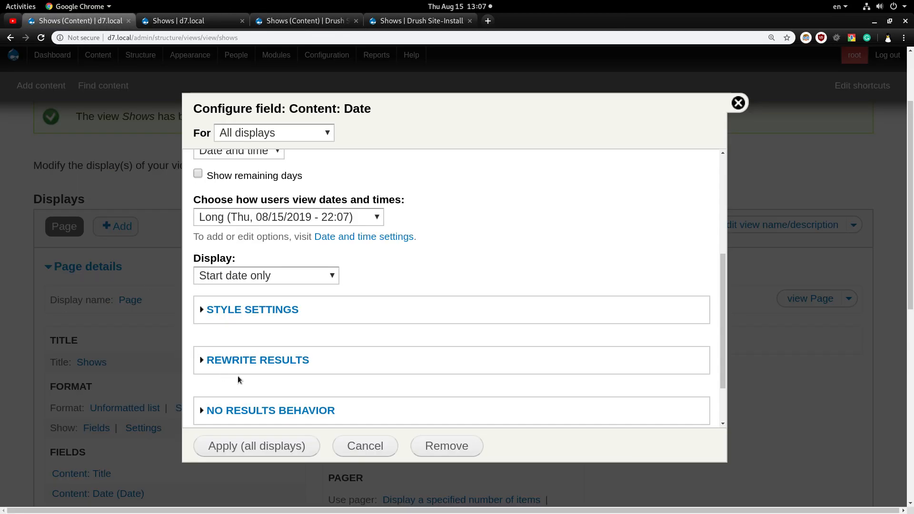
click(304, 21)
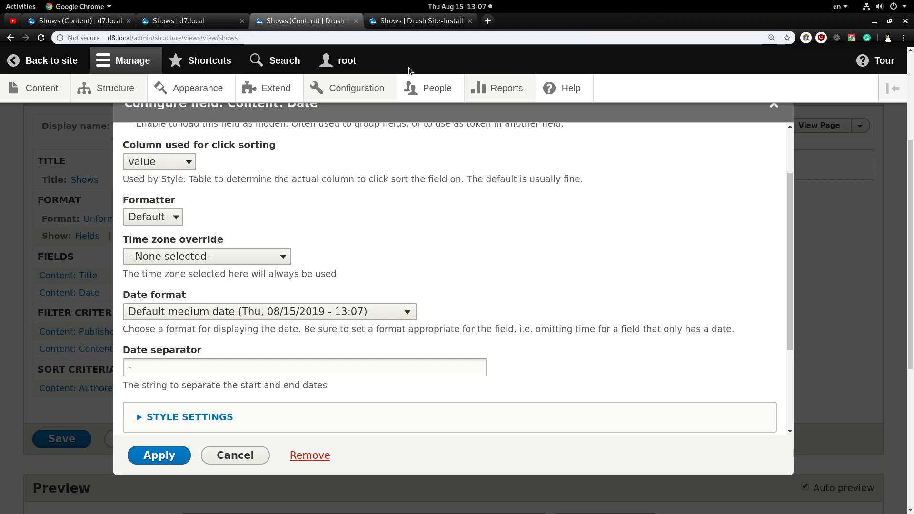
Examine the date range under Show 1 on the d8.local Shows page.
click(419, 20)
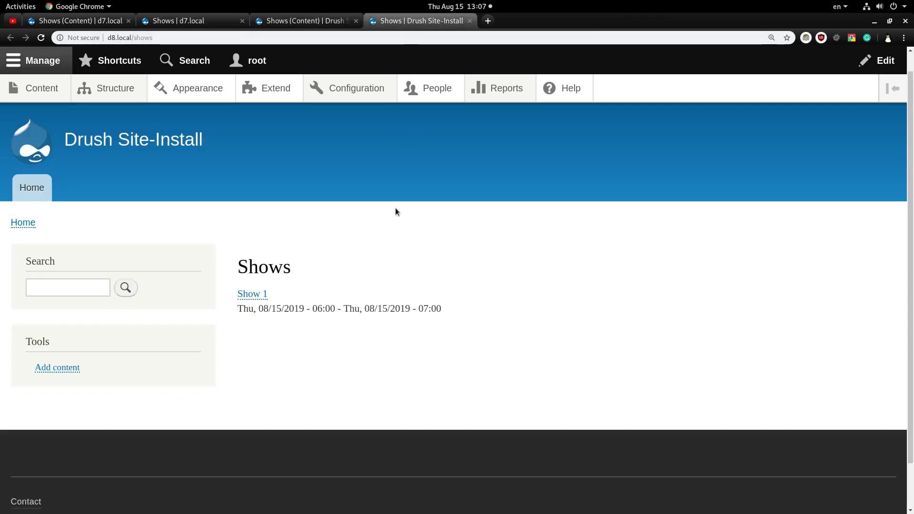
triple_click(317, 308)
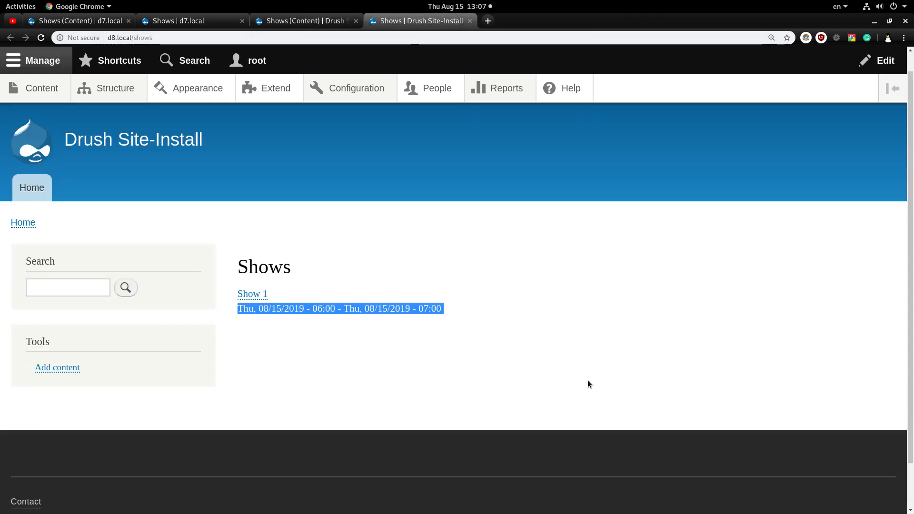
click(429, 312)
triple_click(414, 310)
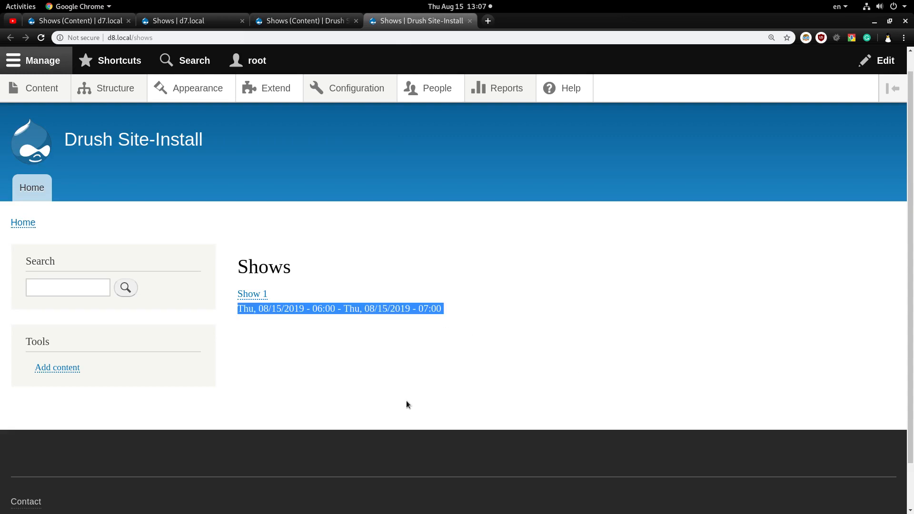
Return to the d8.local Date field settings and expand the Rewrite Results options.
click(319, 22)
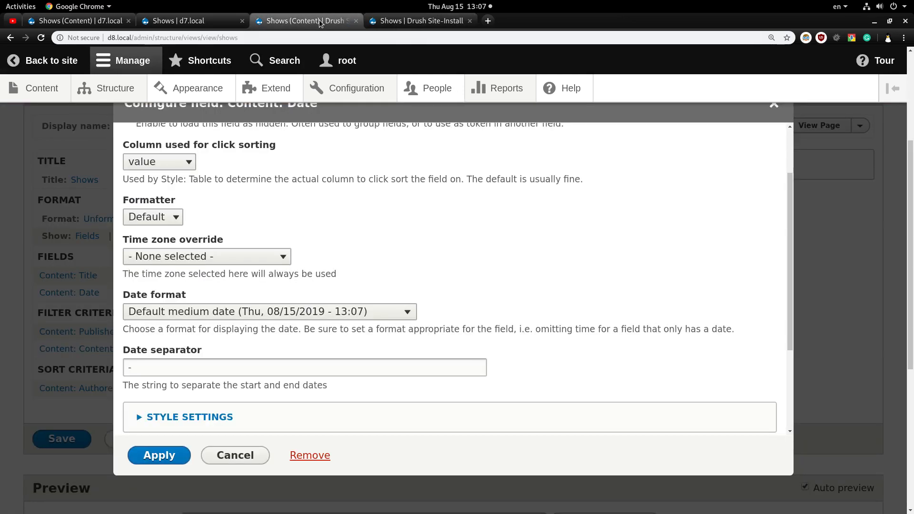
key(ctrl+minus)
key(ctrl+minus)
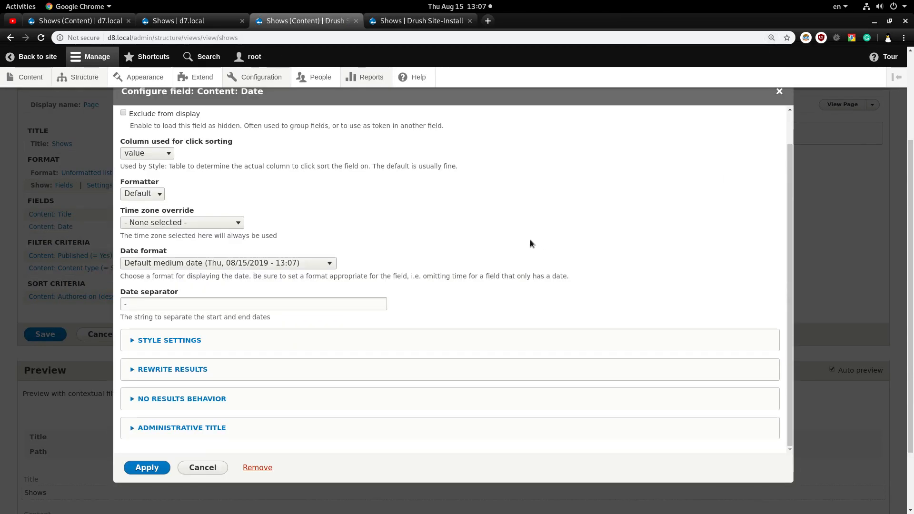
scroll(530, 244, down, 1)
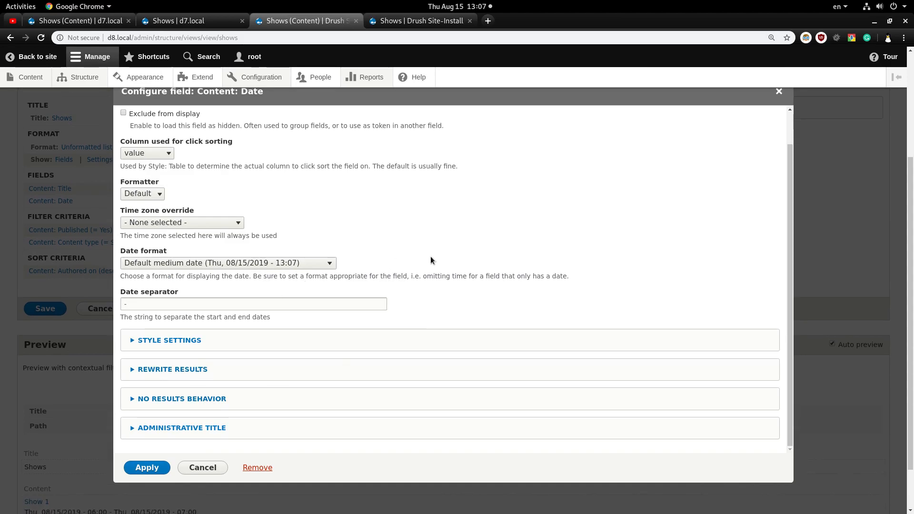
scroll(487, 258, down, 1)
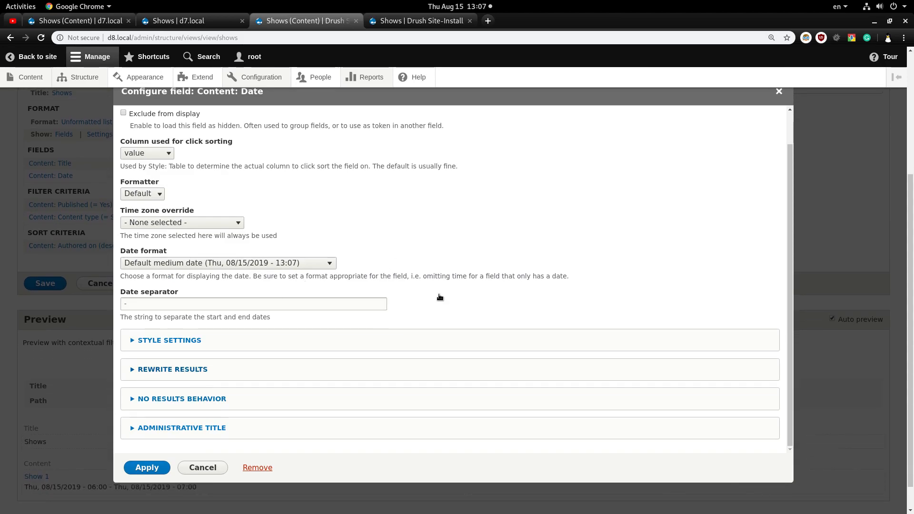
click(188, 369)
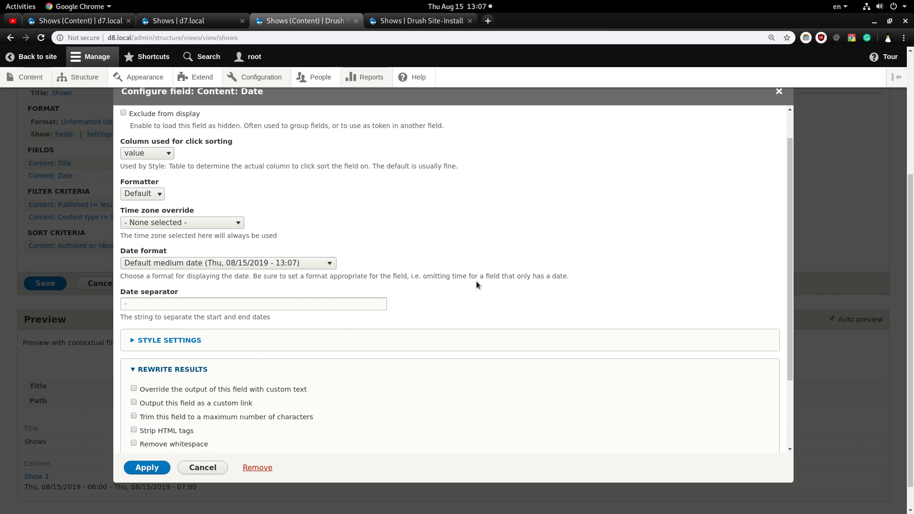
scroll(476, 282, down, 1)
scroll(477, 283, down, 3)
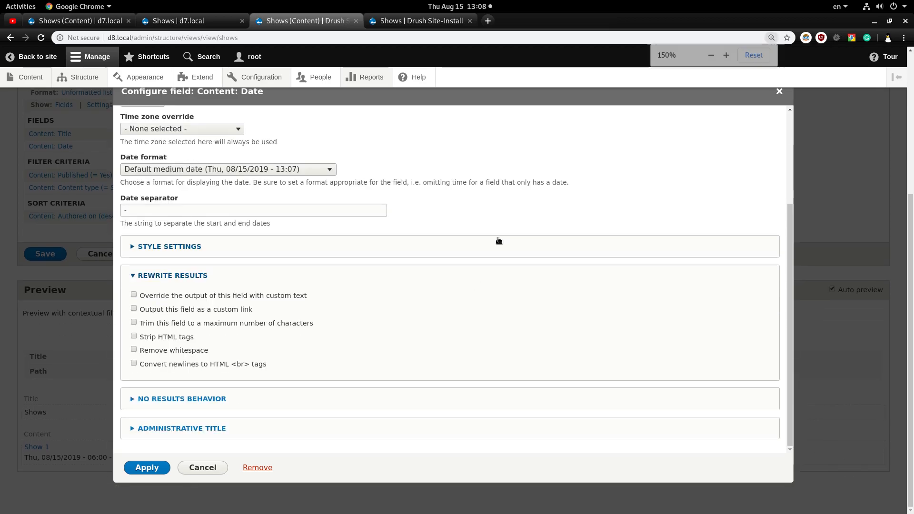
key(ctrl+plus)
scroll(497, 237, down, 2)
scroll(471, 251, down, 1)
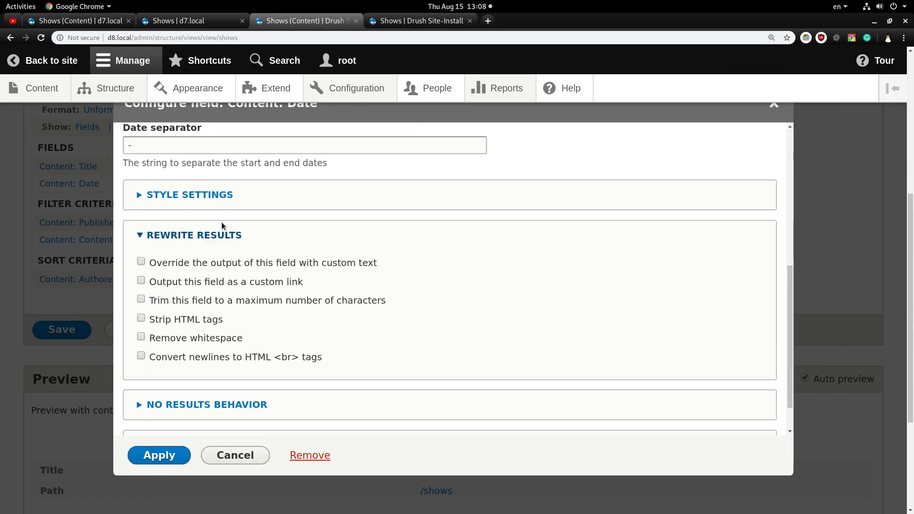
Enable overriding the Date field's output with custom text and expand its list of replacement patterns.
click(221, 256)
scroll(386, 283, down, 2)
key(ctrl+minus)
key(ctrl+minus)
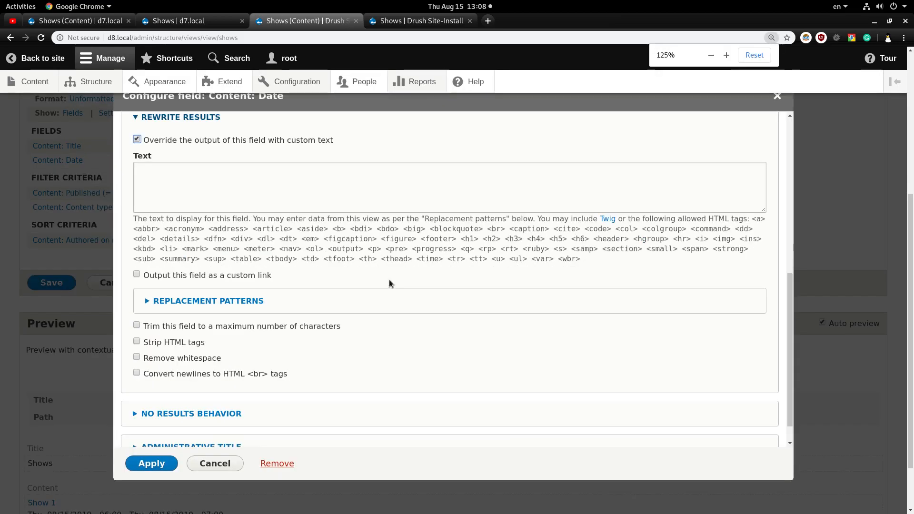
click(241, 301)
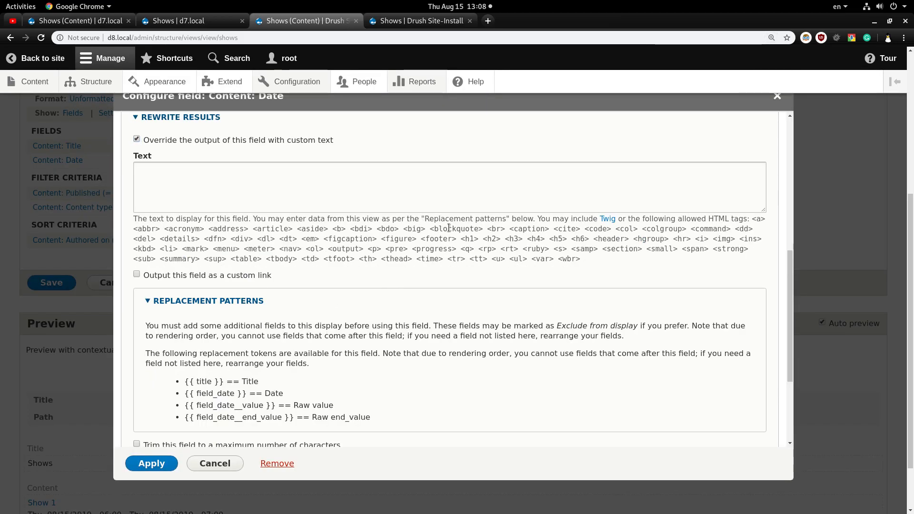
scroll(449, 228, down, 1)
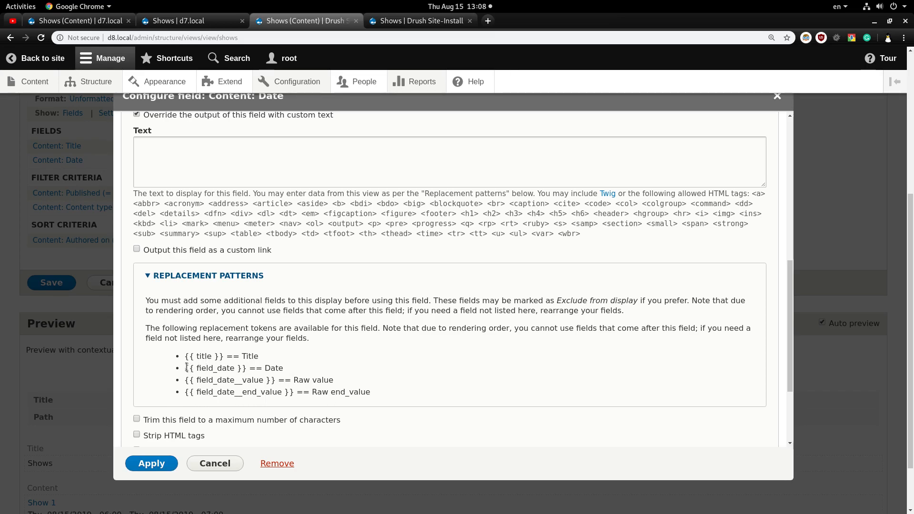
Set the override text to "foo: {{ field_date }}" using the listed Date token, apply the field settings and save the Shows view.
drag(188, 368, 241, 369)
right_click(240, 370)
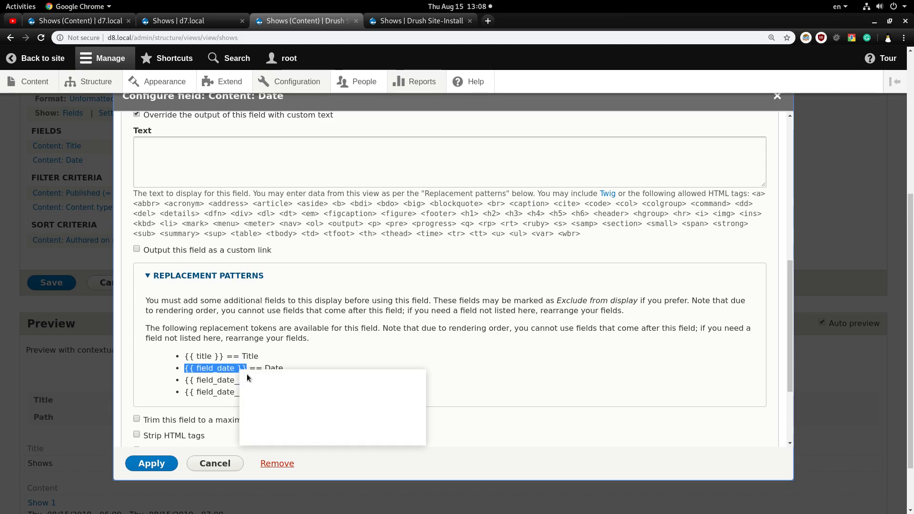
click(264, 377)
click(186, 158)
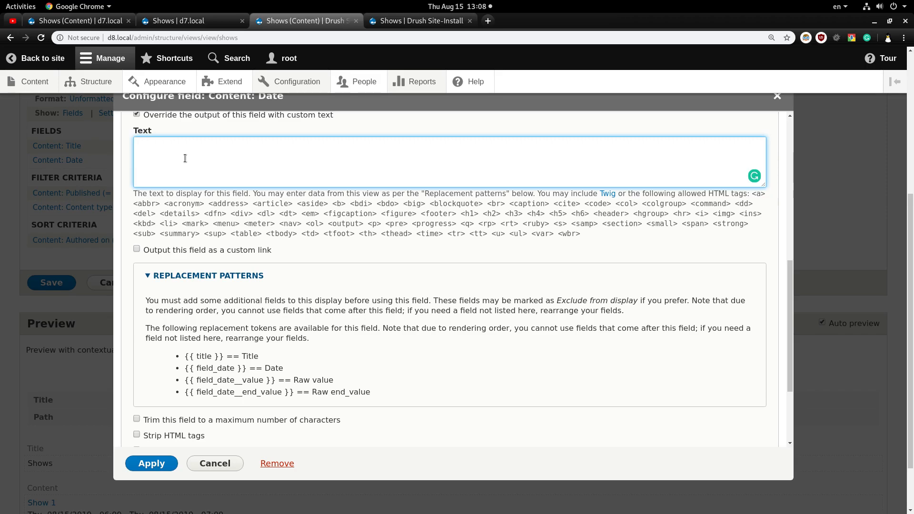
text(foo:)
key(ctrl+v)
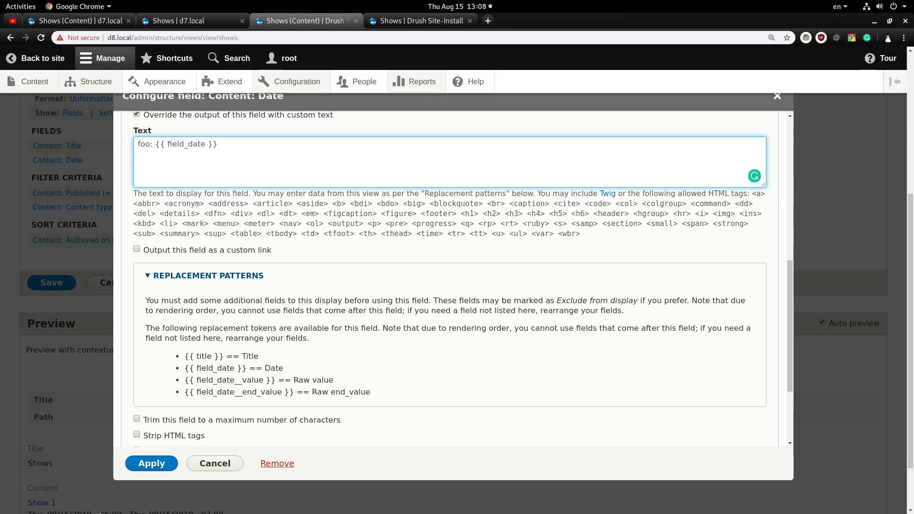
click(153, 465)
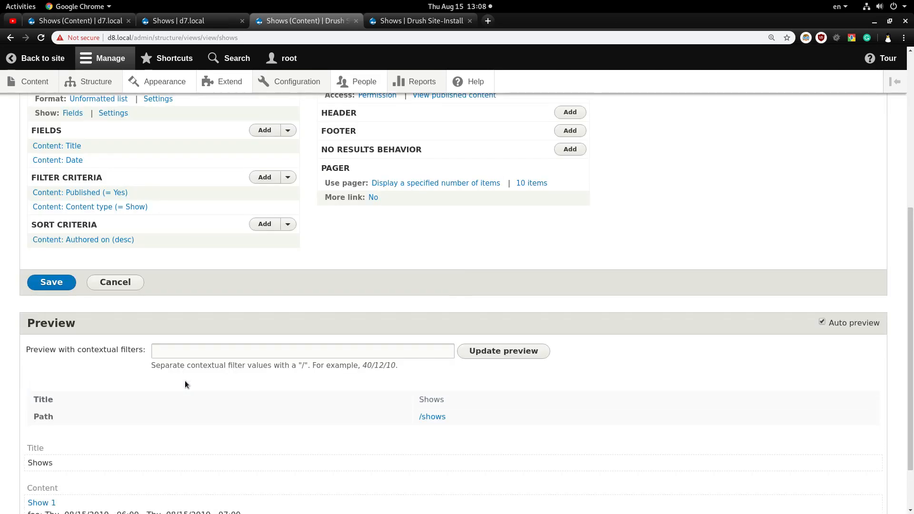
click(64, 283)
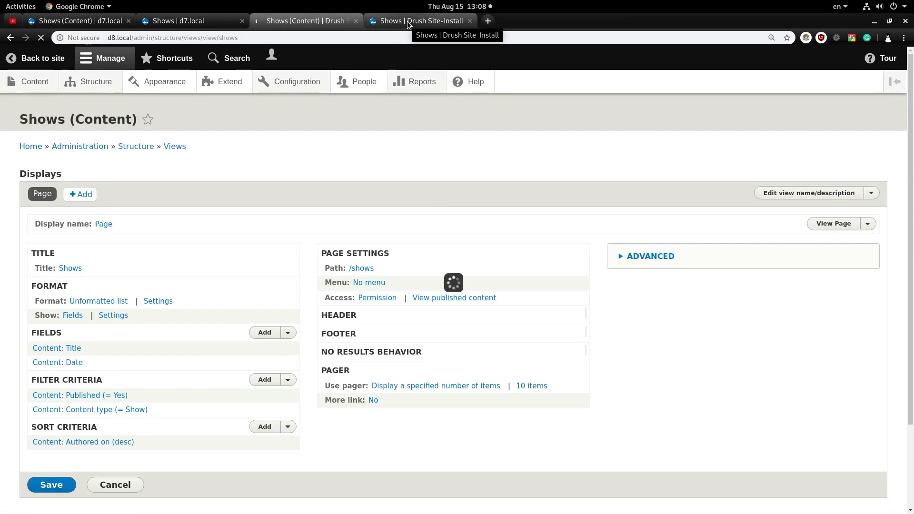
Bring up the refreshed d8.local Shows page, enlarge it and examine the rewritten date output under Show 1.
click(408, 23)
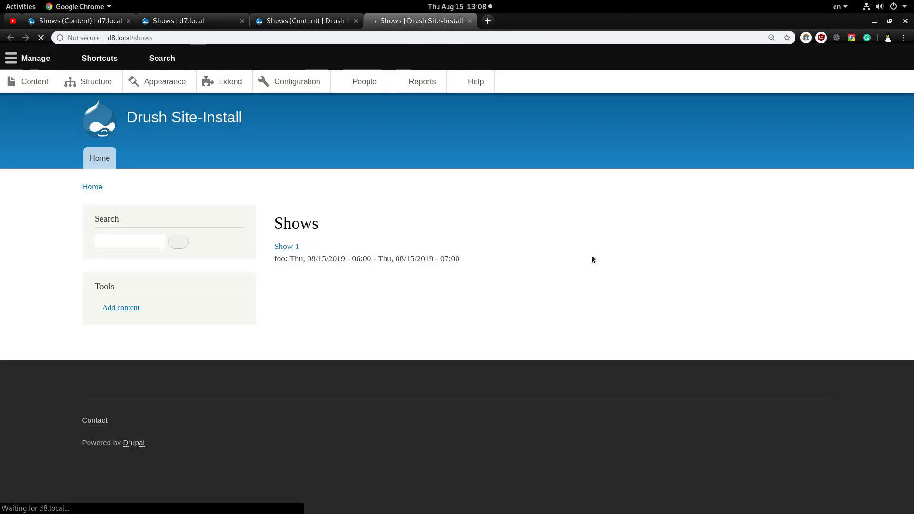
key(ctrl+plus)
key(ctrl+plus)
key(ctrl+plus)
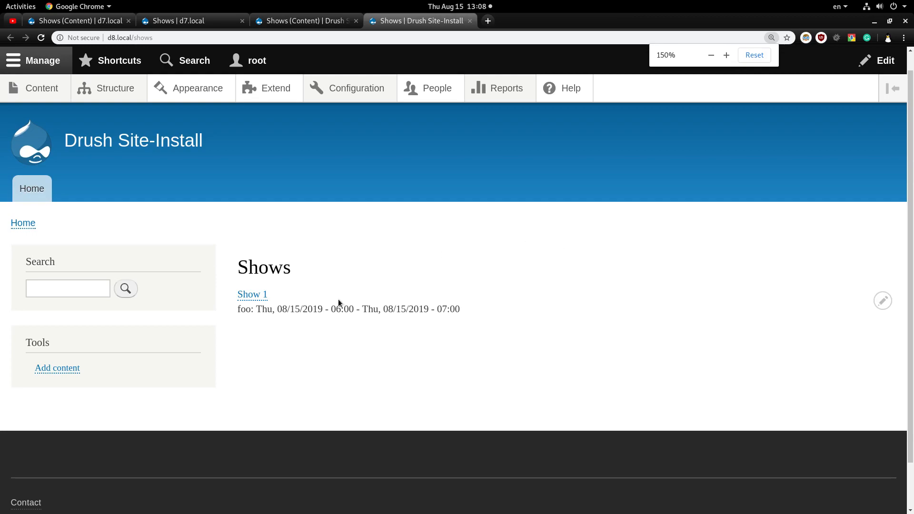
scroll(338, 299, down, 1)
key(ctrl+plus)
key(ctrl+plus)
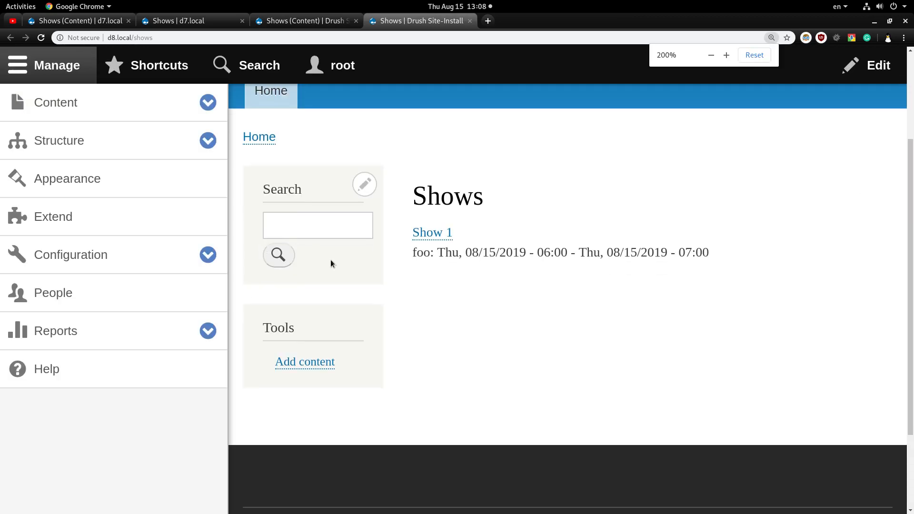
double_click(422, 252)
triple_click(423, 250)
click(524, 281)
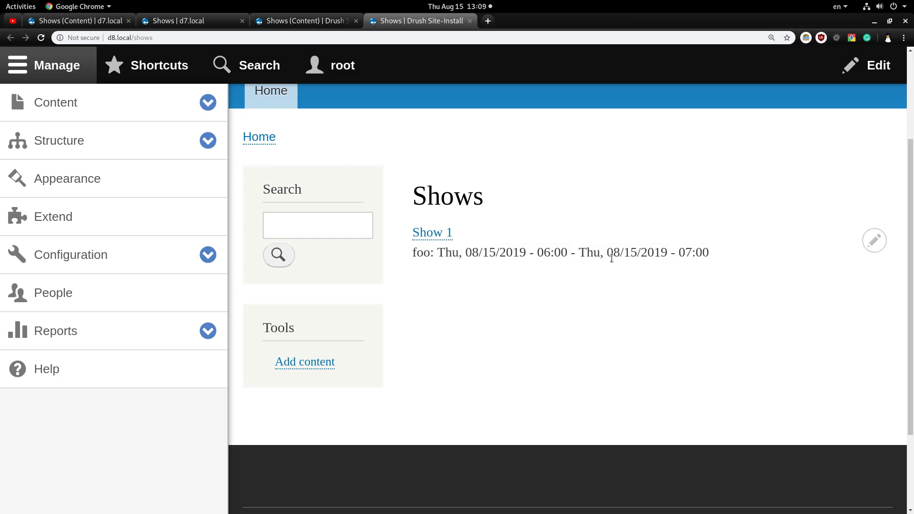
Return to the d8.local Shows view and expand the replacement patterns in the Date field's Rewrite Results settings.
click(292, 25)
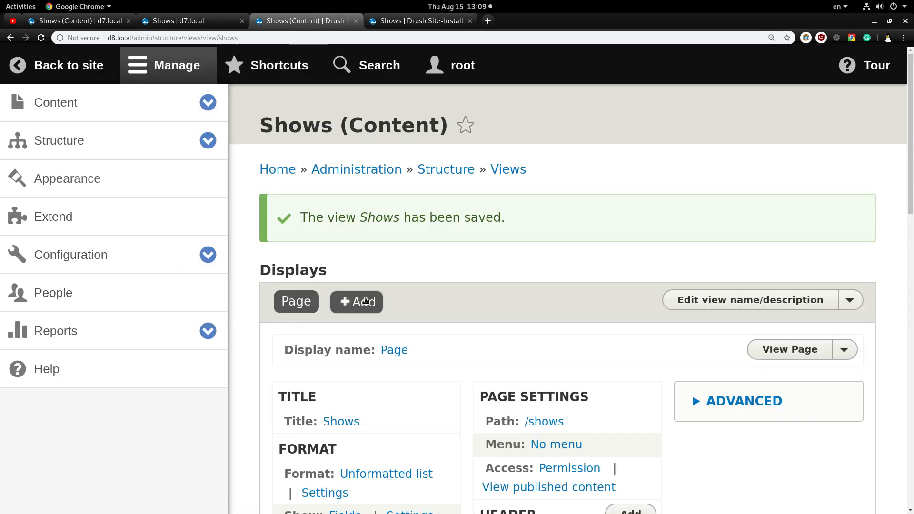
key(ctrl+minus)
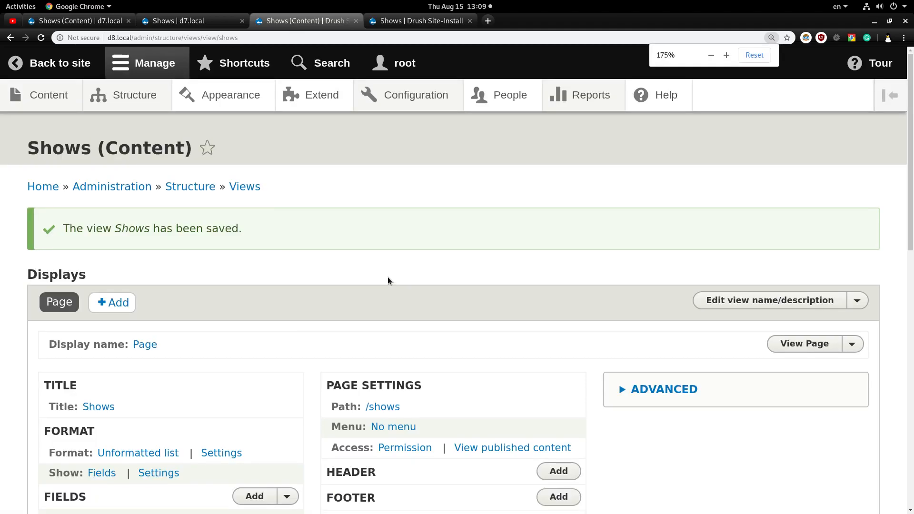
scroll(388, 280, down, 4)
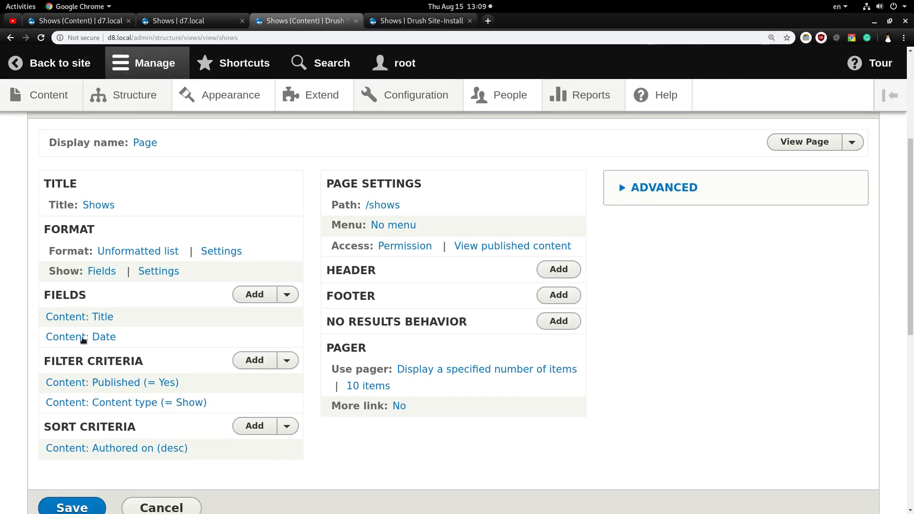
click(83, 338)
scroll(312, 274, down, 6)
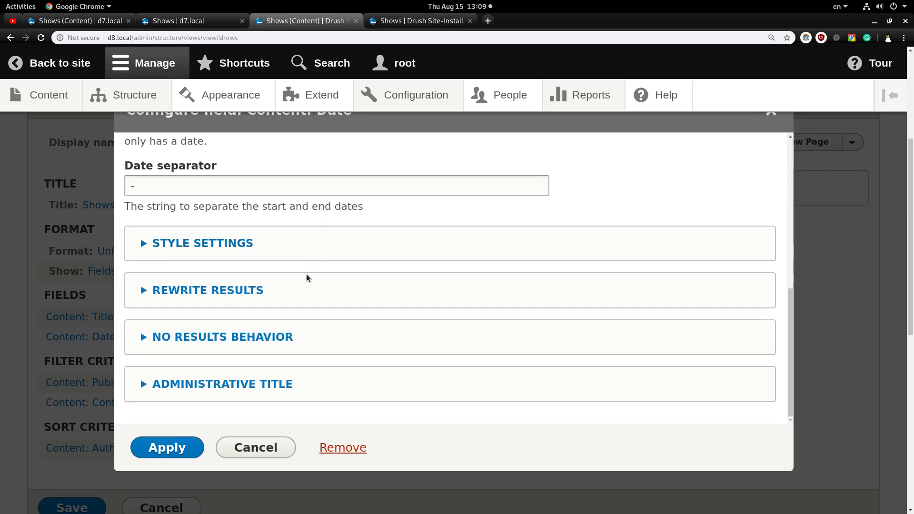
click(241, 291)
scroll(248, 285, down, 3)
scroll(253, 283, down, 3)
click(265, 296)
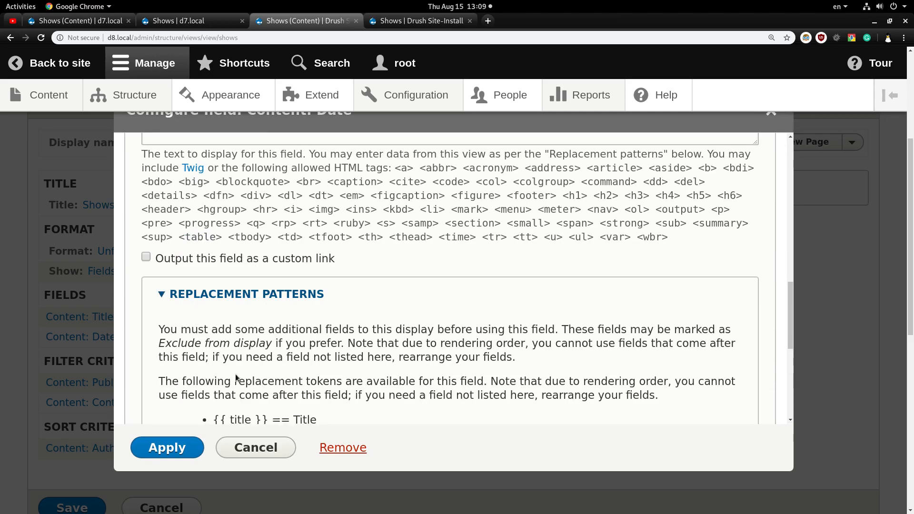
scroll(239, 365, down, 2)
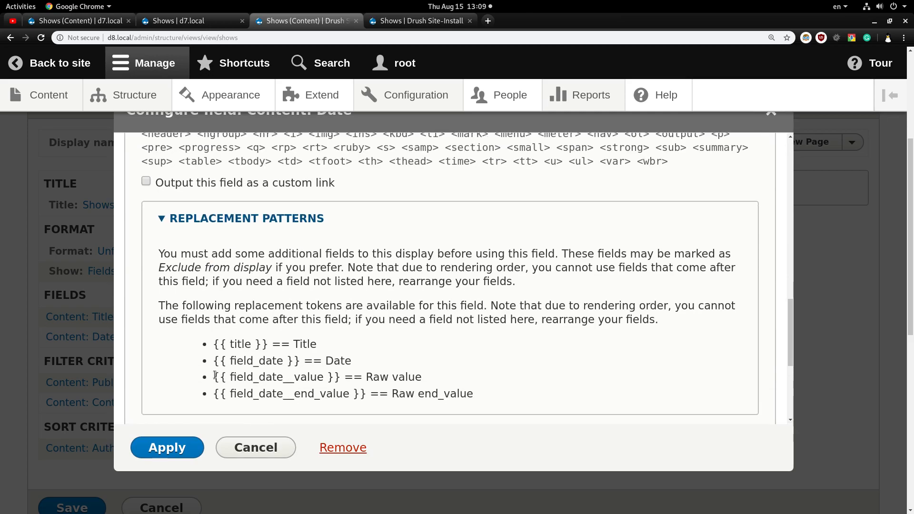
Change the override text to "foo: {{ field_date__value }}" using the listed raw value token, apply the field settings and save the view.
double_click(240, 377)
right_click(240, 376)
click(252, 383)
scroll(263, 304, up, 1)
scroll(262, 304, up, 4)
click(197, 262)
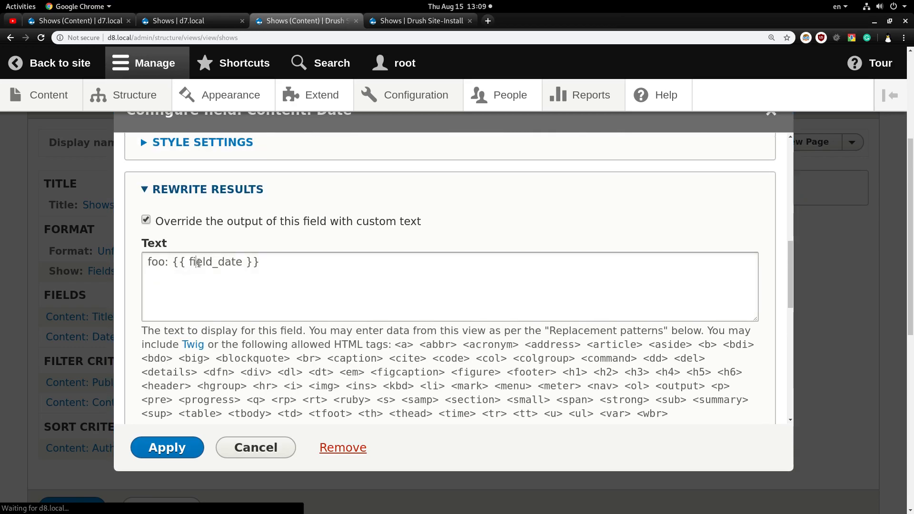
double_click(199, 263)
key(ctrl+v)
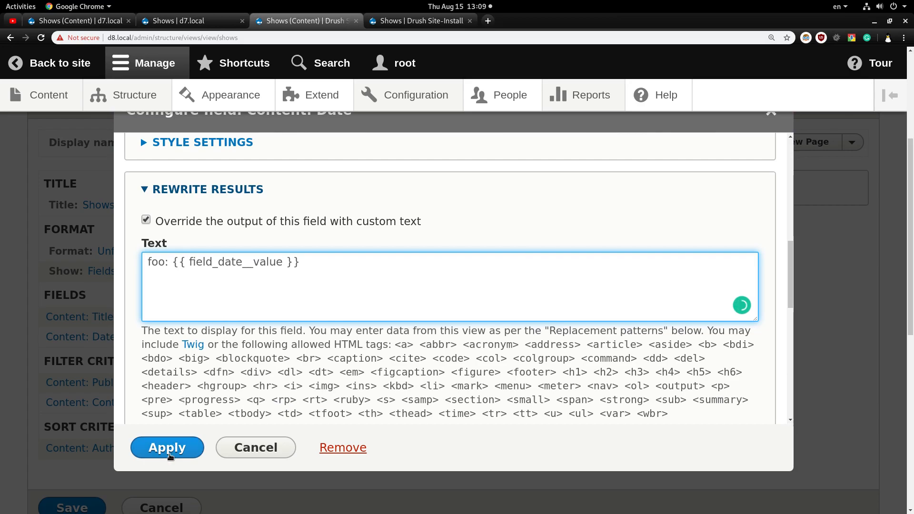
click(169, 454)
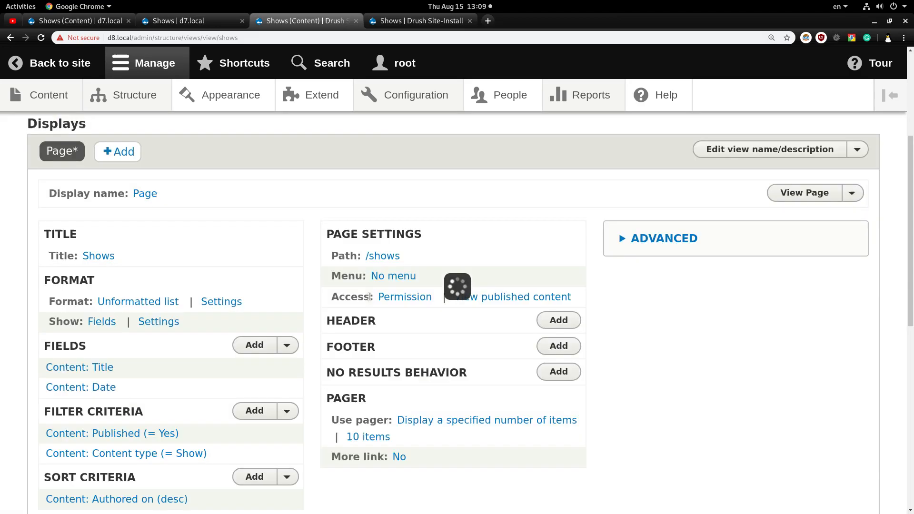
scroll(292, 286, down, 6)
click(72, 256)
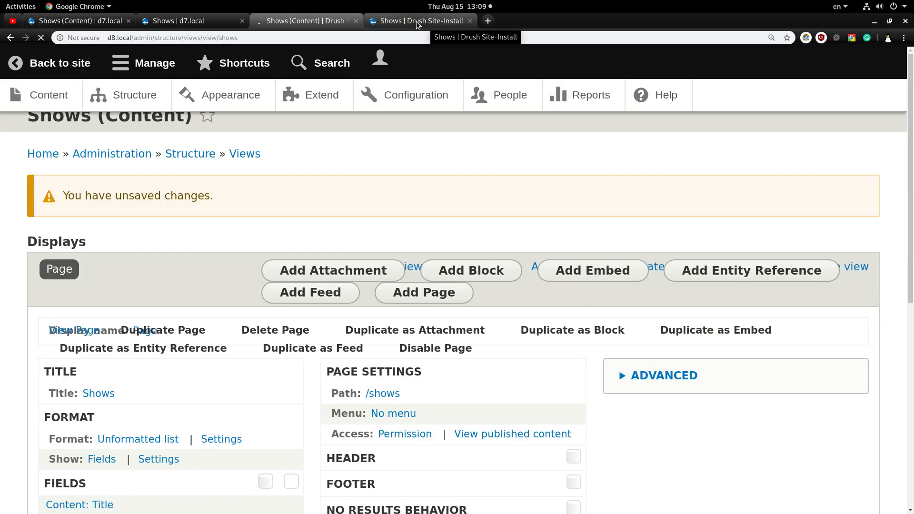
Refresh the d8.local Shows page and examine the raw start date output under Show 1.
click(417, 22)
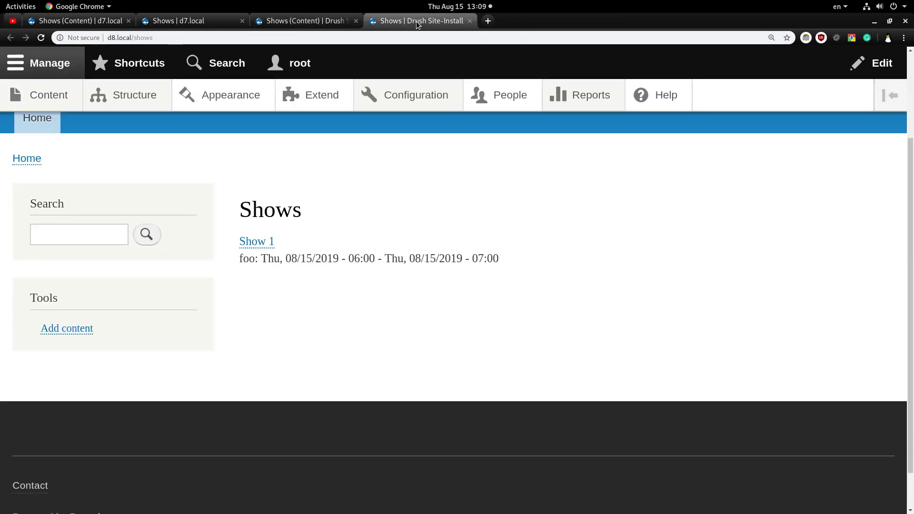
key(ctrl+r)
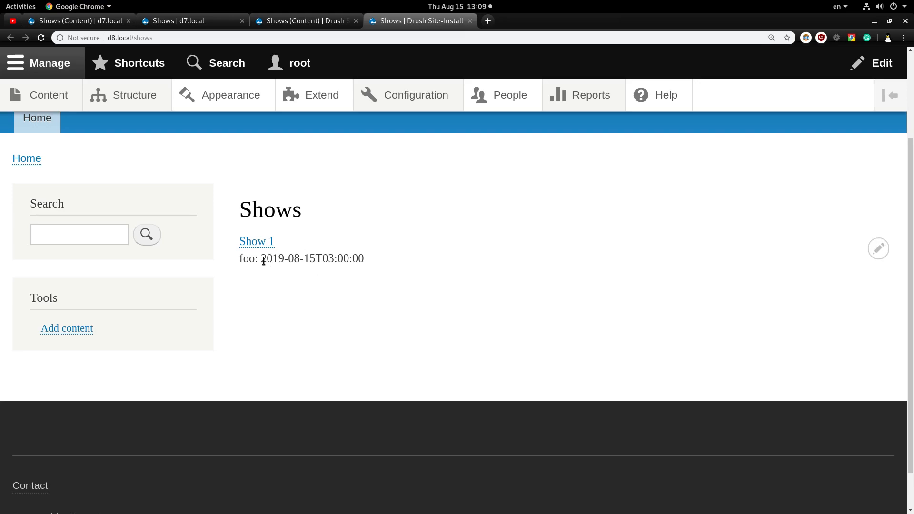
drag(262, 258, 364, 257)
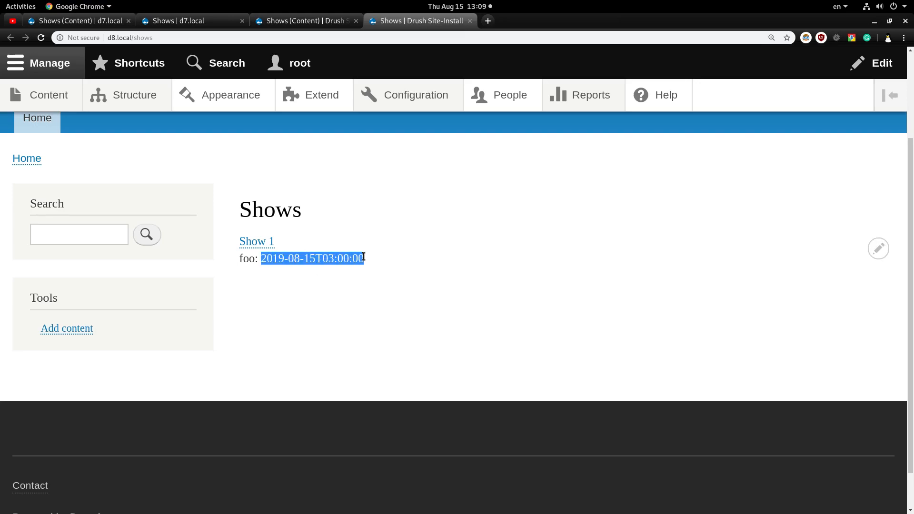
click(338, 260)
drag(262, 258, 363, 258)
click(349, 257)
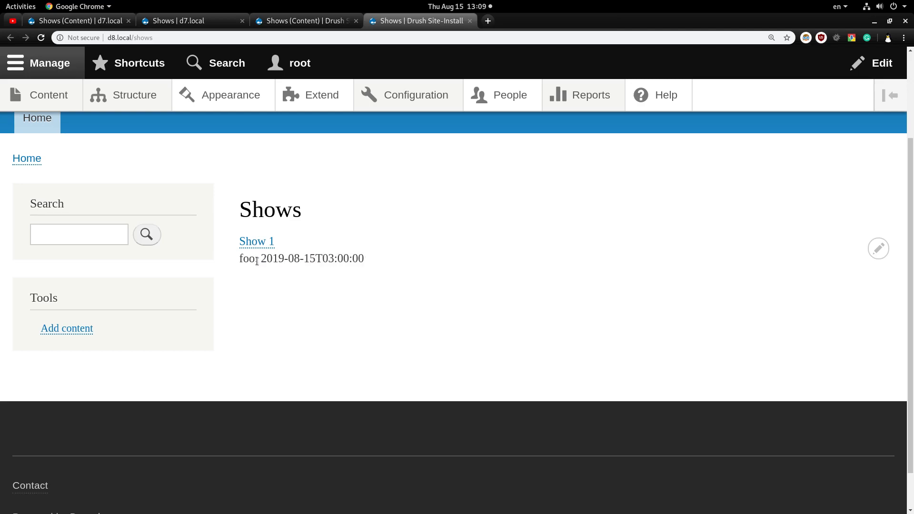
drag(263, 259, 365, 262)
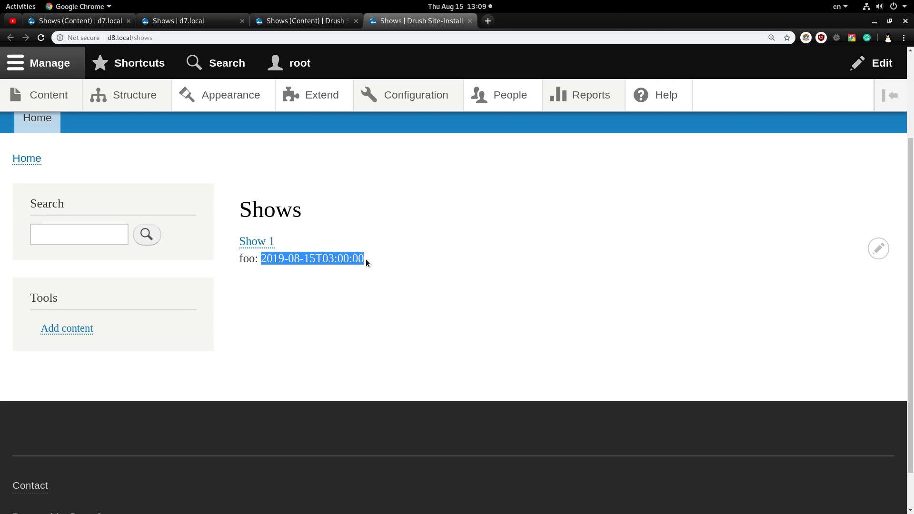
Open the Show 1 page in a new tab and examine the start time in its Date field.
middle_click(256, 243)
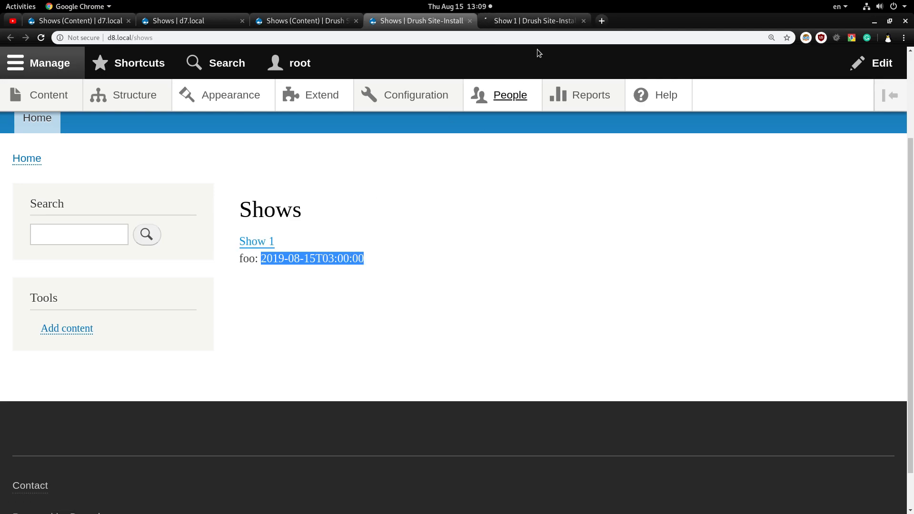
click(542, 22)
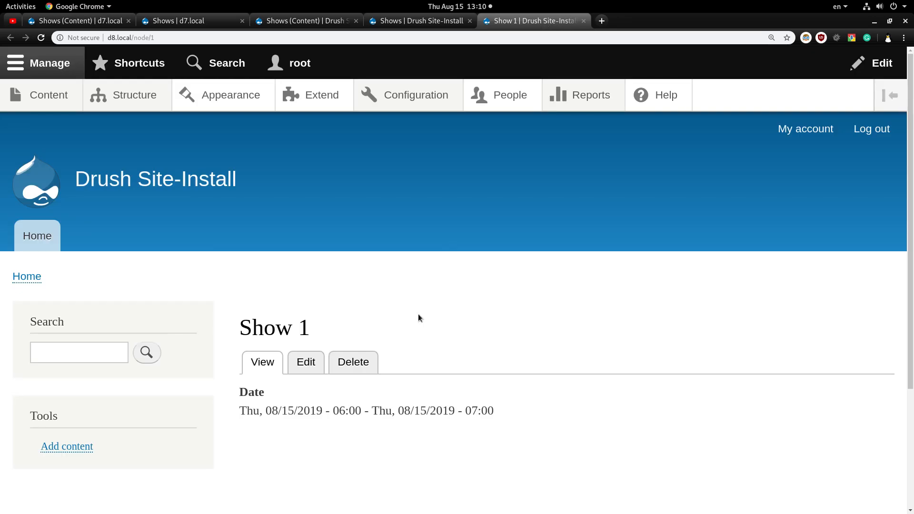
scroll(418, 316, down, 2)
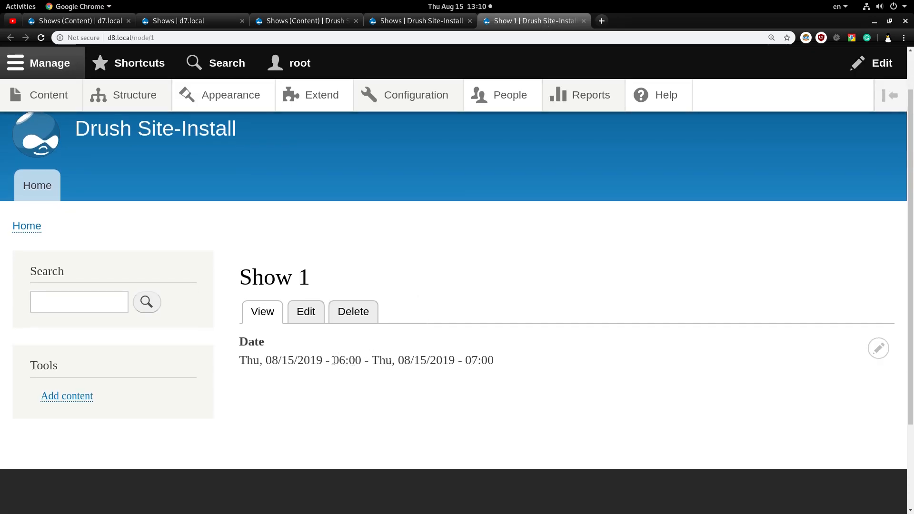
drag(338, 360, 364, 361)
Return to the Shows page and compare the time part and format of the raw date under Show 1.
click(417, 21)
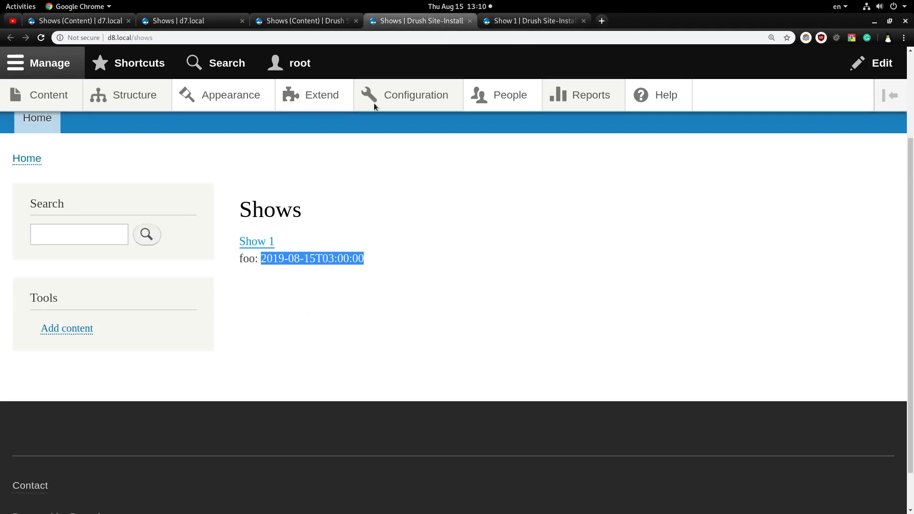
click(328, 260)
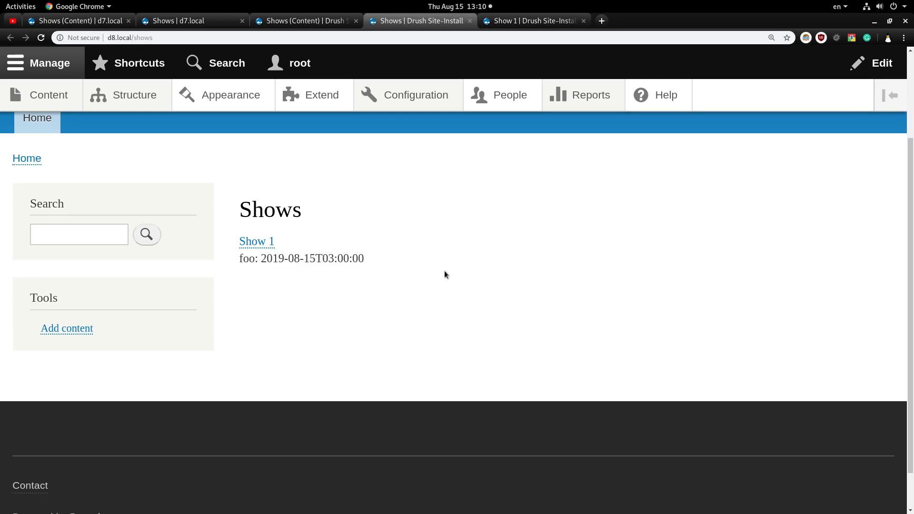
drag(332, 259, 364, 258)
click(364, 257)
drag(262, 259, 369, 262)
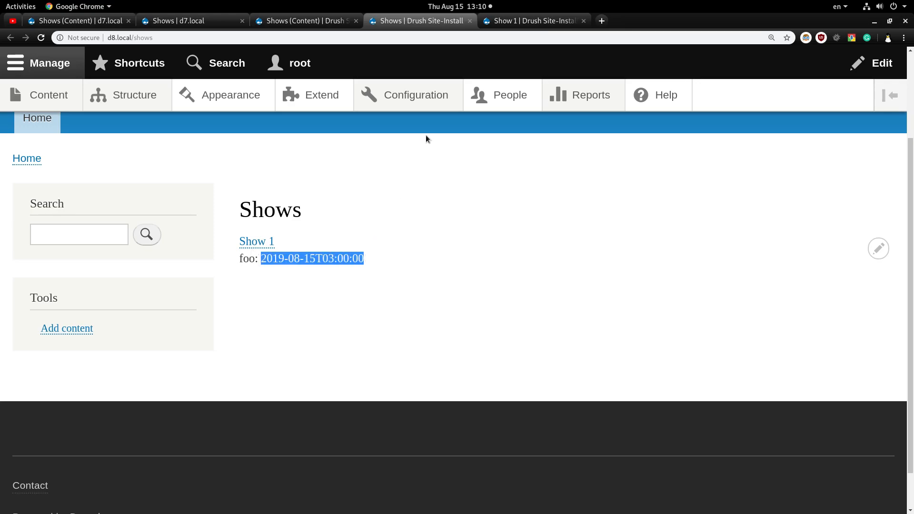
Reopen the Date field settings in the Shows view and expand the Rewrite Results replacement patterns again.
click(304, 20)
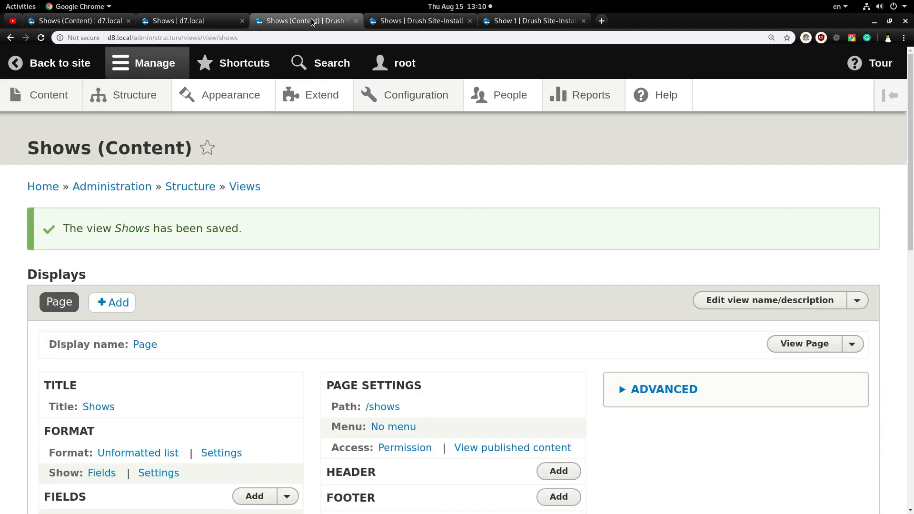
scroll(301, 222, down, 3)
scroll(301, 225, down, 1)
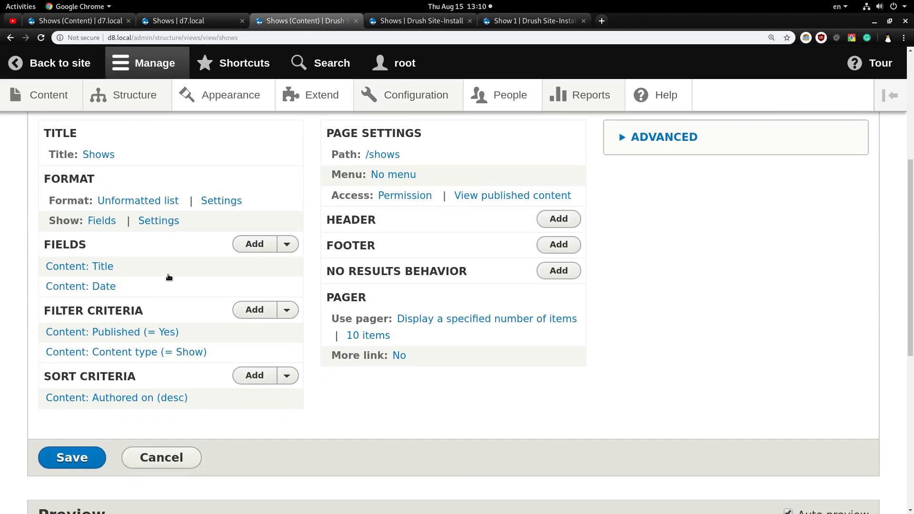
click(98, 286)
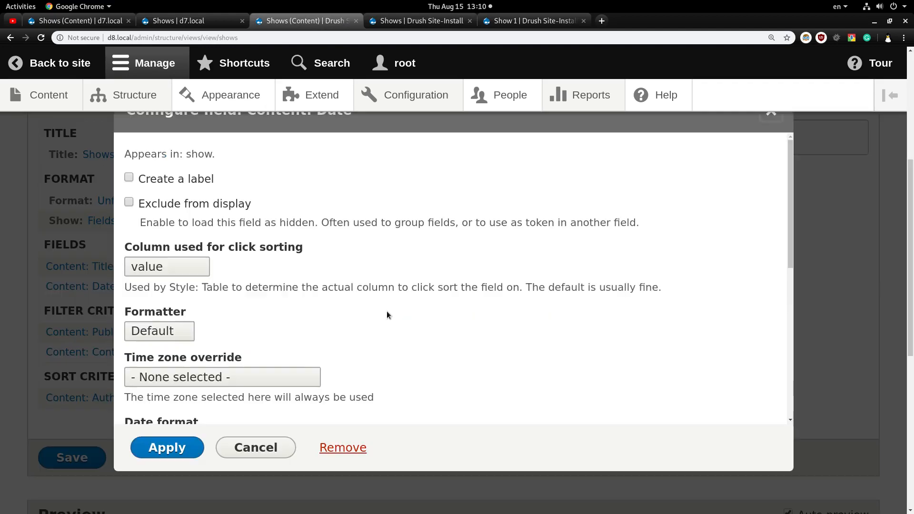
scroll(387, 314, down, 6)
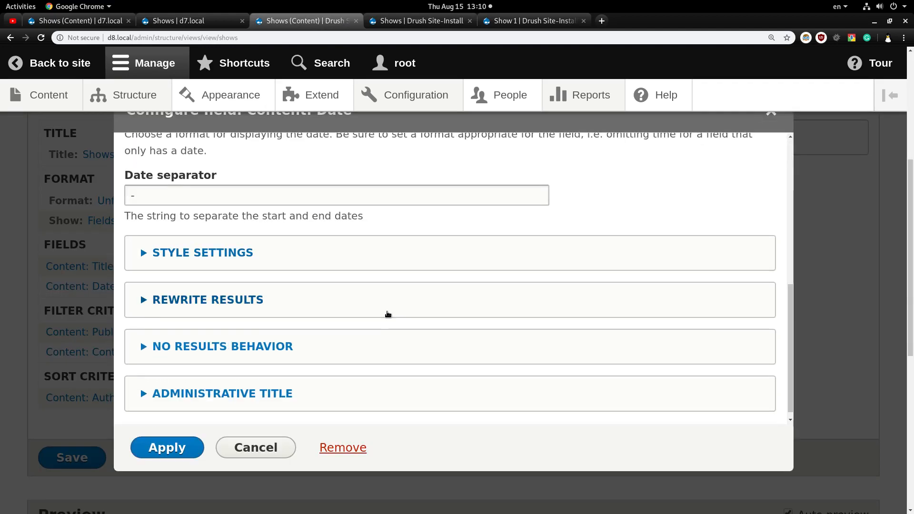
click(253, 291)
scroll(251, 291, down, 2)
scroll(251, 291, down, 4)
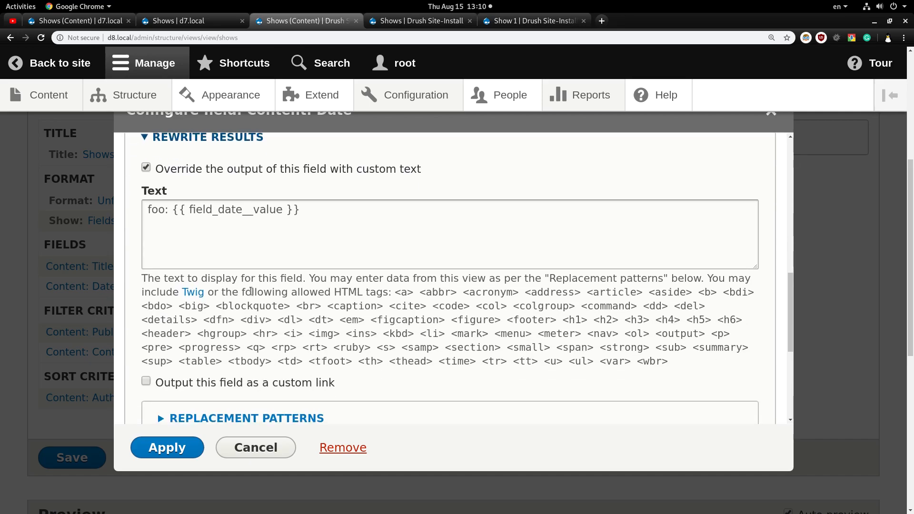
scroll(252, 294, down, 1)
click(252, 293)
scroll(252, 293, down, 3)
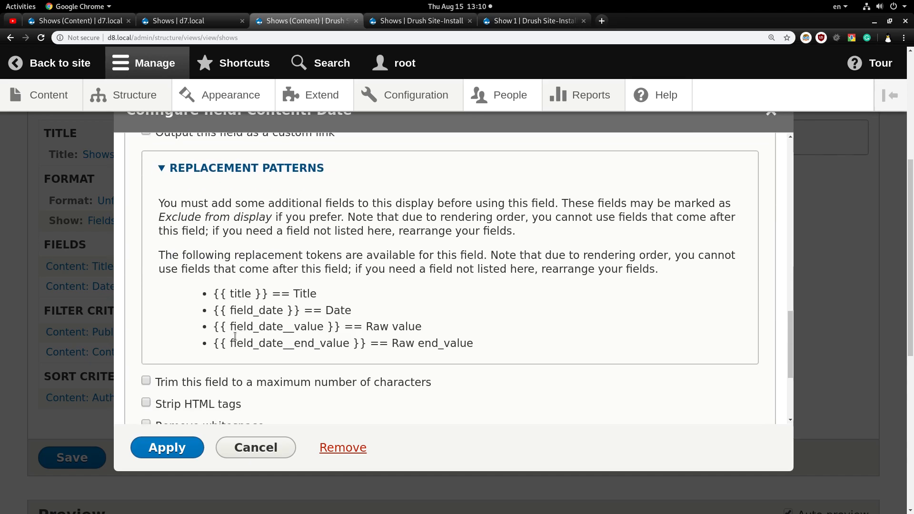
Copy the {{ field_date__end_value }} token and change the override text's "foo" label to "start_date".
drag(213, 343, 360, 346)
click(373, 351)
scroll(285, 285, up, 5)
scroll(207, 245, up, 2)
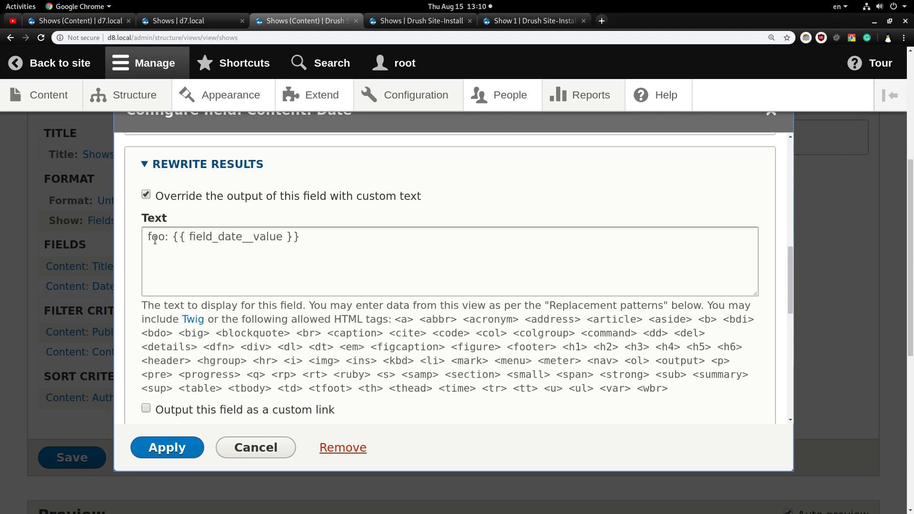
double_click(156, 237)
text(start)
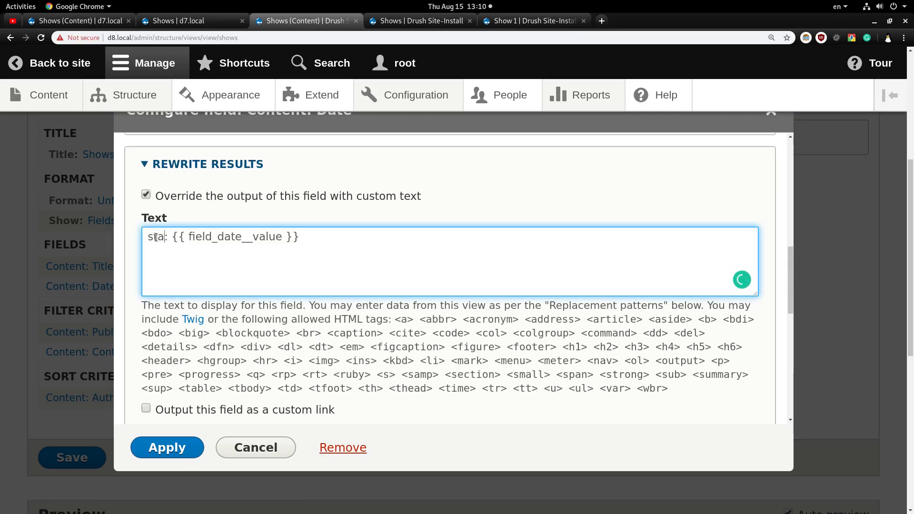
text(_date)
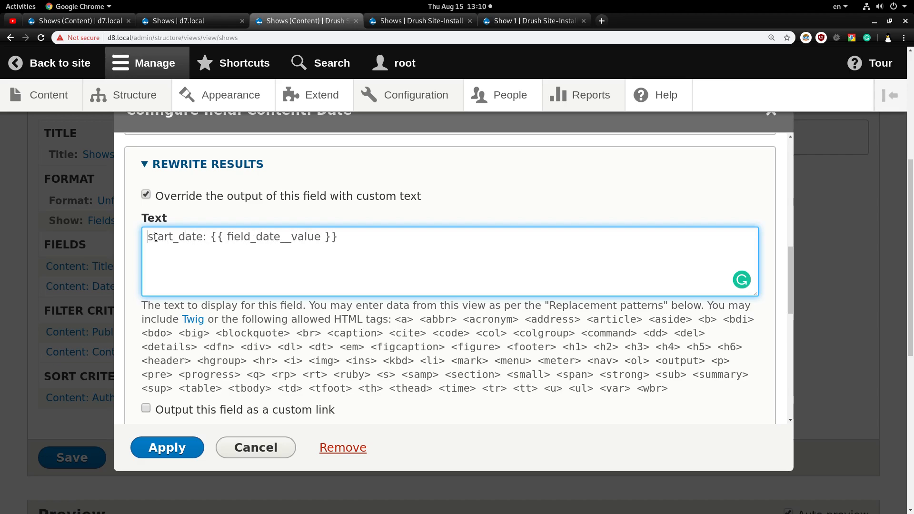
Add a second line "end_date: {{ field_date__end_value }}" to the override text and insert a <br> tag.
key(ctrl+v)
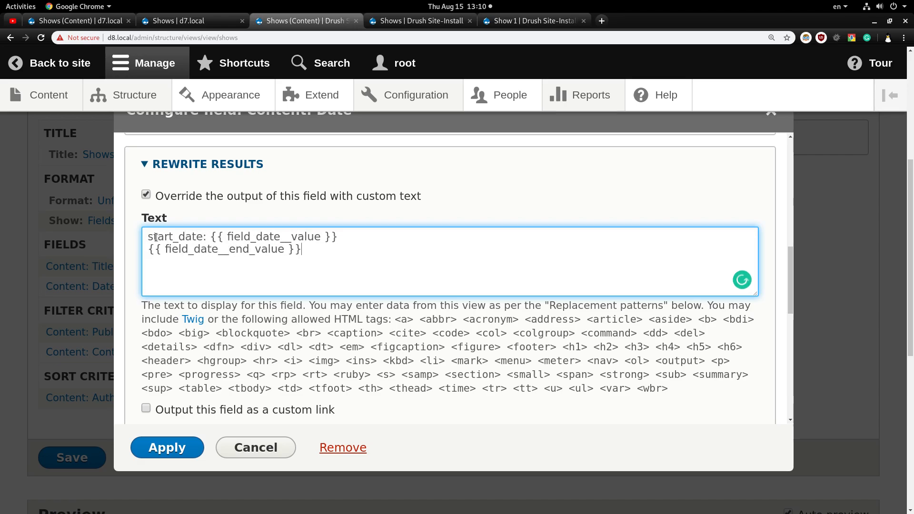
key(Home)
text(end_date:)
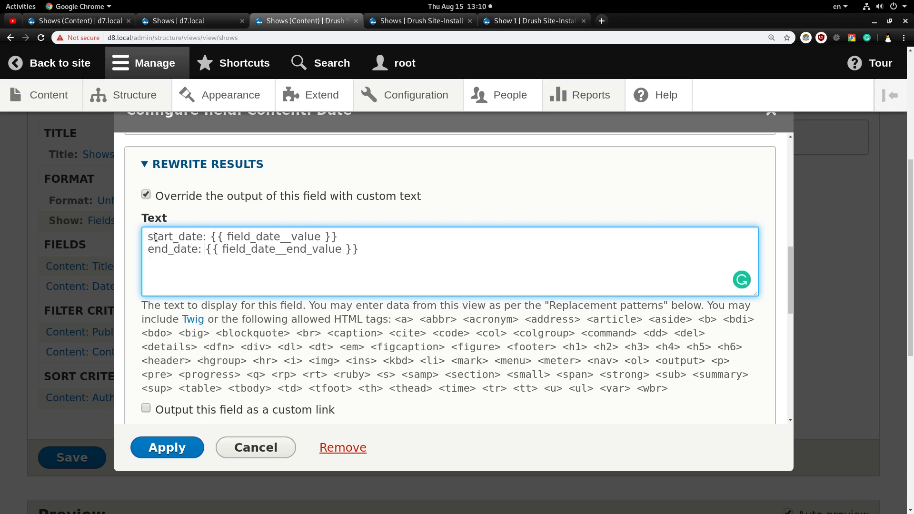
text( <>)
text(br>)
Apply the Date field settings and save the Shows view.
scroll(152, 281, down, 1)
click(167, 448)
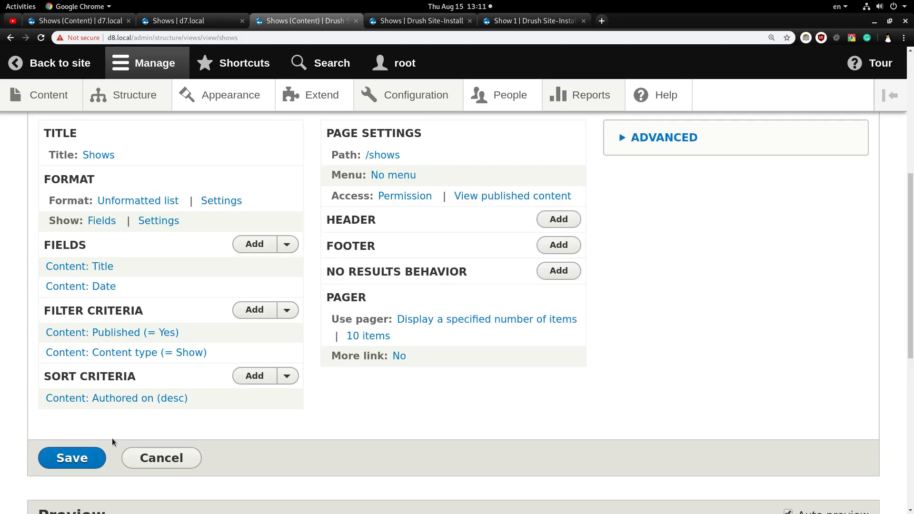
click(83, 461)
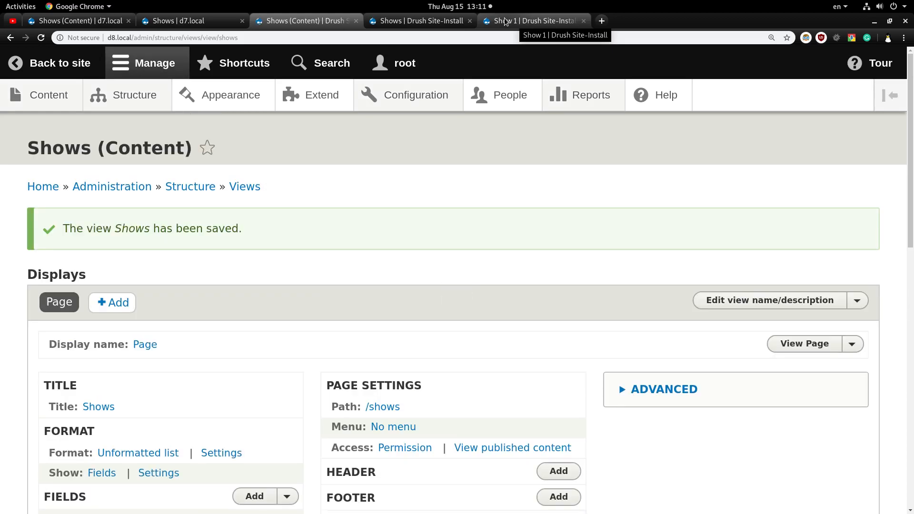
Reload the d8.local Shows page and examine the raw start_date and end_date lines under Show 1.
click(505, 22)
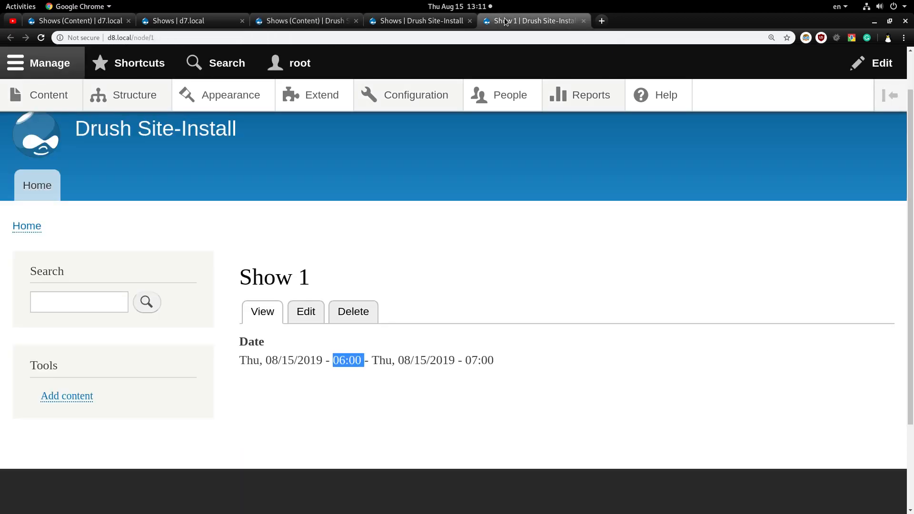
click(419, 21)
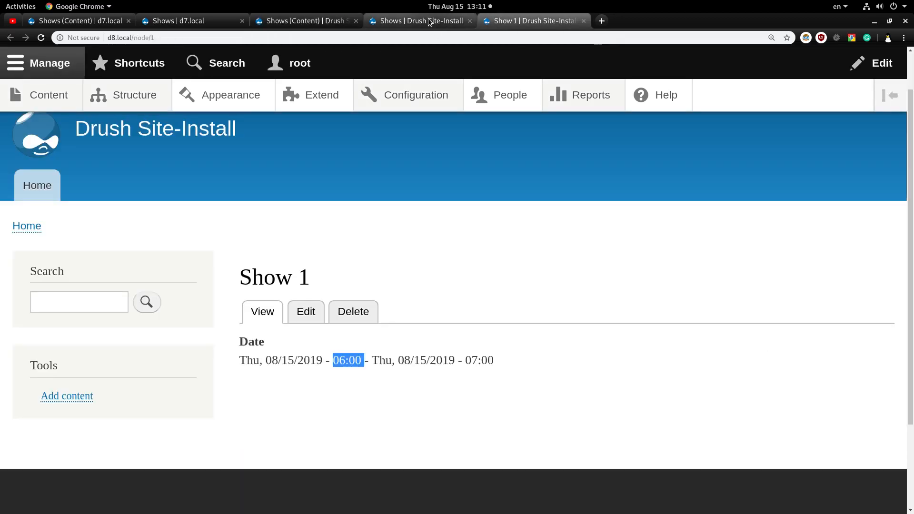
key(ctrl+r)
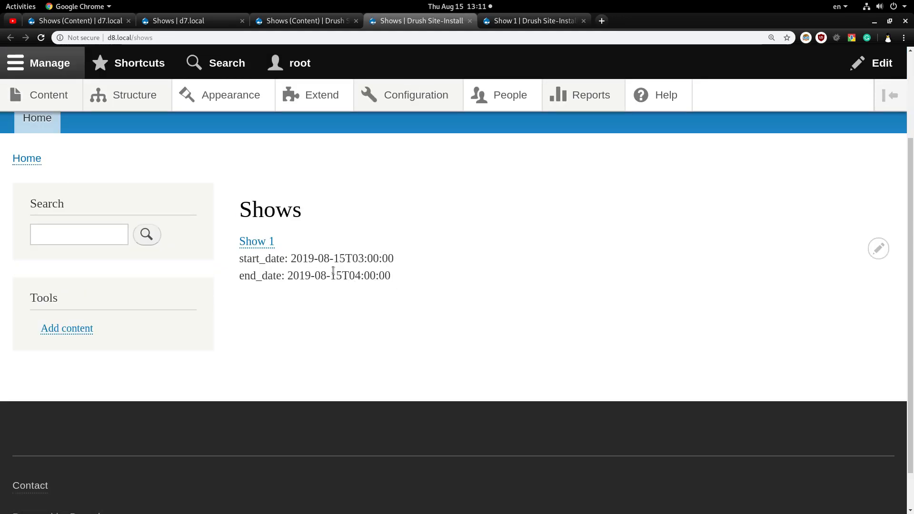
double_click(300, 259)
click(341, 257)
triple_click(317, 276)
click(370, 275)
double_click(370, 275)
click(444, 279)
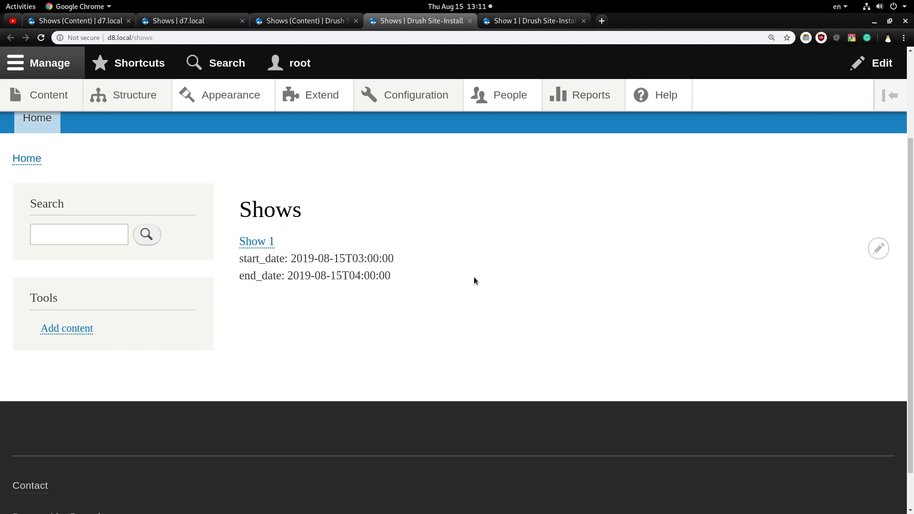
Compare the Drupal 8 Shows view configuration with the start_date output on the Shows page.
click(327, 23)
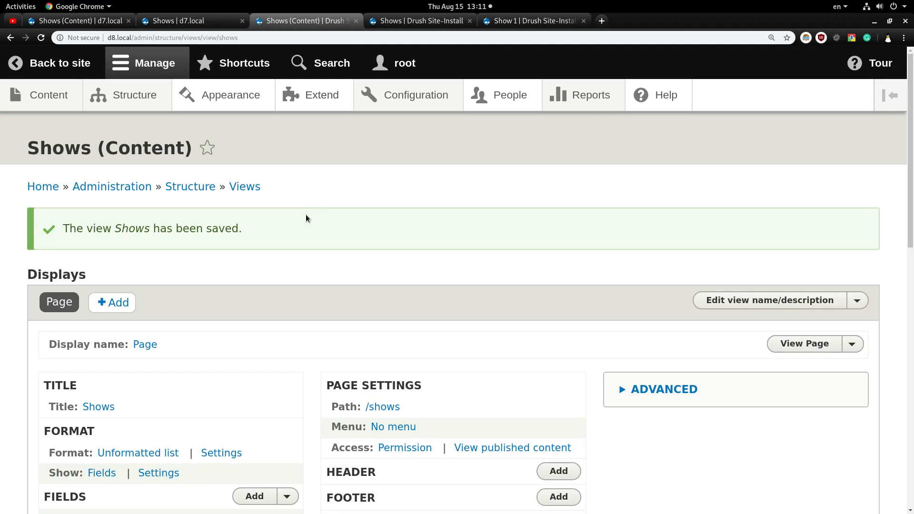
scroll(305, 214, down, 1)
key(ctrl+minus)
scroll(308, 216, down, 2)
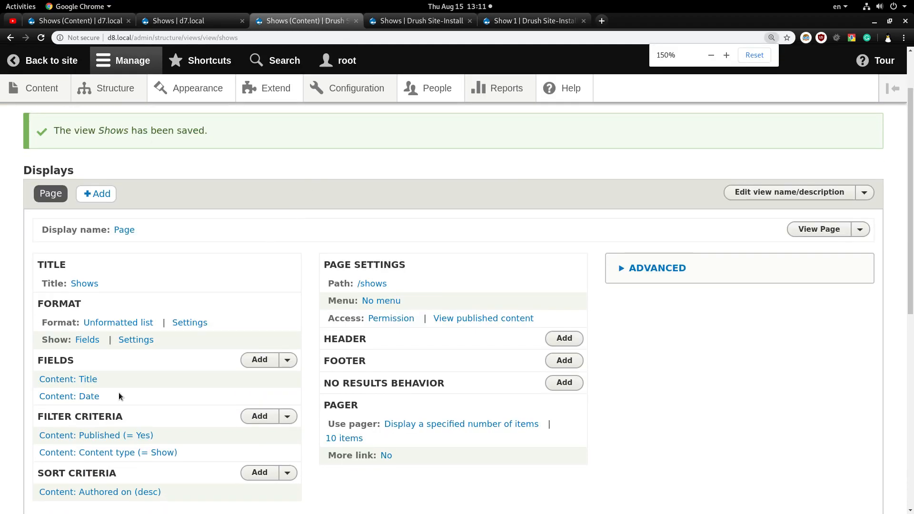
click(381, 21)
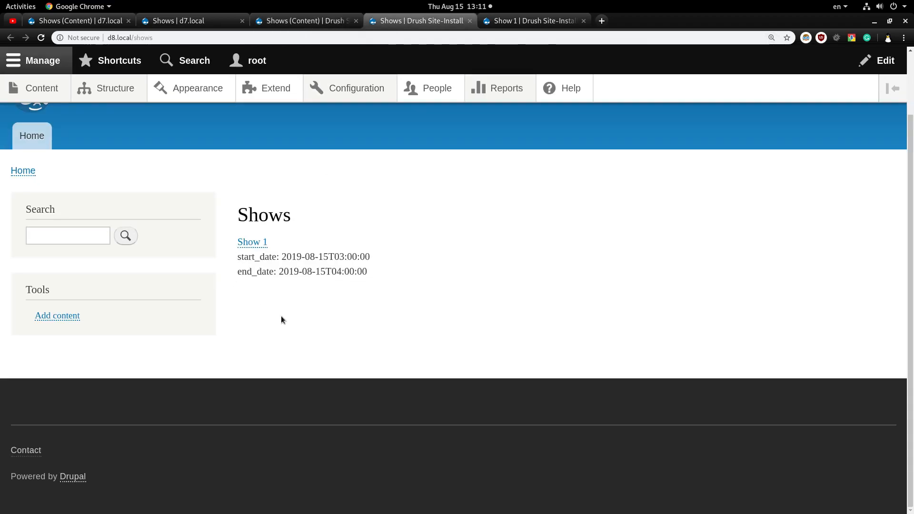
triple_click(343, 257)
click(329, 62)
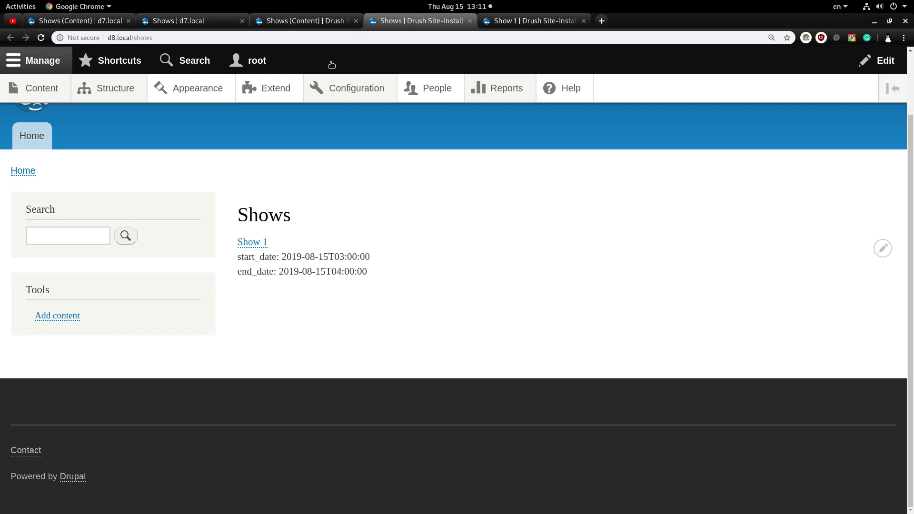
Set the Drupal 8 Date field's date format to HTML Year (2019) and apply the field settings.
click(292, 22)
click(88, 398)
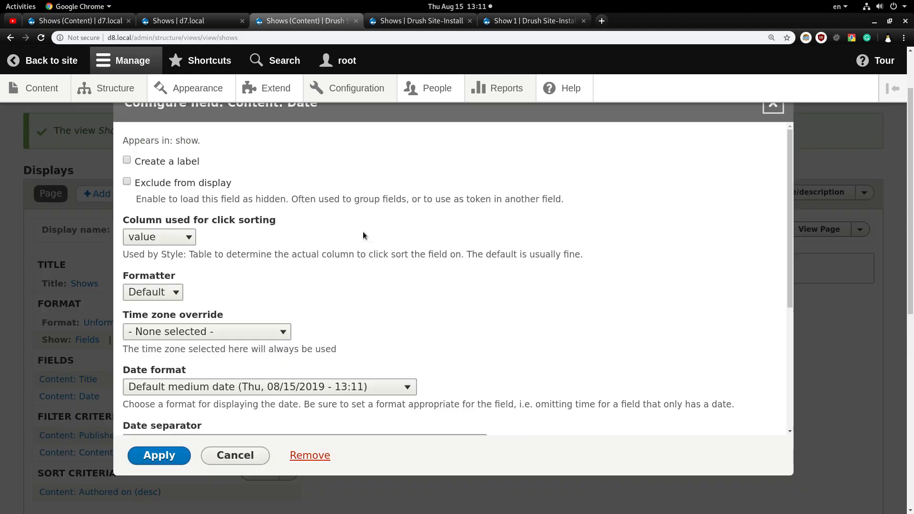
click(266, 391)
click(207, 333)
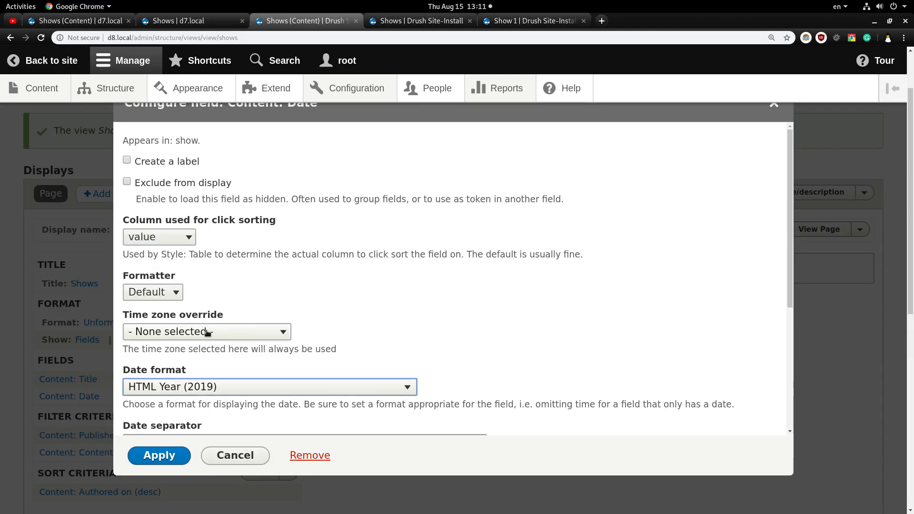
click(159, 457)
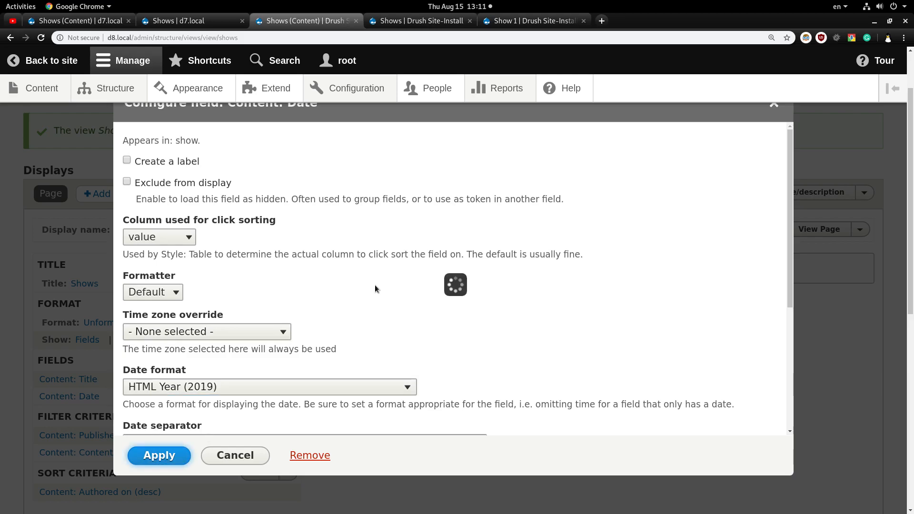
Save the Drupal 8 Shows view and reload the Shows page to check the effect of the year format.
scroll(375, 232, down, 3)
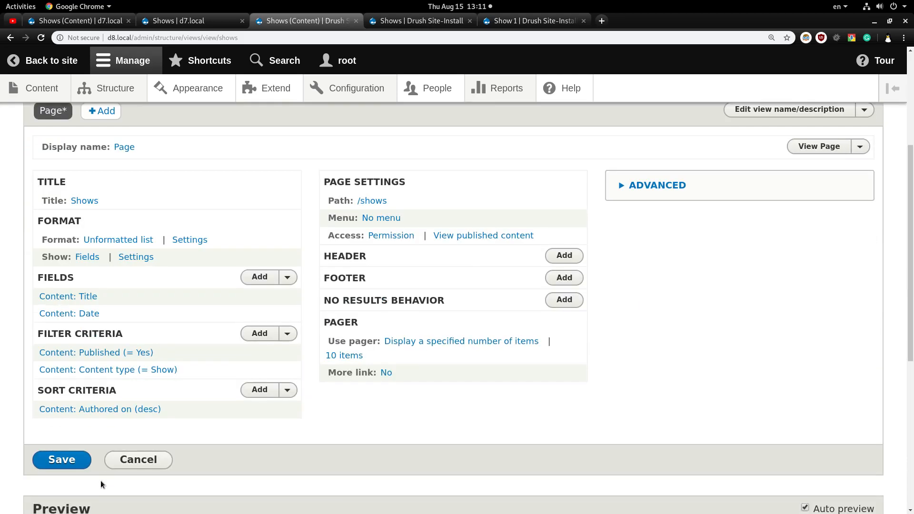
click(69, 462)
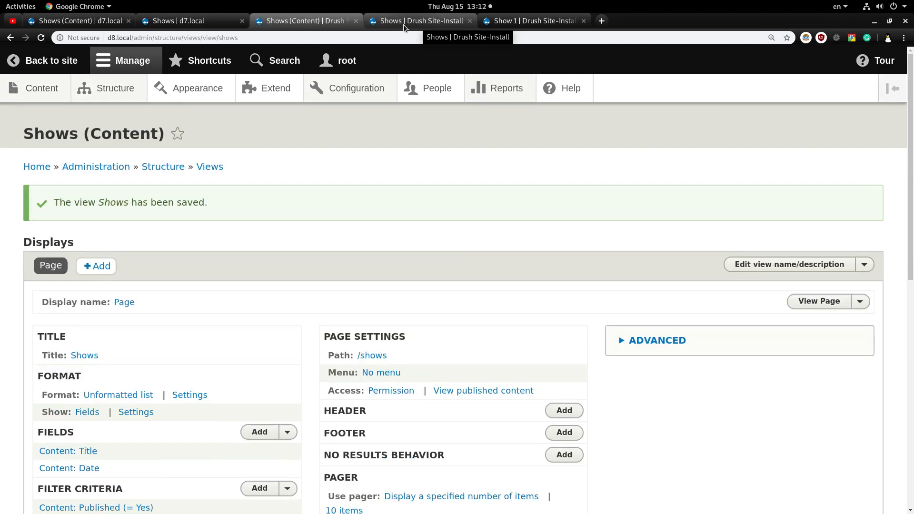
click(401, 24)
key(F5)
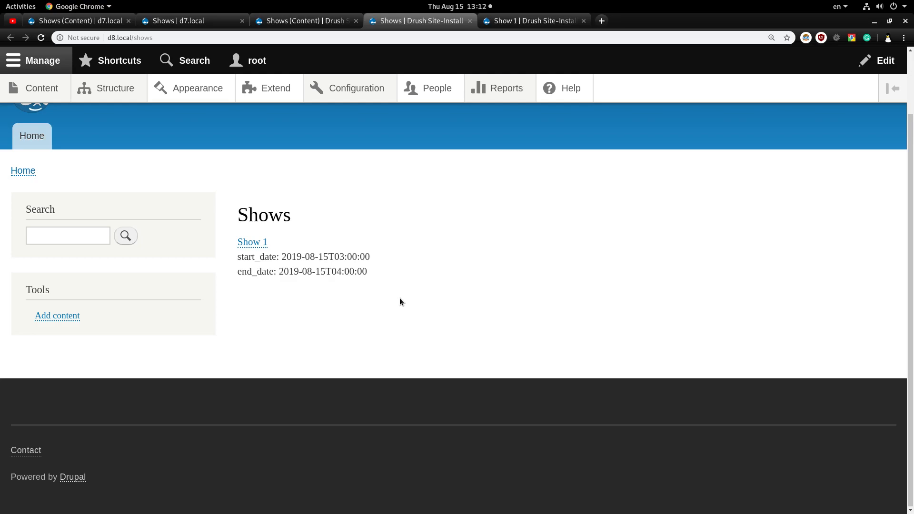
Reopen the Drupal 8 Date field settings and examine the field_date__value token in the Rewrite Results override text.
click(329, 21)
scroll(319, 238, down, 2)
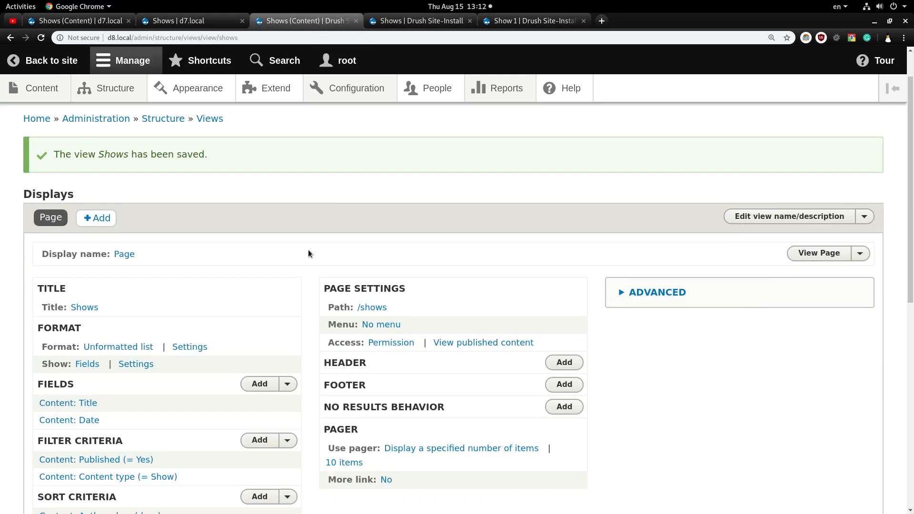
scroll(307, 250, down, 5)
scroll(167, 298, up, 2)
click(87, 272)
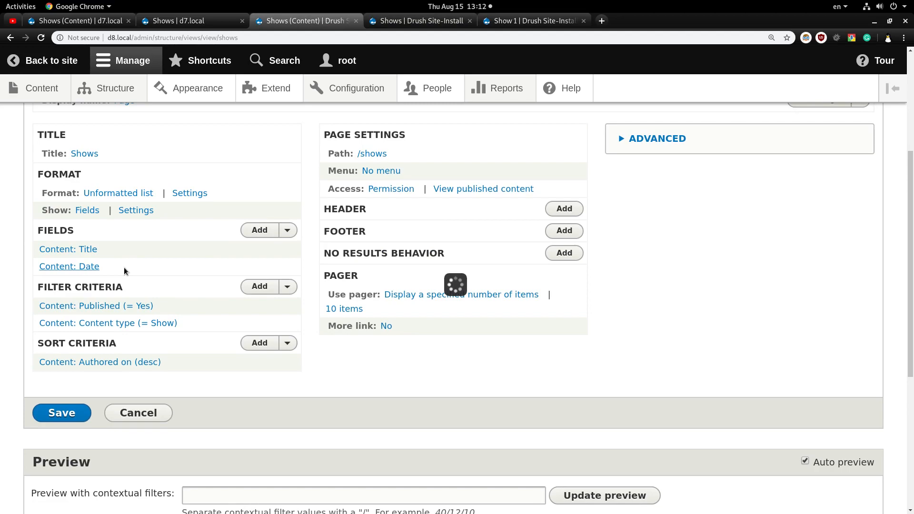
scroll(481, 291, down, 4)
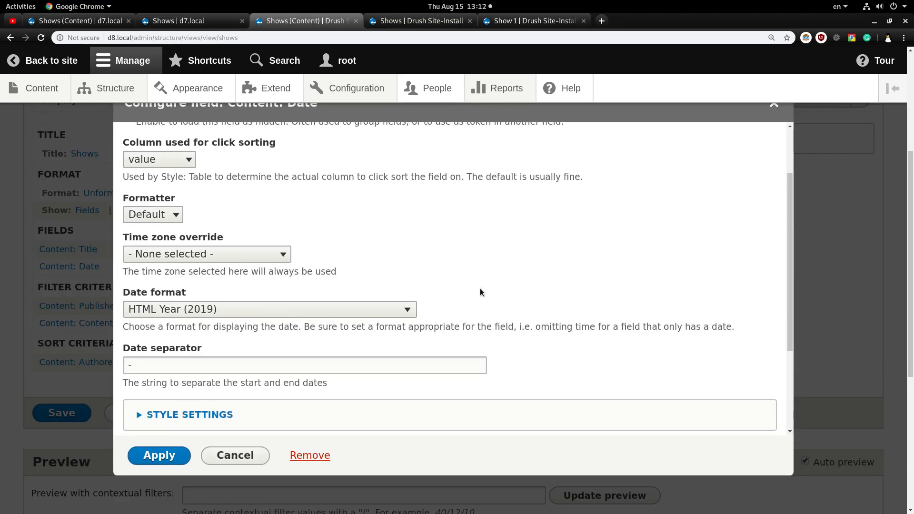
scroll(481, 291, down, 1)
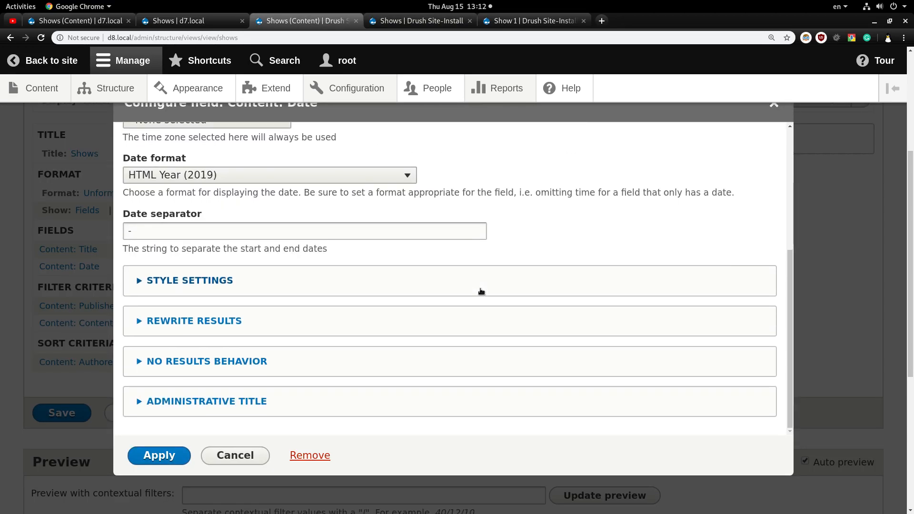
click(207, 321)
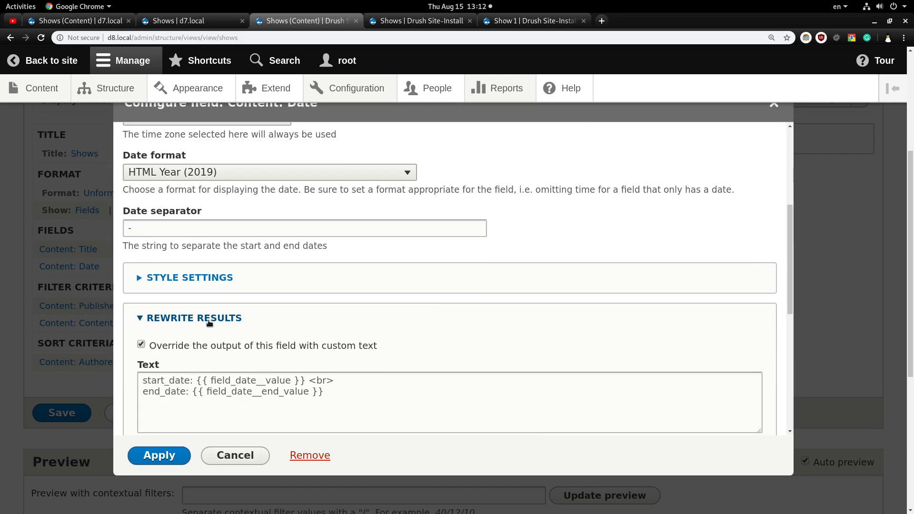
scroll(243, 373, down, 1)
double_click(290, 332)
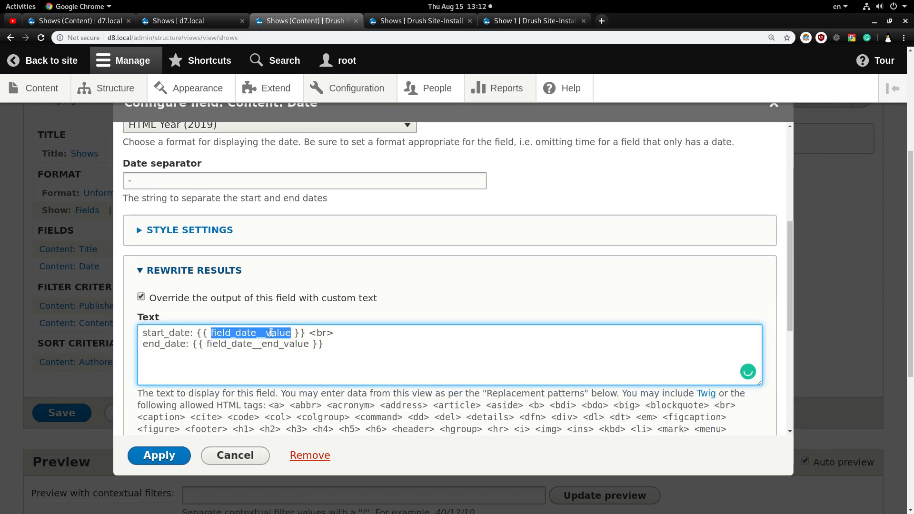
Set the Date field's date format to HTML Yearless date (08-15), then save the view and check the Shows page.
scroll(272, 333, up, 4)
click(220, 325)
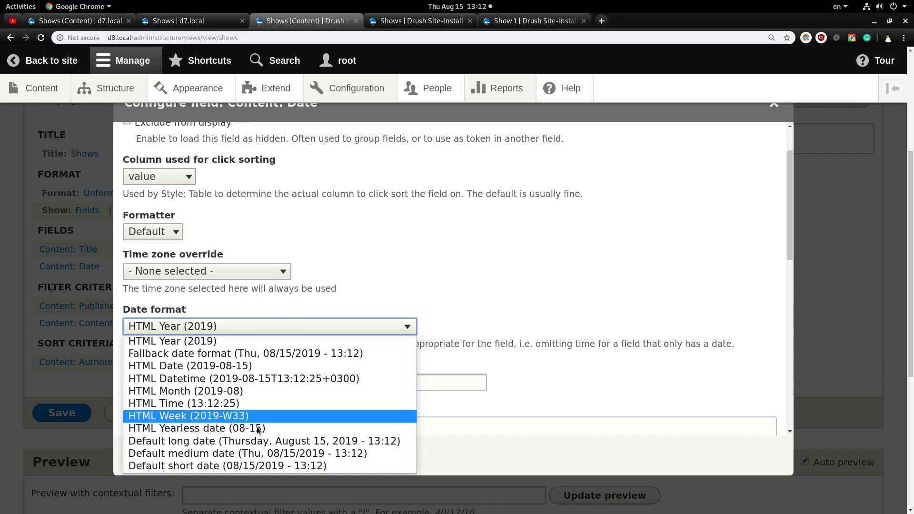
click(344, 427)
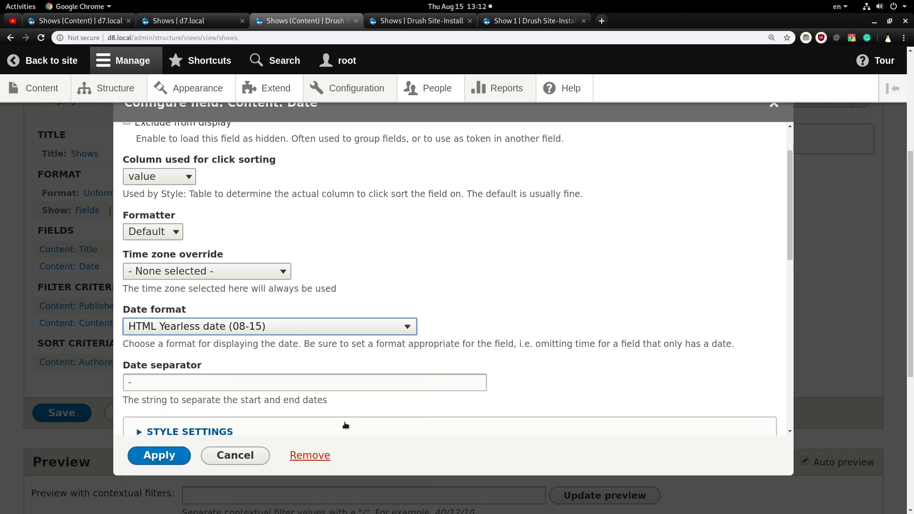
click(206, 330)
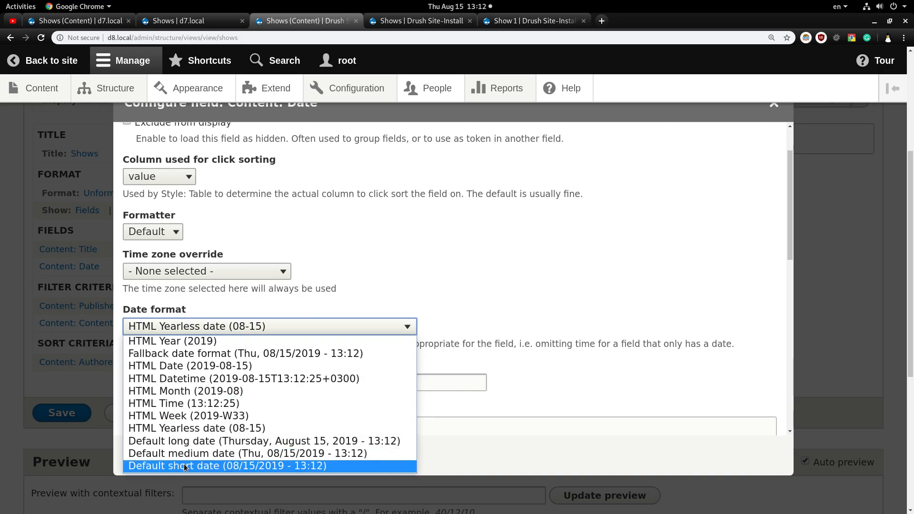
click(185, 427)
scroll(164, 443, down, 2)
click(164, 452)
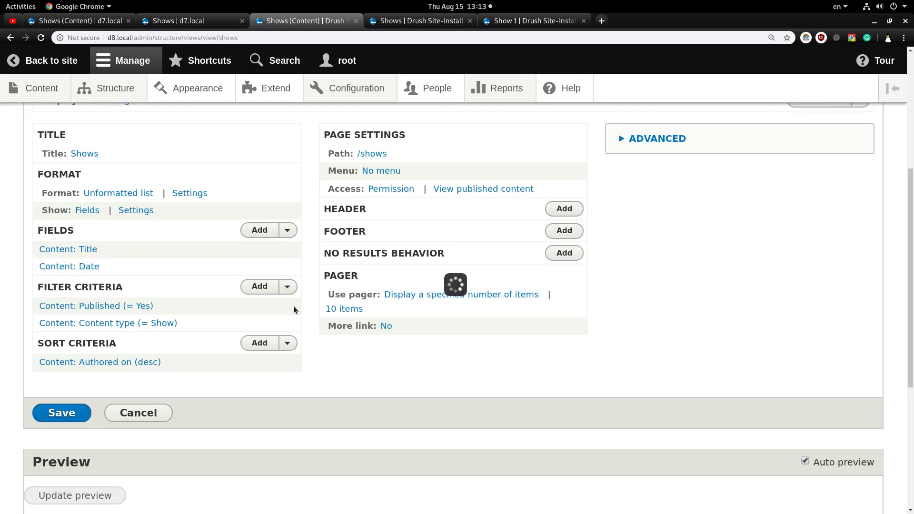
click(77, 417)
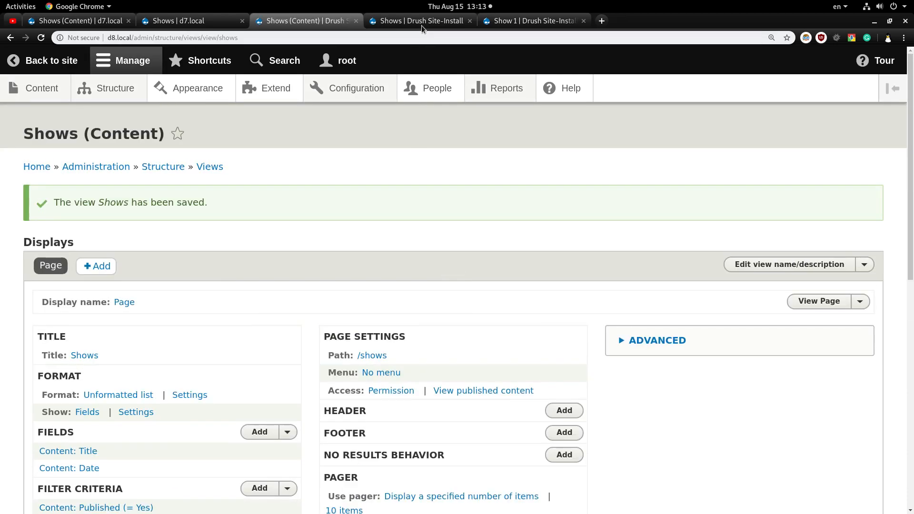
click(423, 21)
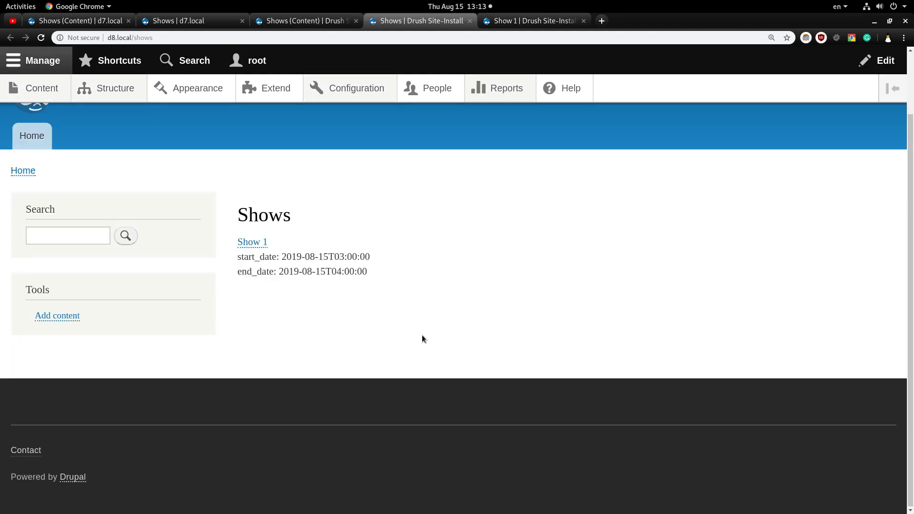
In the d7.local Shows view, give the Date field the custom date format "Y" and apply it to all displays.
click(186, 21)
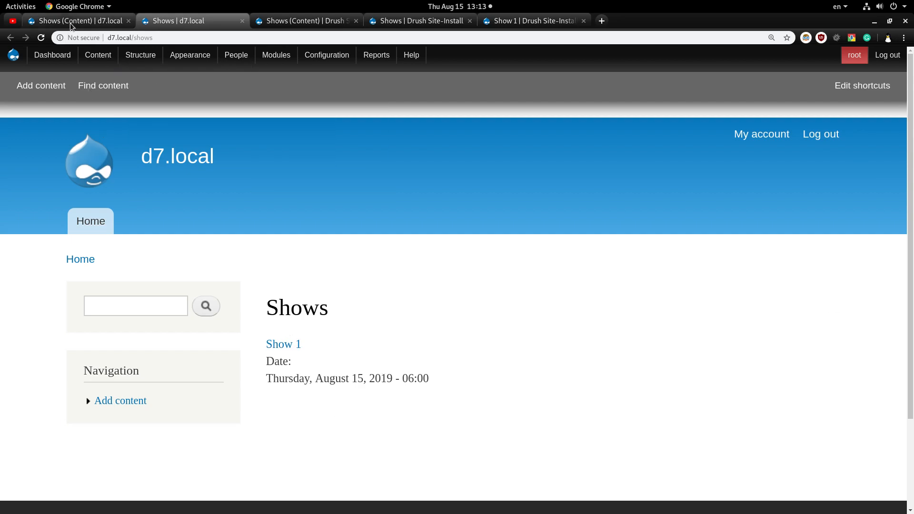
click(76, 21)
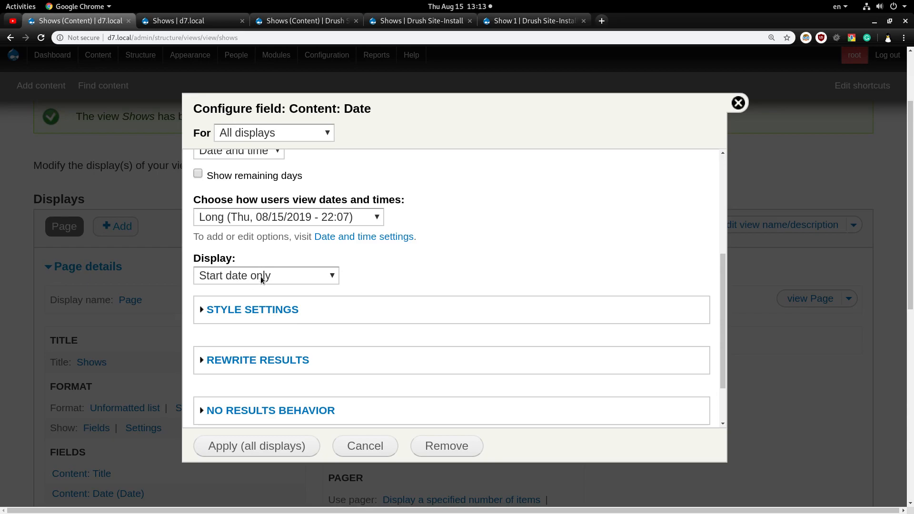
click(361, 219)
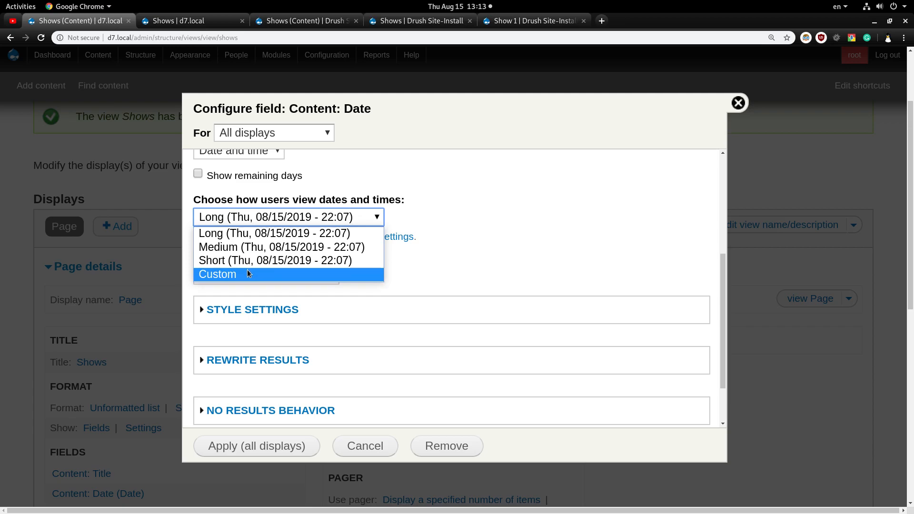
click(229, 274)
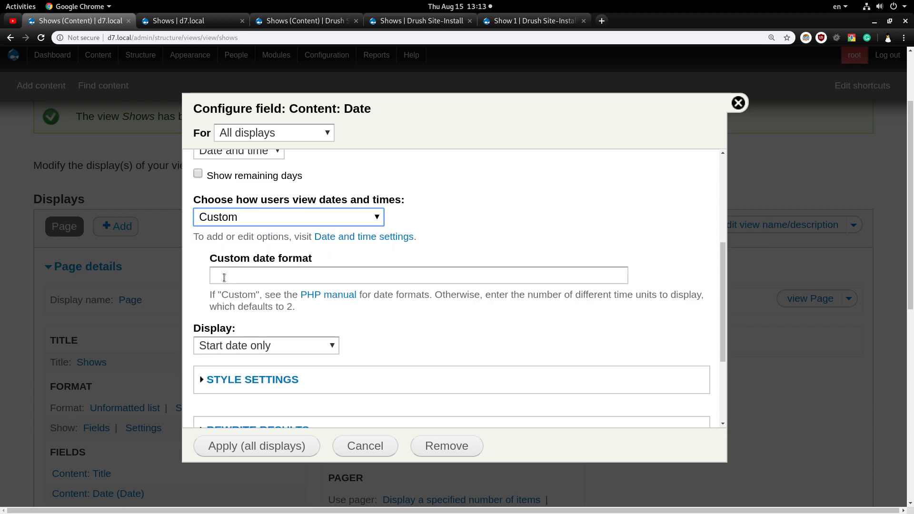
click(248, 273)
text(Y)
click(248, 445)
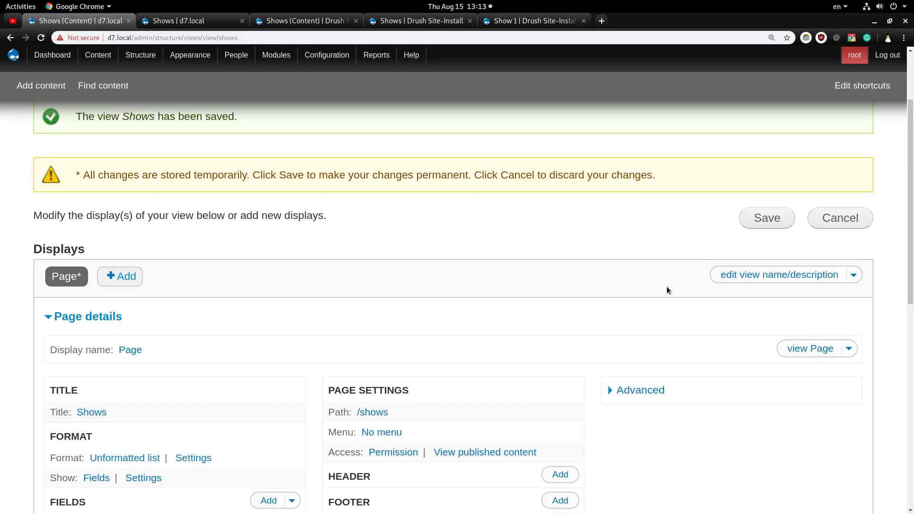
Save the d7.local Shows view and reload its Shows page to check the custom date output.
click(766, 218)
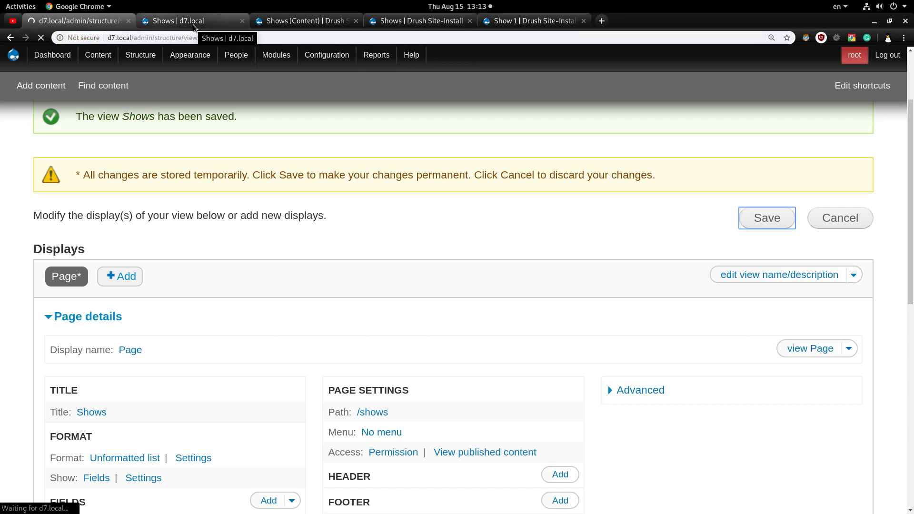
click(193, 24)
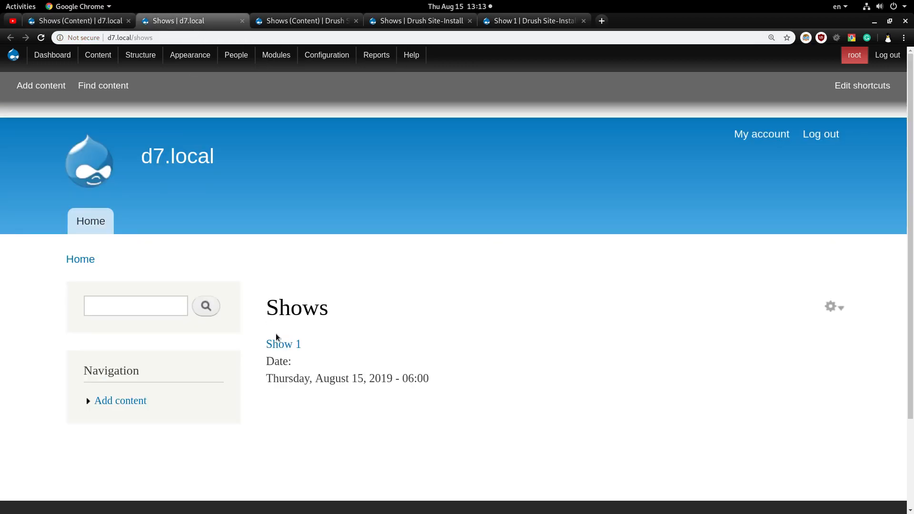
key(ctrl+r)
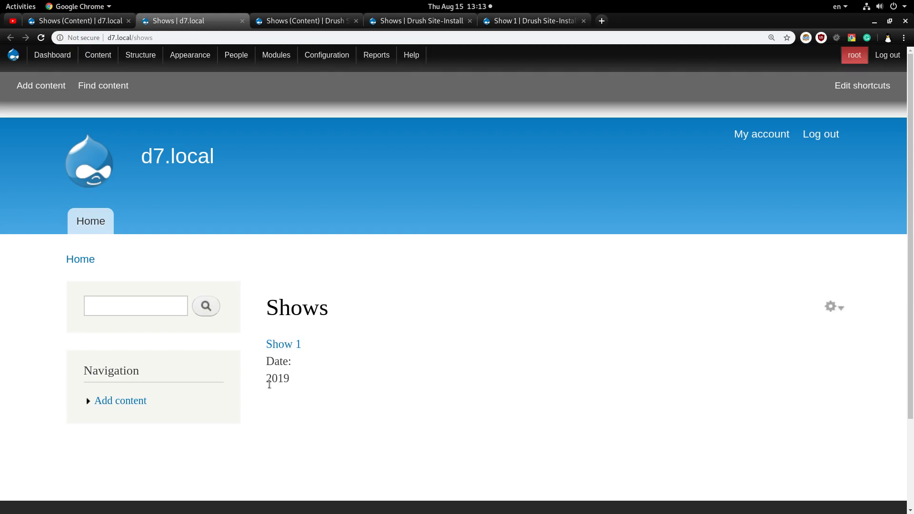
Reopen the Date field settings in the d7.local Shows view and examine its custom date format and start/end date display options.
click(68, 21)
scroll(221, 341, down, 5)
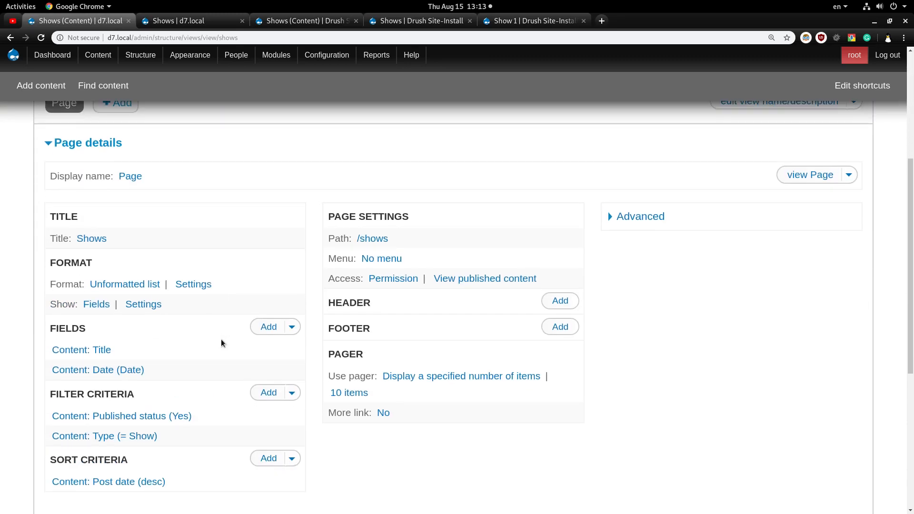
click(103, 347)
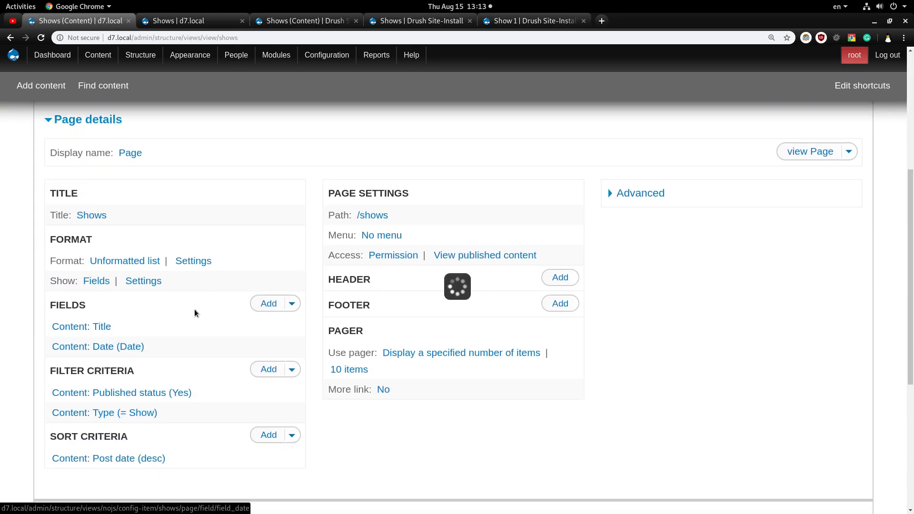
scroll(470, 296, down, 4)
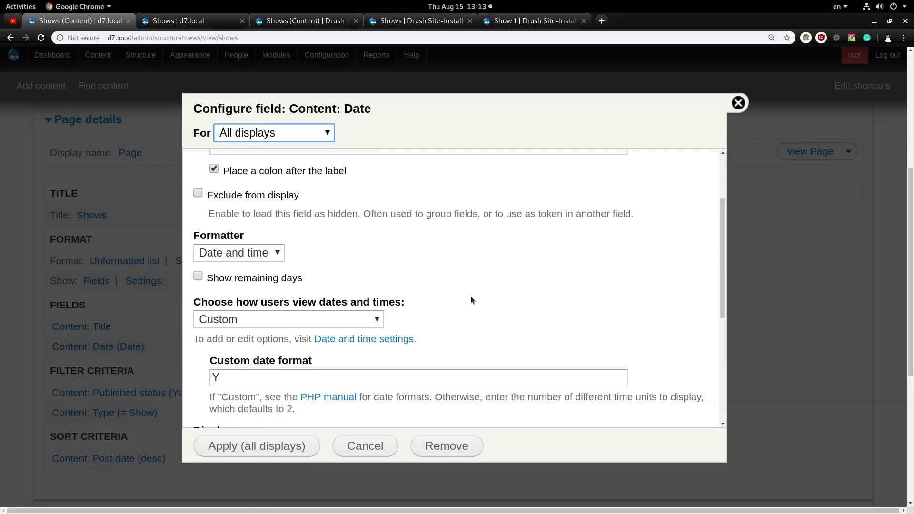
scroll(470, 296, down, 5)
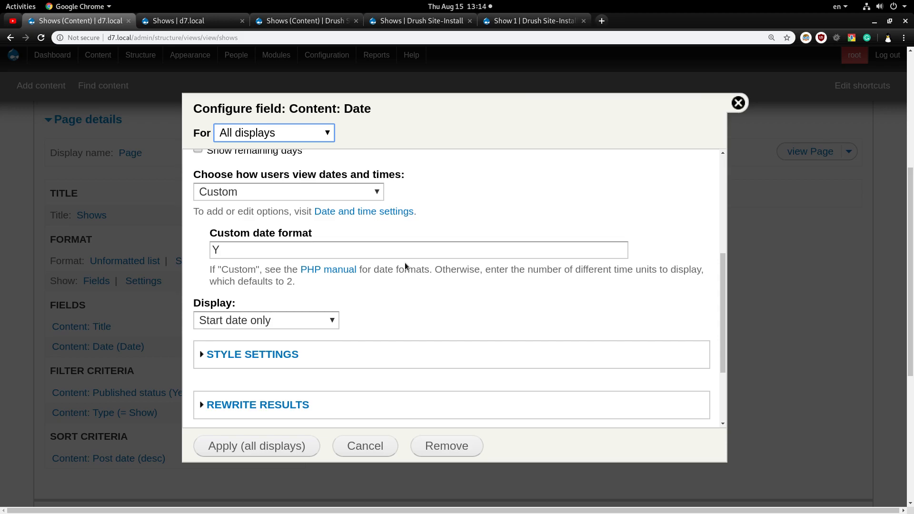
Switch to the Drupal 8 Shows page and examine the start_date line under Show 1.
click(503, 22)
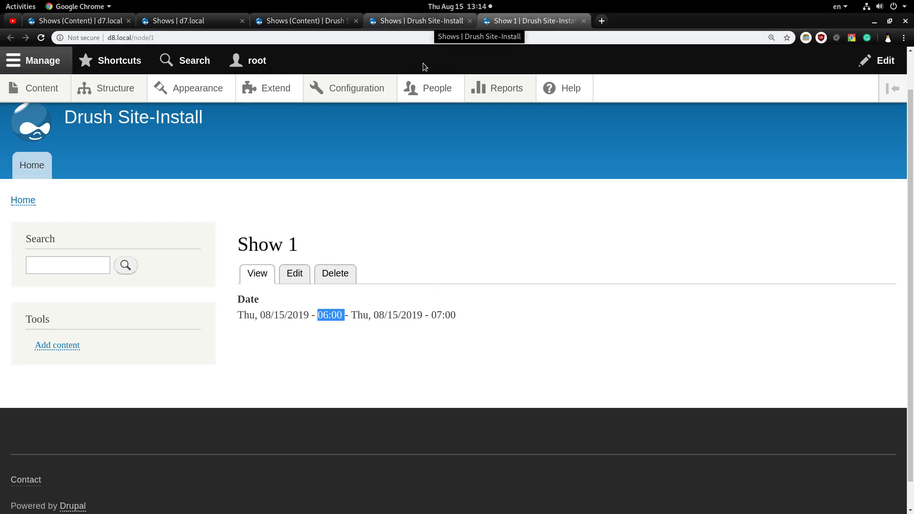
click(424, 22)
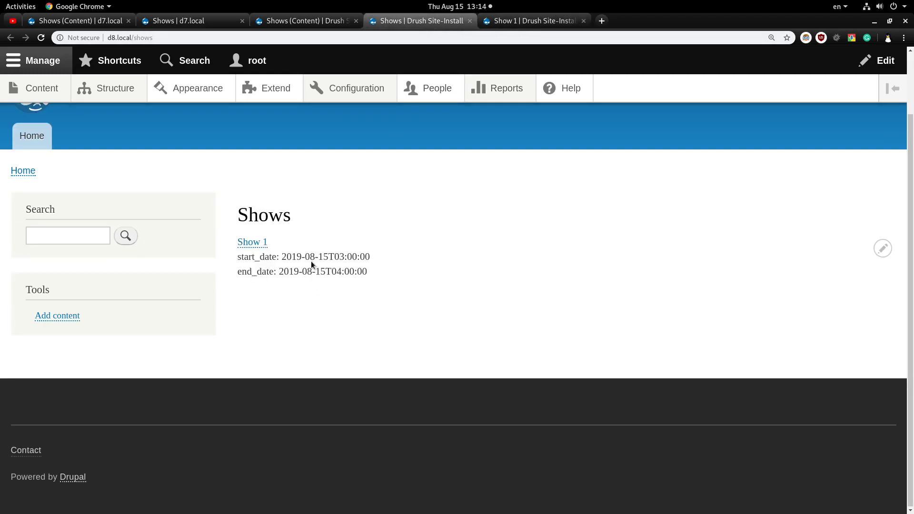
triple_click(289, 259)
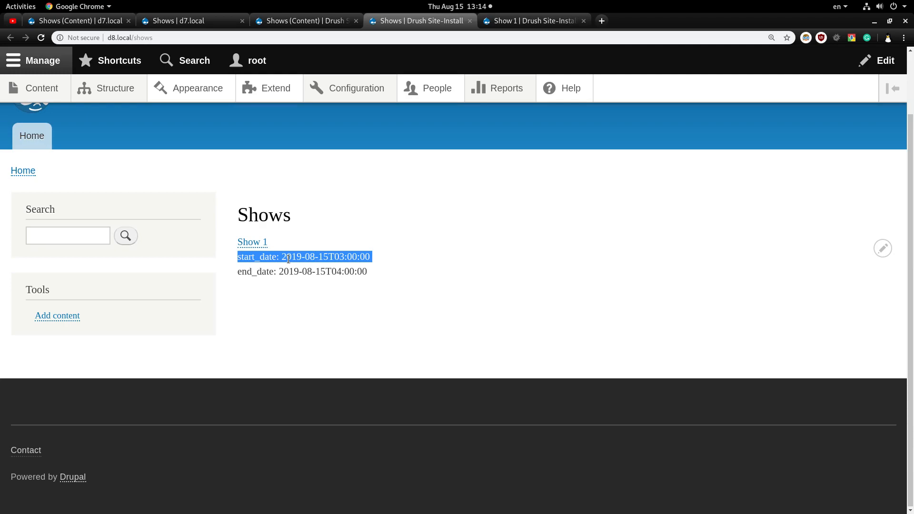
Turn off the custom text override in the Drupal 8 Date field's rewrite settings, apply it, and save the Shows view.
click(314, 21)
scroll(280, 254, down, 2)
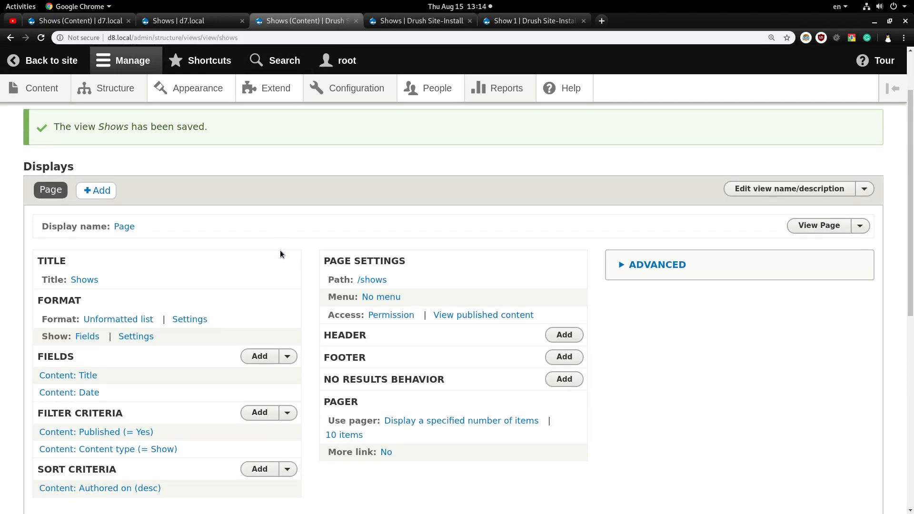
scroll(279, 254, down, 1)
scroll(280, 254, down, 1)
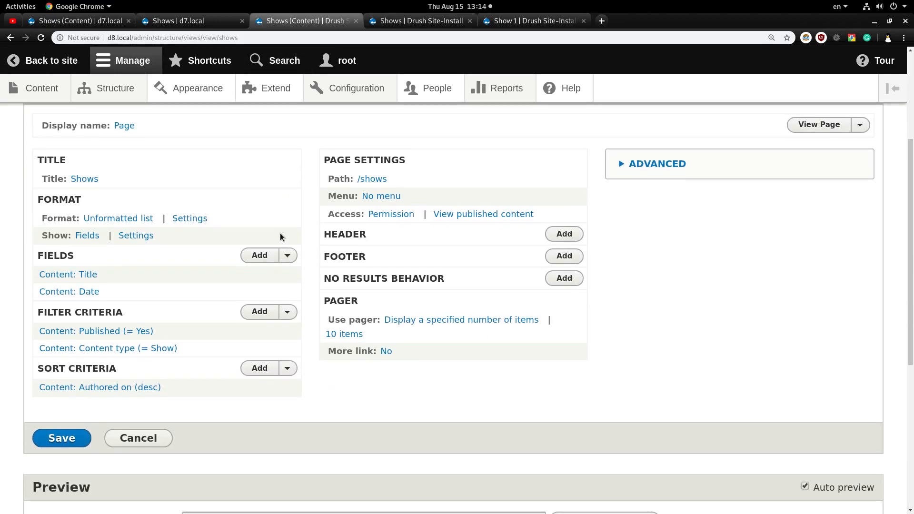
click(83, 293)
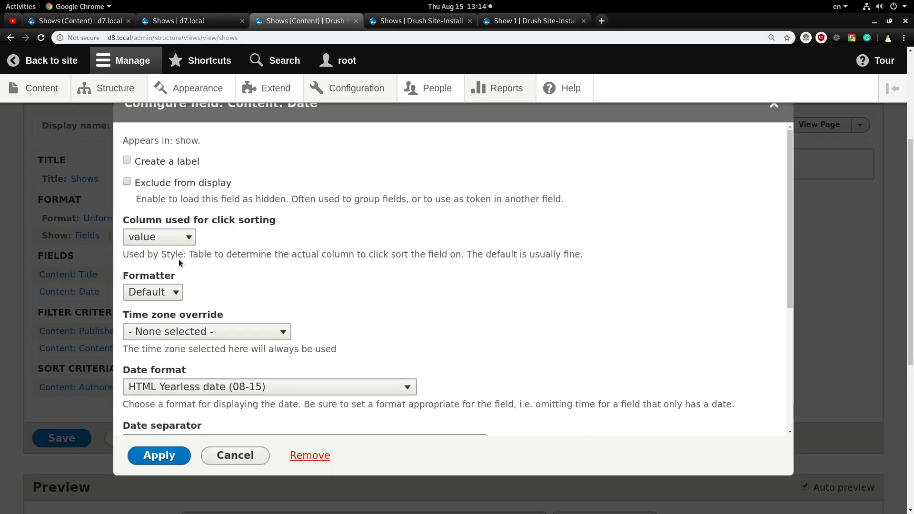
scroll(401, 276, down, 2)
scroll(400, 275, down, 1)
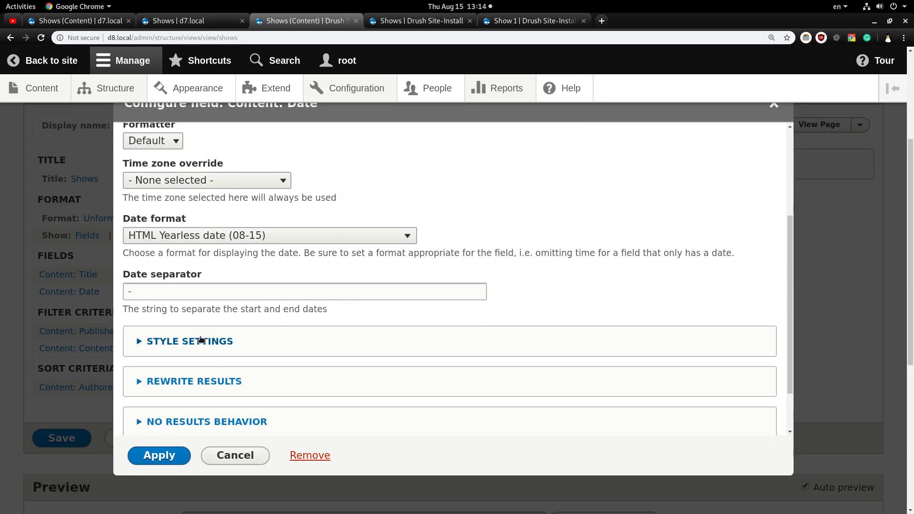
click(190, 382)
scroll(333, 340, down, 2)
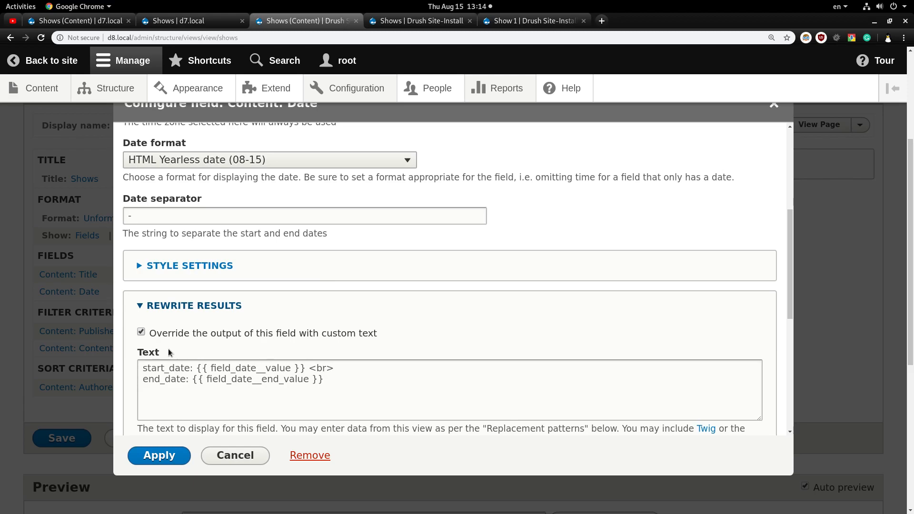
click(141, 332)
scroll(141, 333, up, 3)
scroll(141, 333, up, 1)
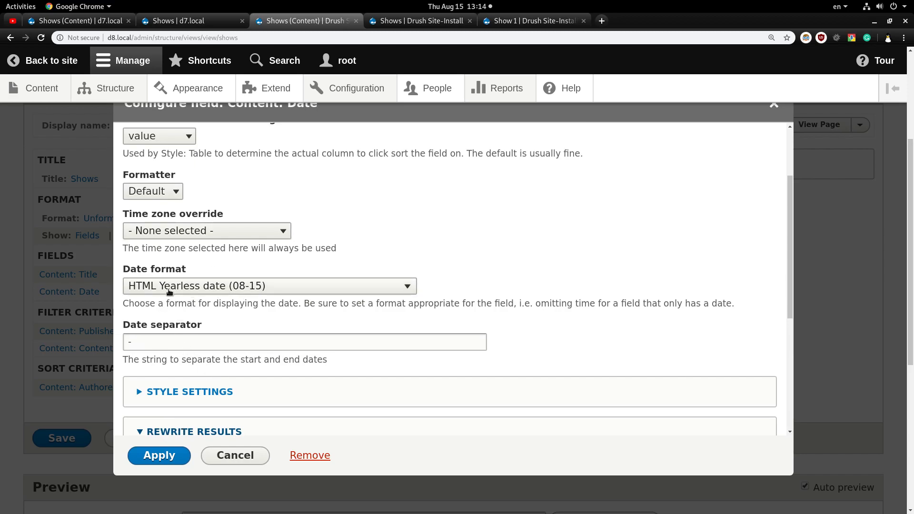
click(166, 458)
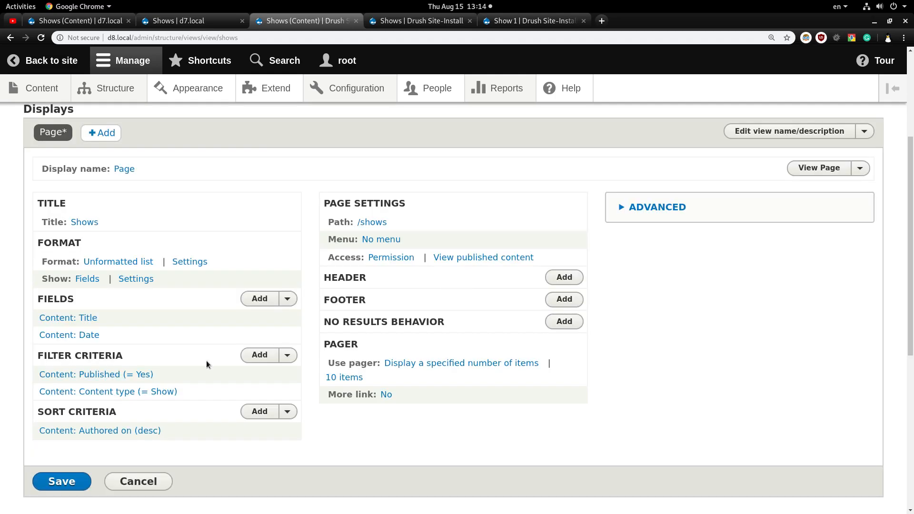
click(62, 482)
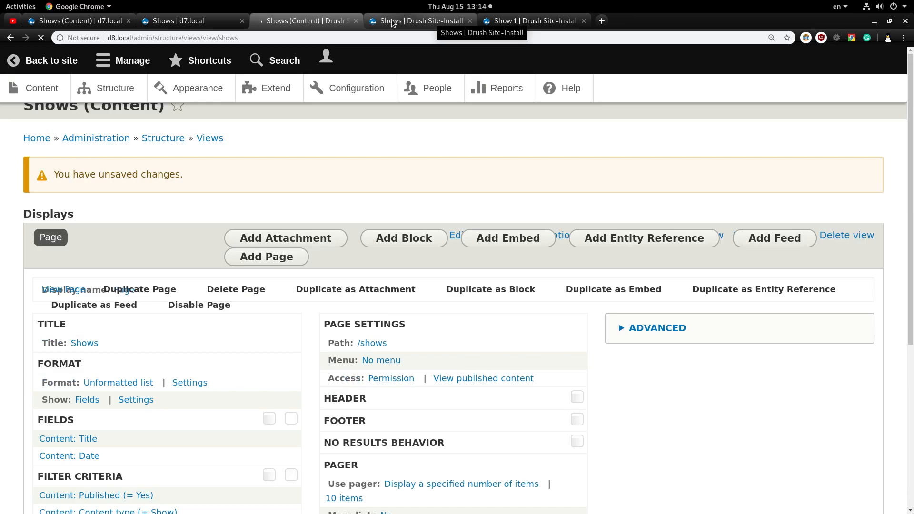
Check how the Drupal 8 Shows page displays the Date field's range without the custom text override.
click(410, 21)
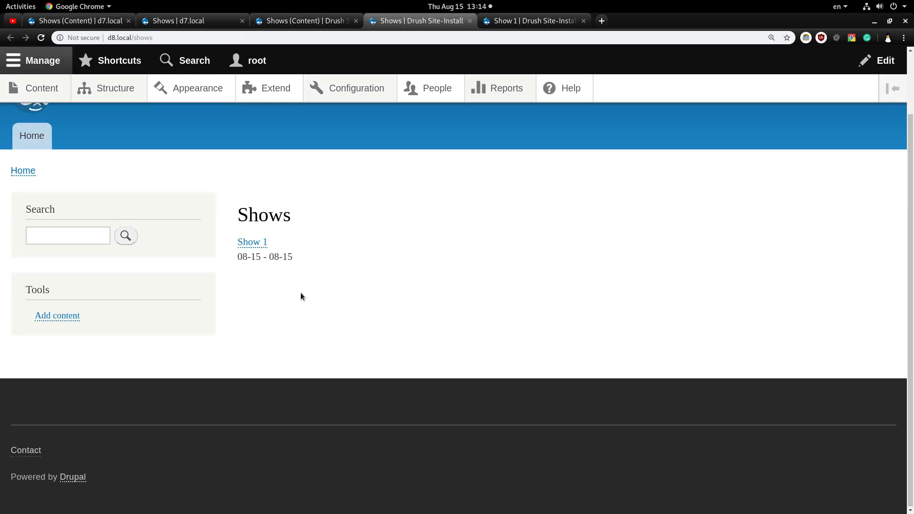
drag(235, 257, 296, 257)
triple_click(287, 255)
triple_click(287, 255)
triple_click(287, 254)
triple_click(287, 255)
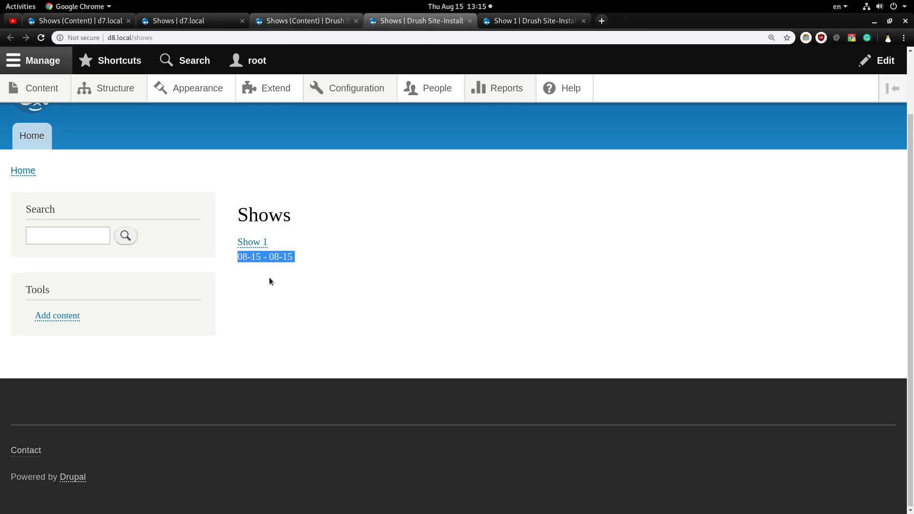
click(292, 267)
triple_click(287, 256)
click(306, 259)
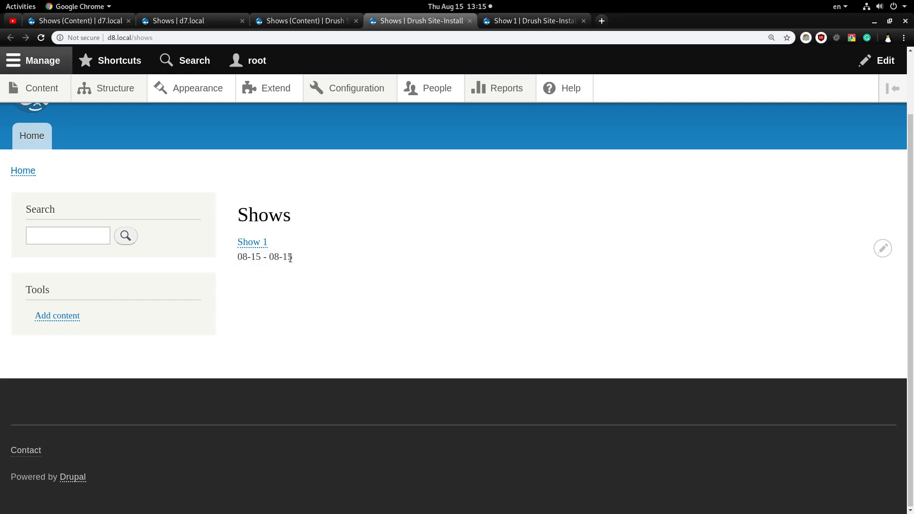
drag(237, 258, 295, 259)
click(295, 259)
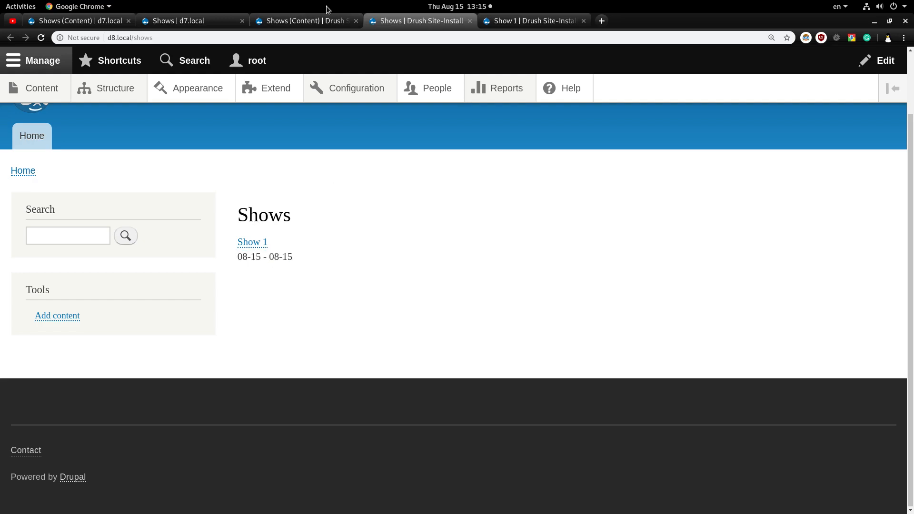
Set the Drupal 8 Date field's date format to Default short date, apply it, and save the Shows view.
click(306, 20)
scroll(193, 279, down, 4)
click(91, 371)
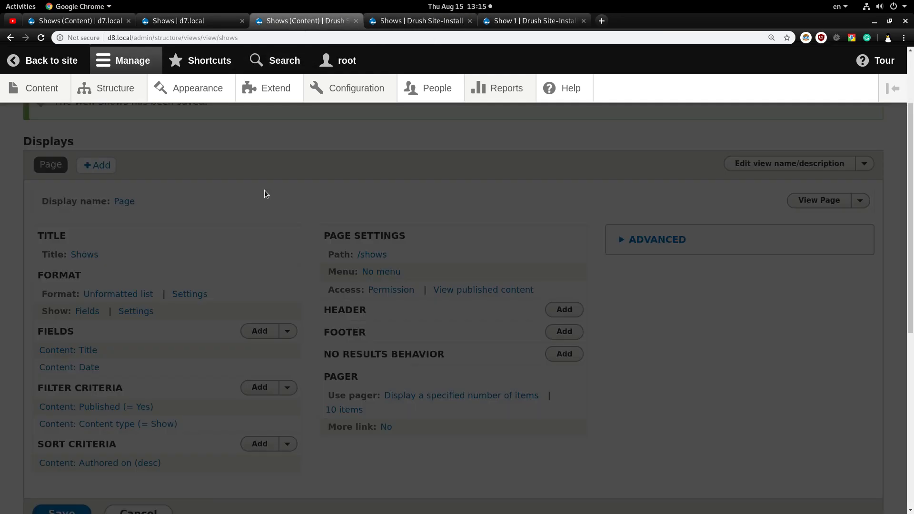
scroll(265, 190, down, 4)
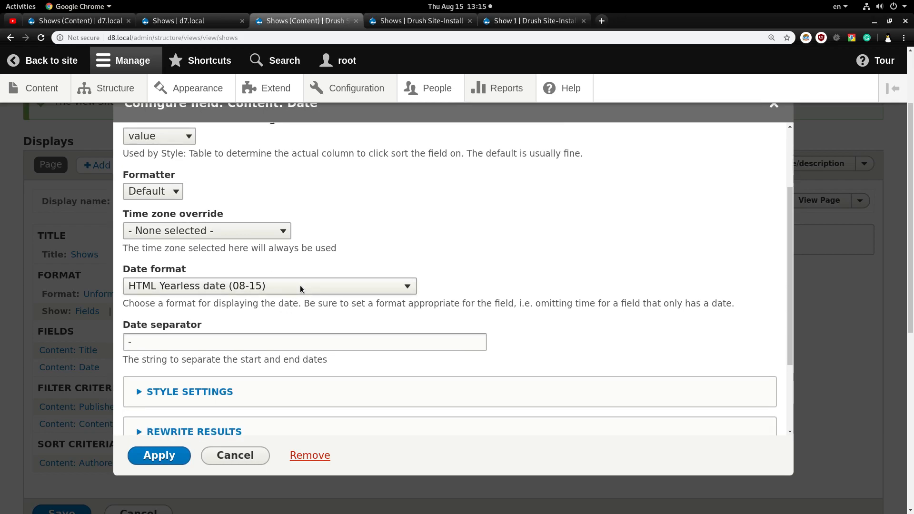
click(300, 286)
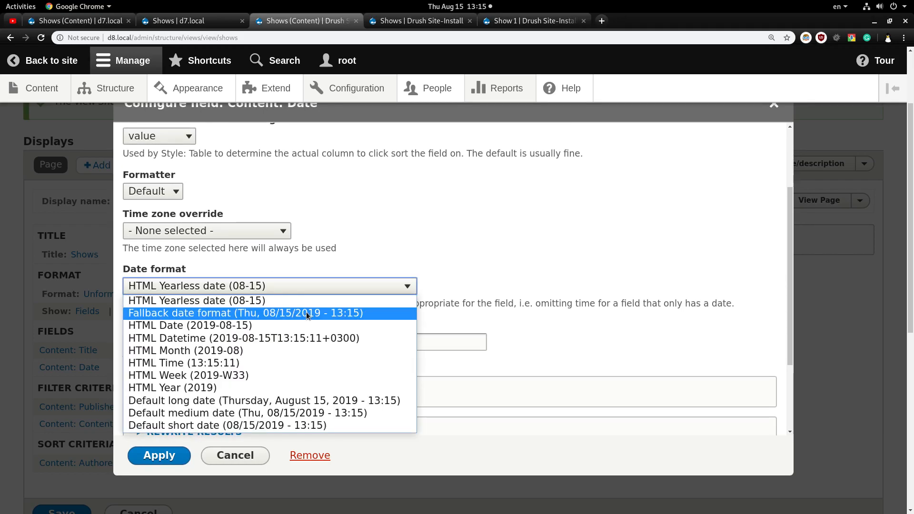
click(204, 324)
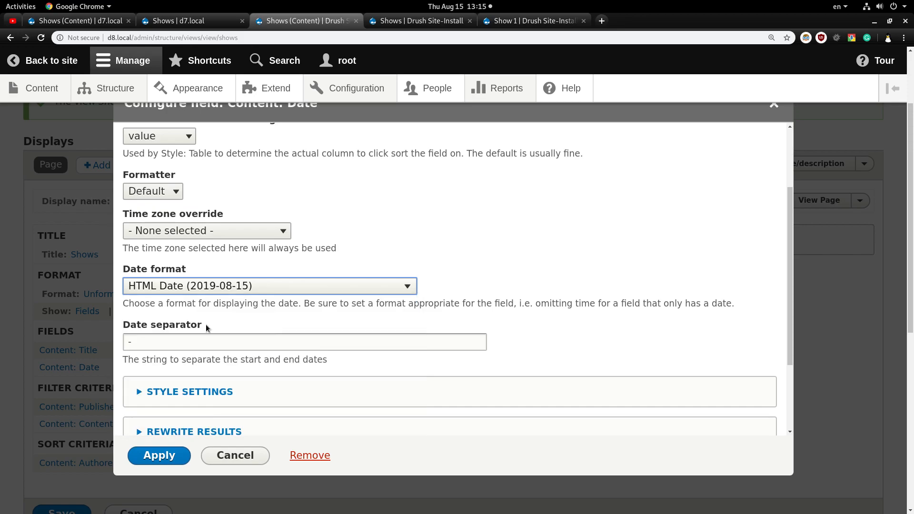
click(242, 288)
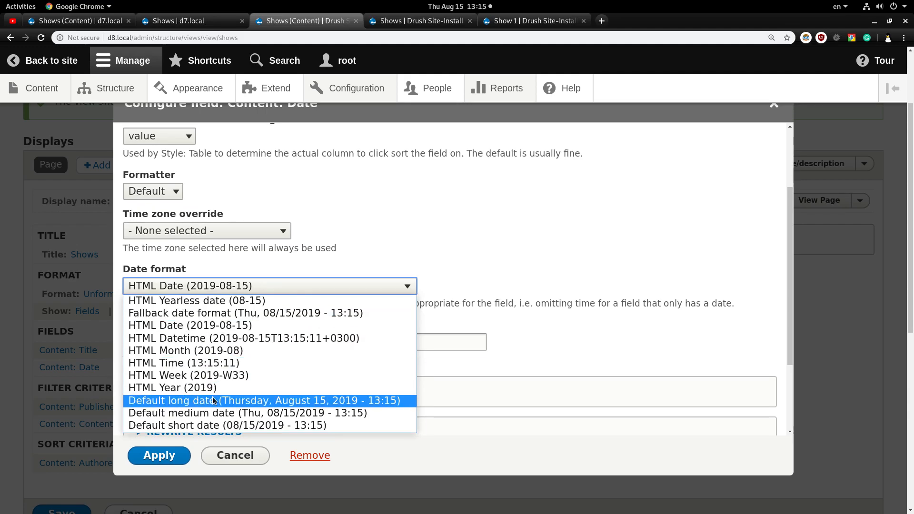
click(204, 426)
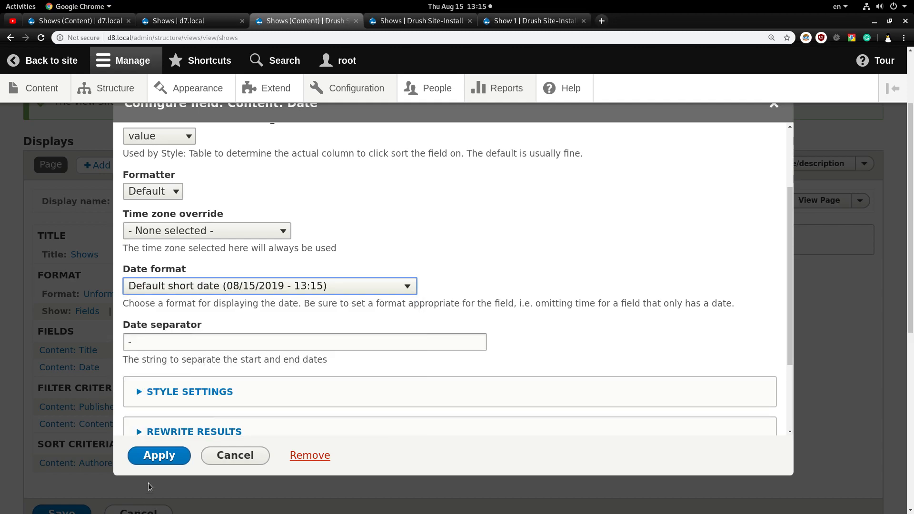
click(159, 455)
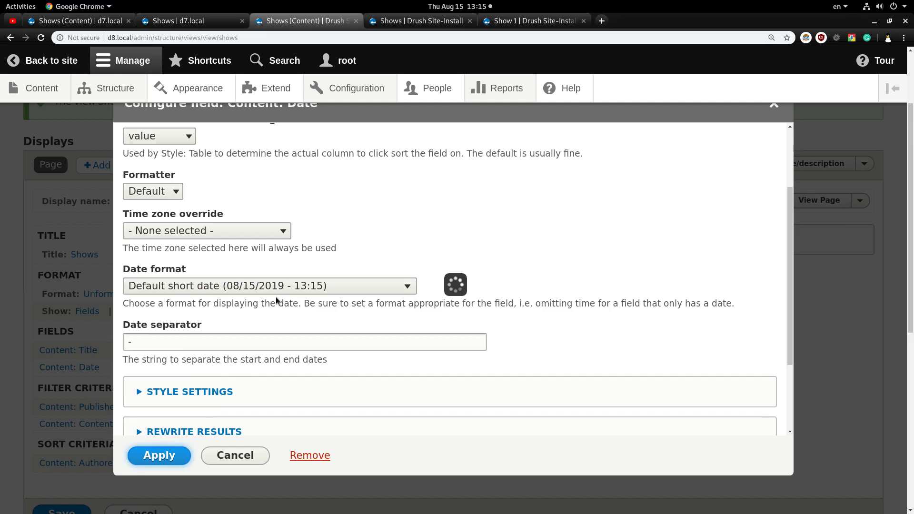
scroll(238, 402, down, 1)
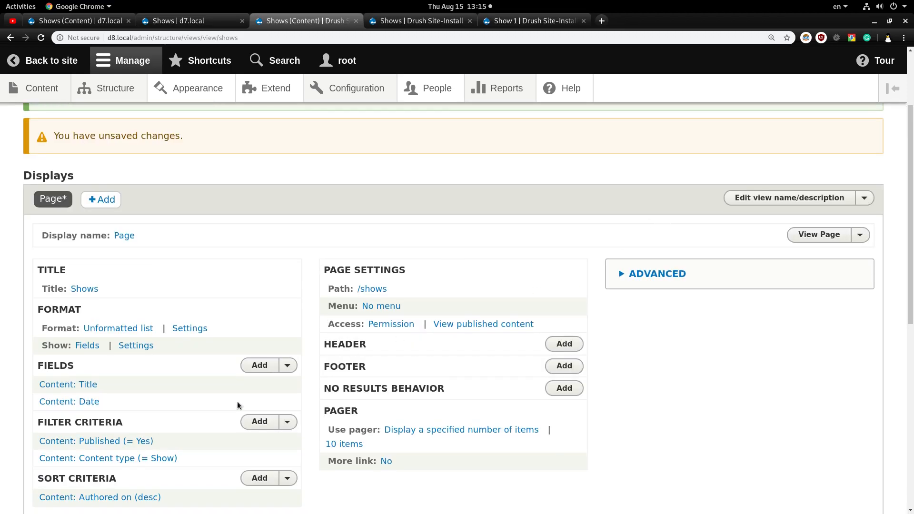
scroll(238, 405, down, 2)
click(61, 456)
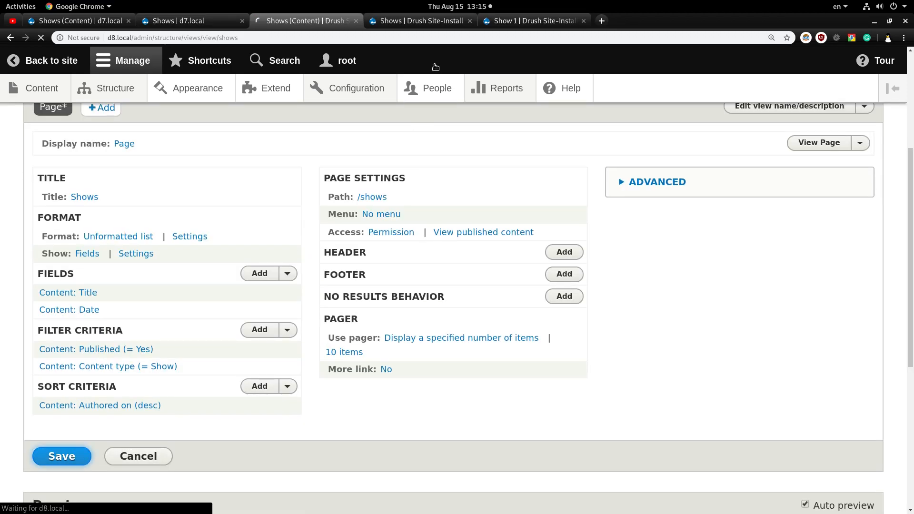
Reload the Drupal 8 Shows page and examine the start date portion of the displayed range.
click(435, 23)
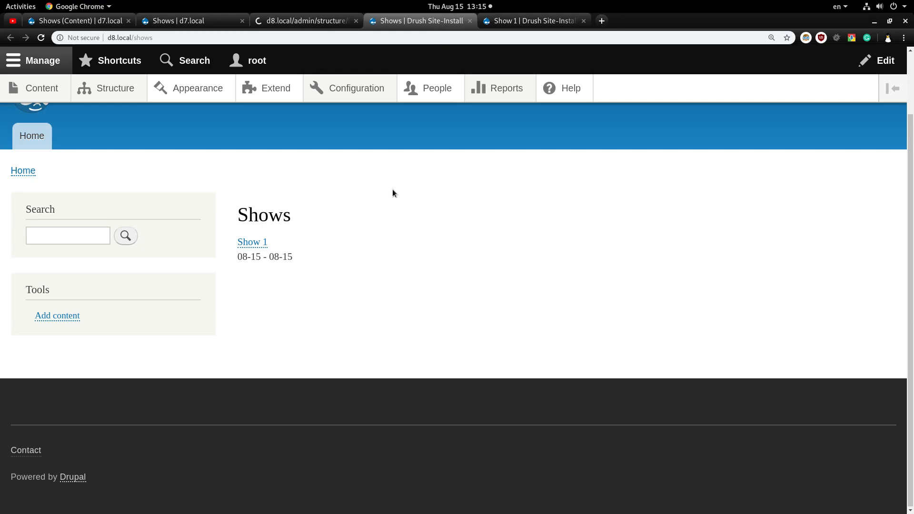
key(F5)
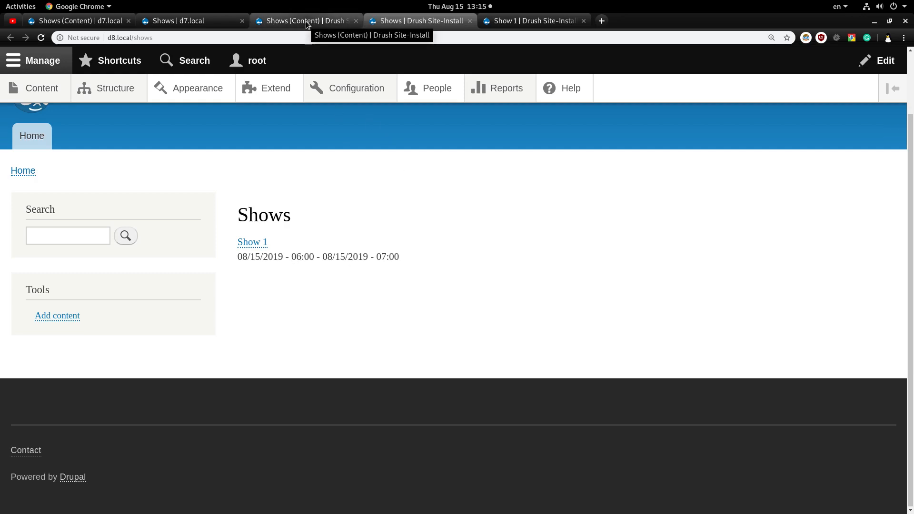
drag(237, 257, 316, 258)
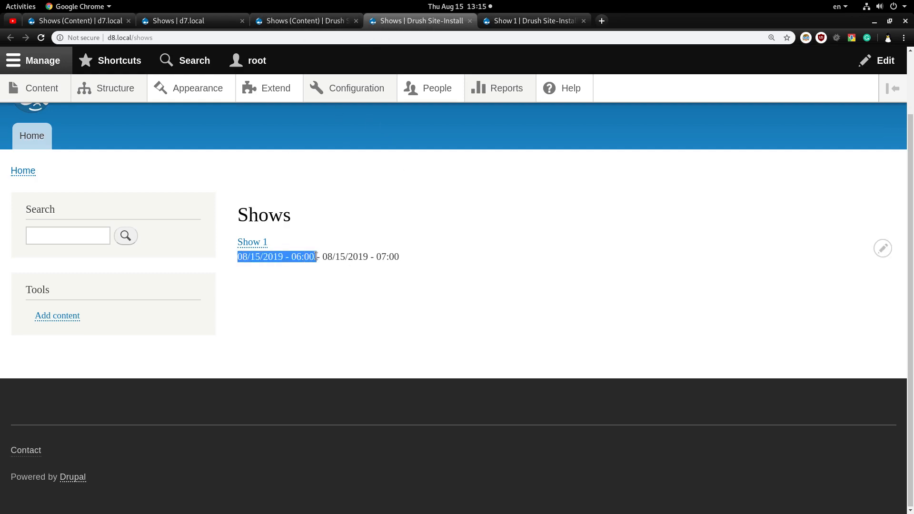
Turn on the custom text override in the Drupal 8 Shows view's Date field rewrite settings.
click(308, 19)
scroll(284, 308, down, 4)
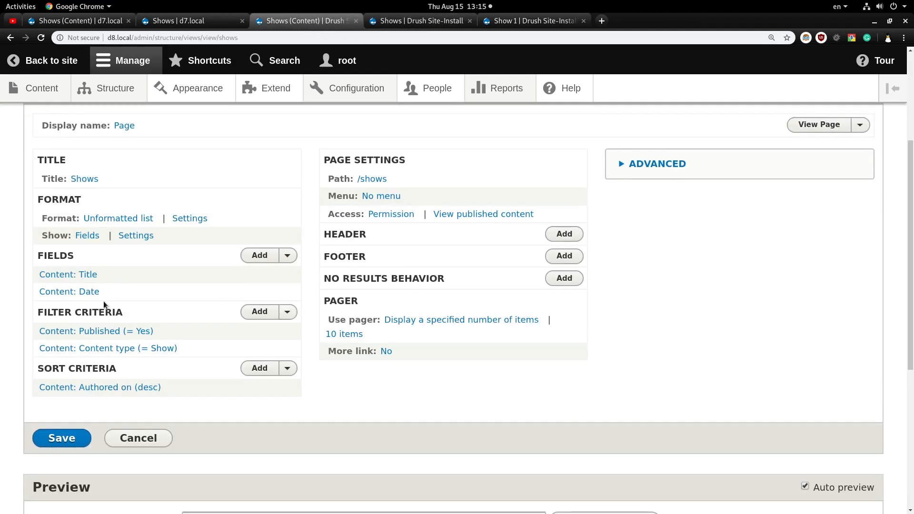
click(81, 293)
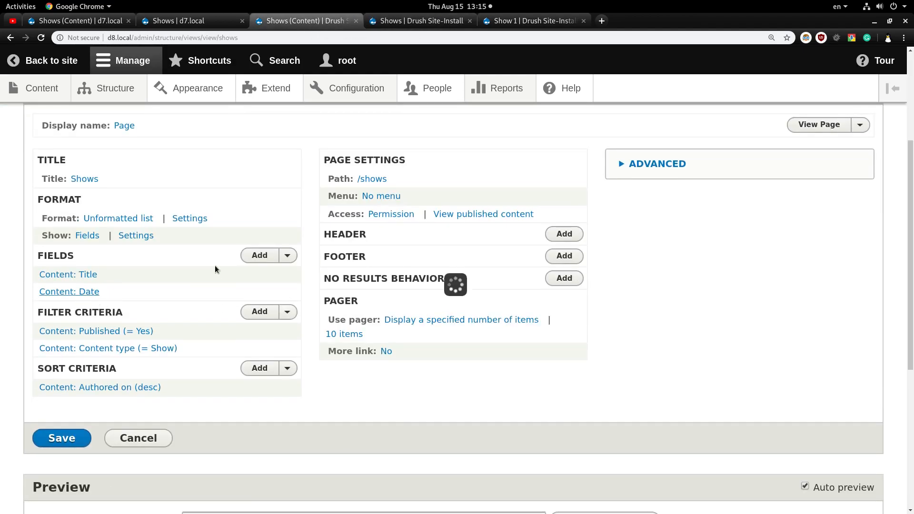
scroll(267, 214, down, 3)
scroll(267, 210, down, 2)
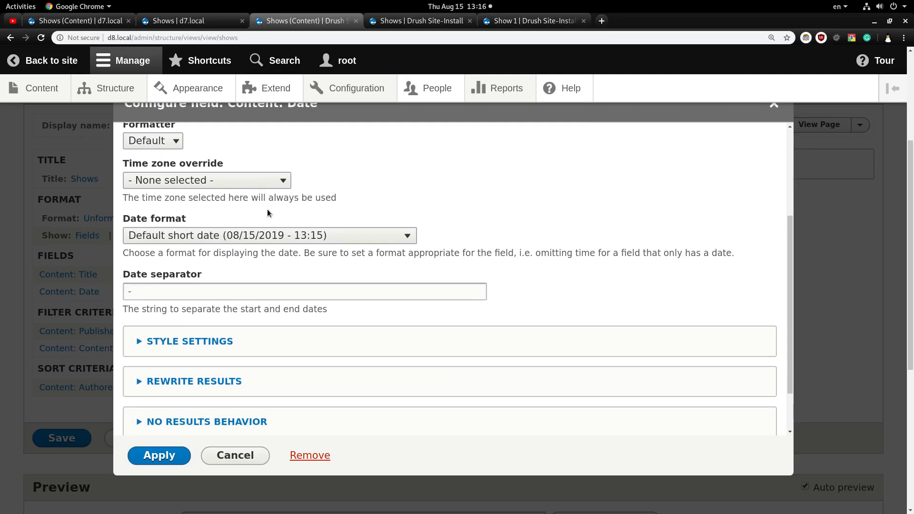
click(213, 357)
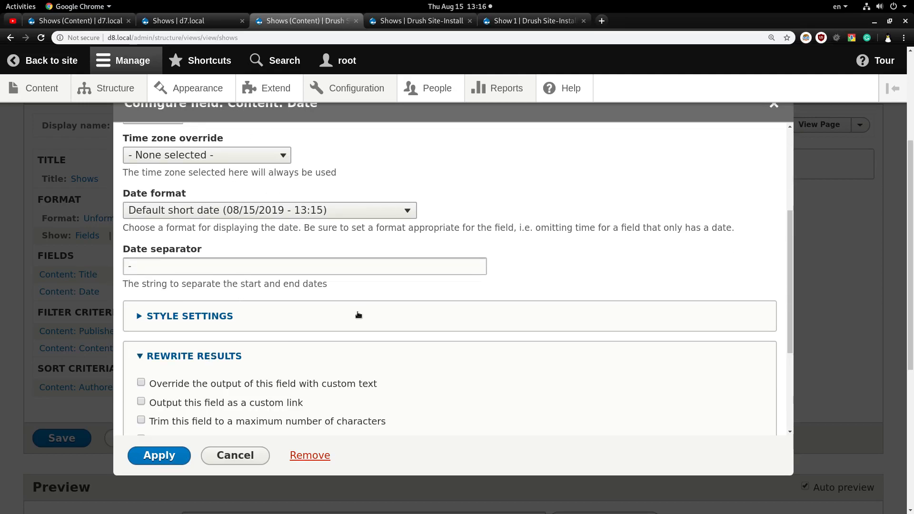
scroll(326, 320, down, 3)
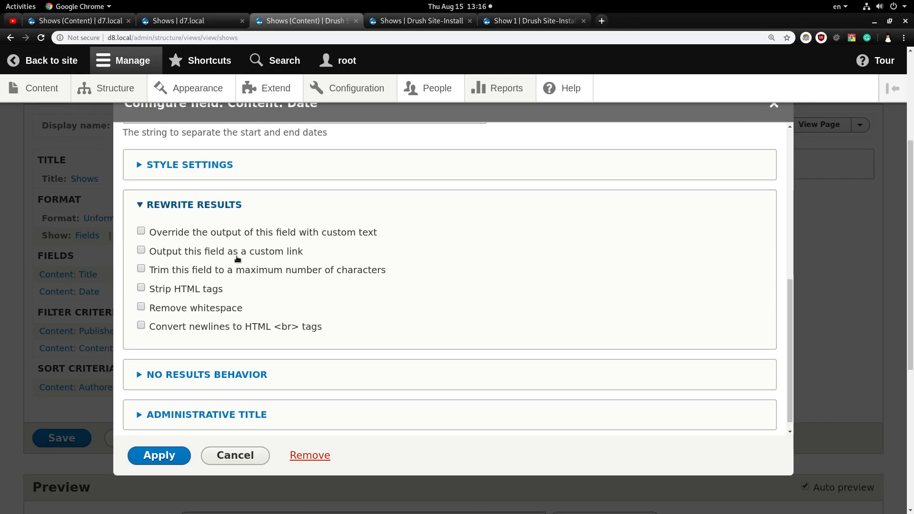
click(159, 233)
scroll(267, 249, down, 1)
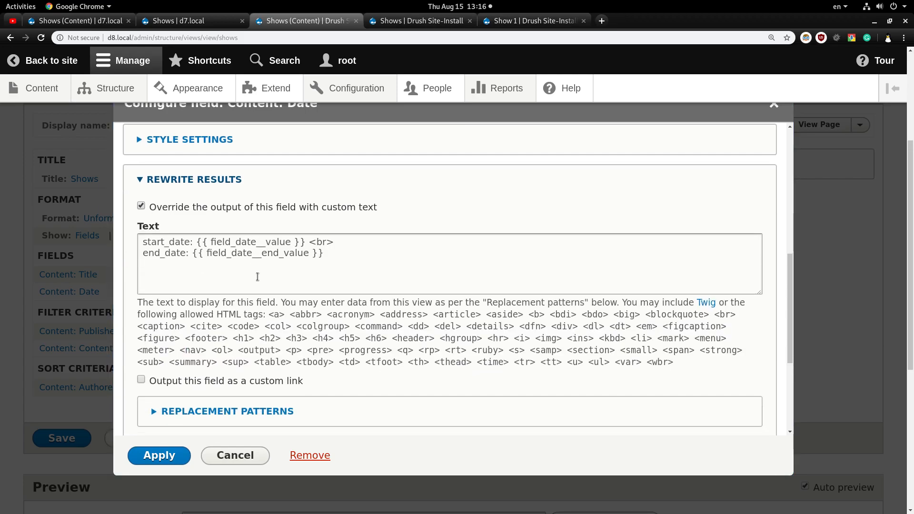
Examine the Date field's raw value and end_value replacement tokens, its date format settings and its rewrite text.
scroll(228, 372, down, 2)
click(259, 365)
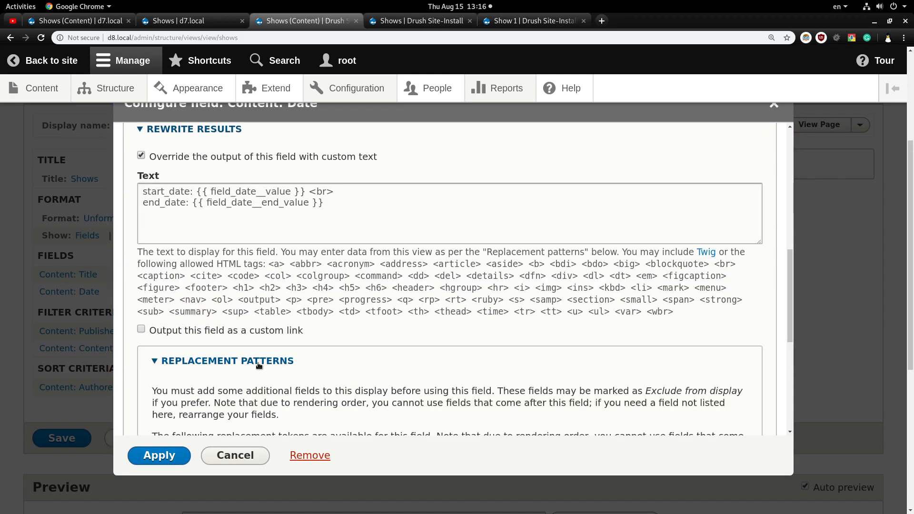
scroll(267, 377, down, 4)
click(343, 411)
drag(422, 412, 200, 398)
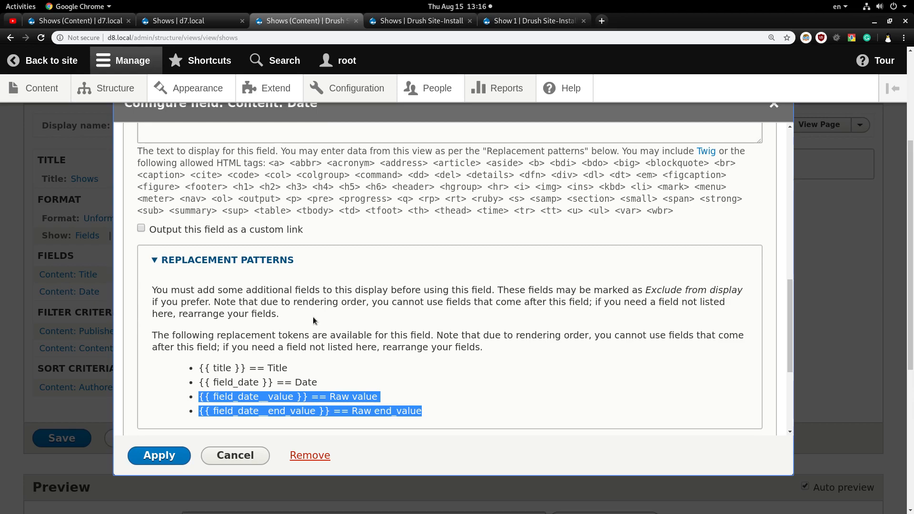
scroll(313, 316, up, 7)
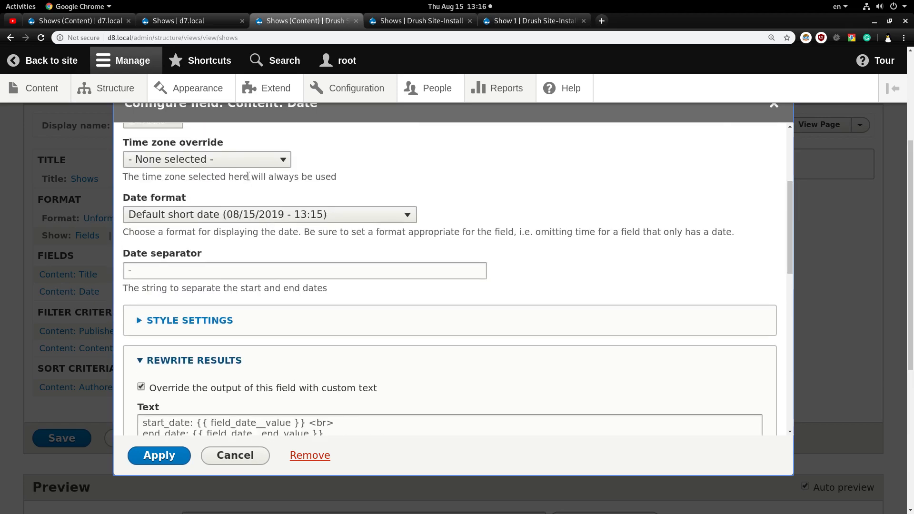
scroll(247, 176, up, 1)
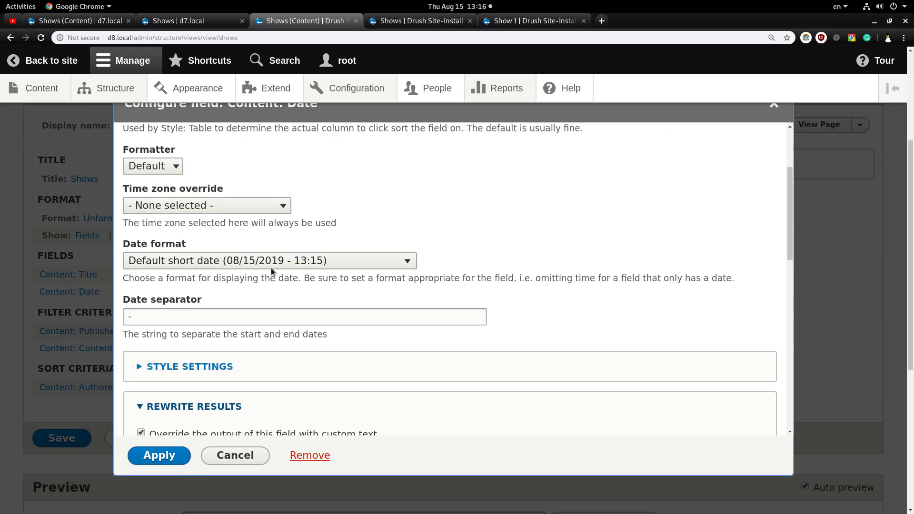
scroll(377, 269, down, 1)
scroll(378, 269, down, 5)
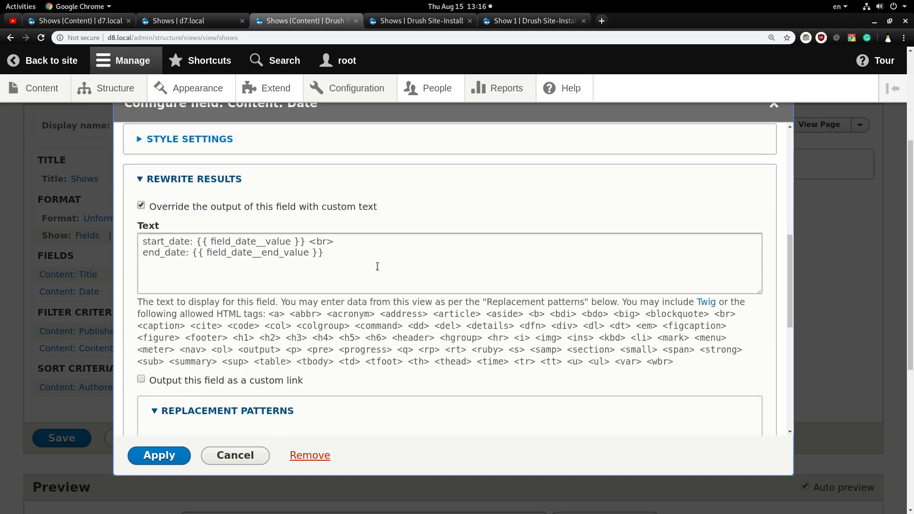
Copy the {{ field_date }} replacement token and make the rewrite text only "start_date: {{ field_date }}", removing the end_date line.
drag(200, 381, 272, 382)
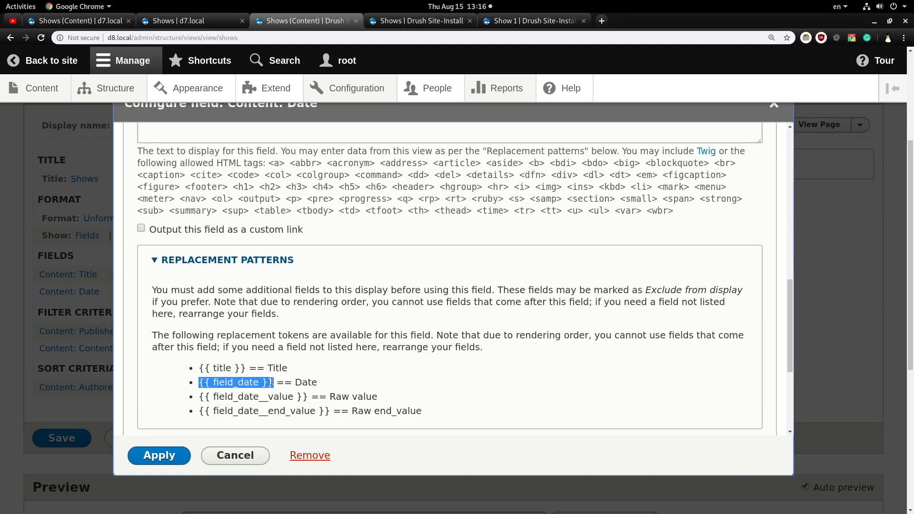
right_click(262, 385)
click(276, 391)
scroll(250, 275, up, 1)
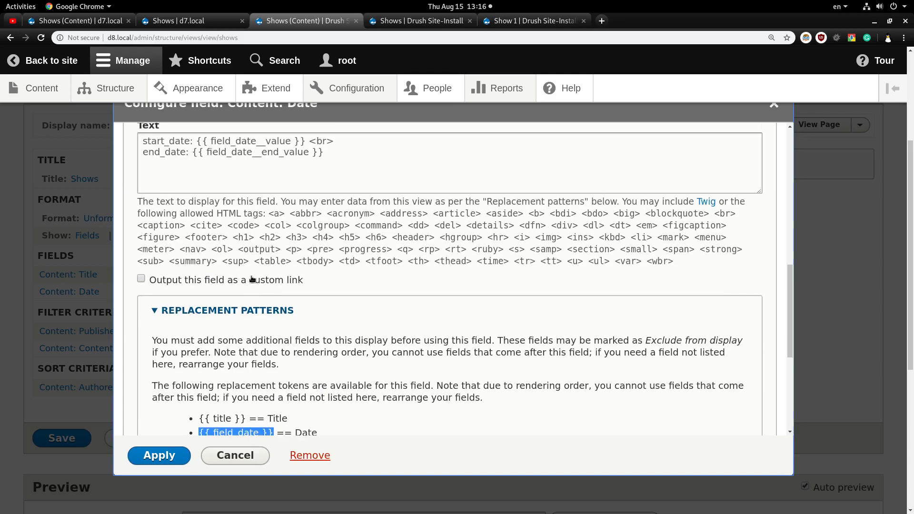
scroll(252, 278, up, 3)
click(197, 289)
key(shift+End)
key(ctrl+v)
key(Down)
key(shift+End)
key(BackSpace)
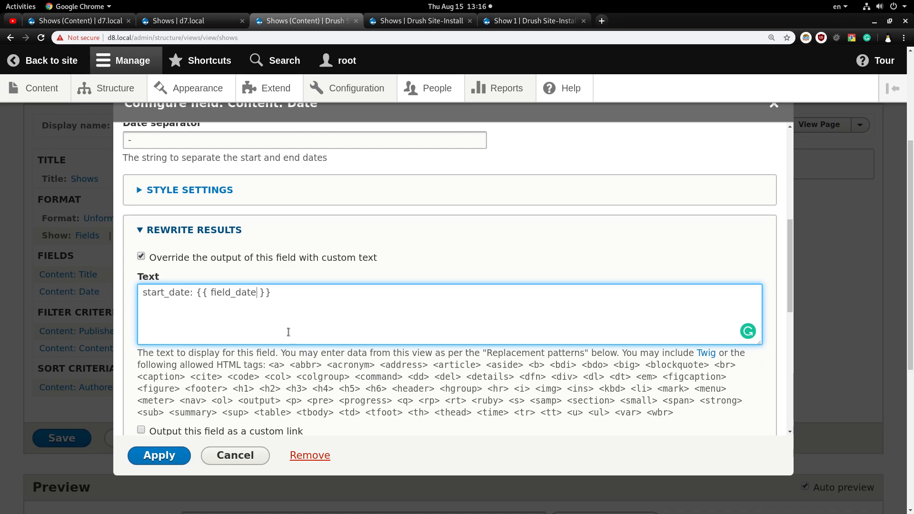
Extend the token in the rewrite text to {{ field_date | split(' - ')[0] }}.
text(|)
text(|)
text( spi)
key(BackSpace)
key(BackSpace)
text(plit)
text(())
text('')
text( -)
text({})
key(BackSpace)
key(BackSpace)
text([])
key(Left)
text(0)
Review the rewrite expression part by part: the field_date token, the split filter and the [0] index.
key(ctrl+plus)
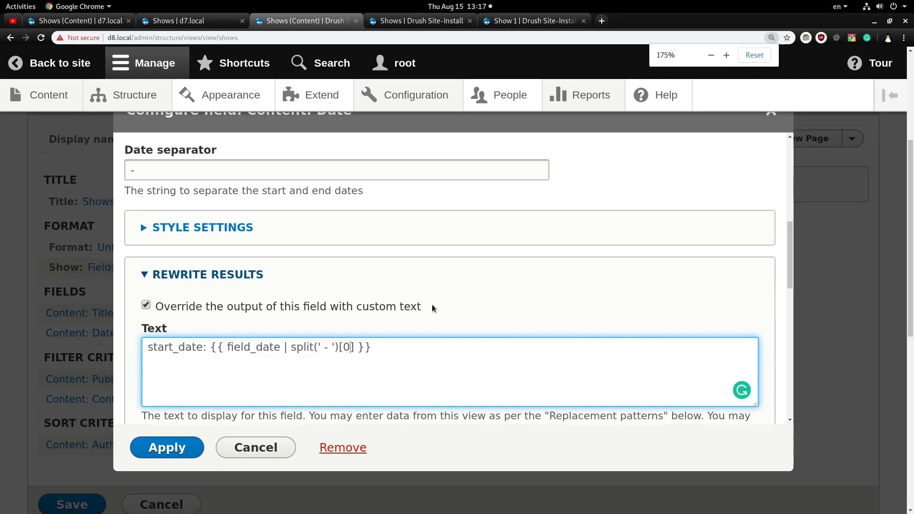
drag(228, 347, 280, 348)
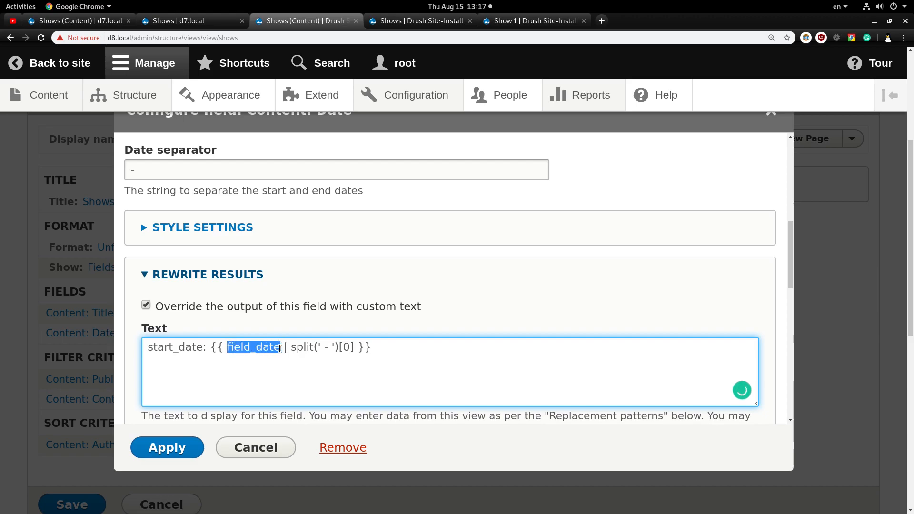
click(277, 360)
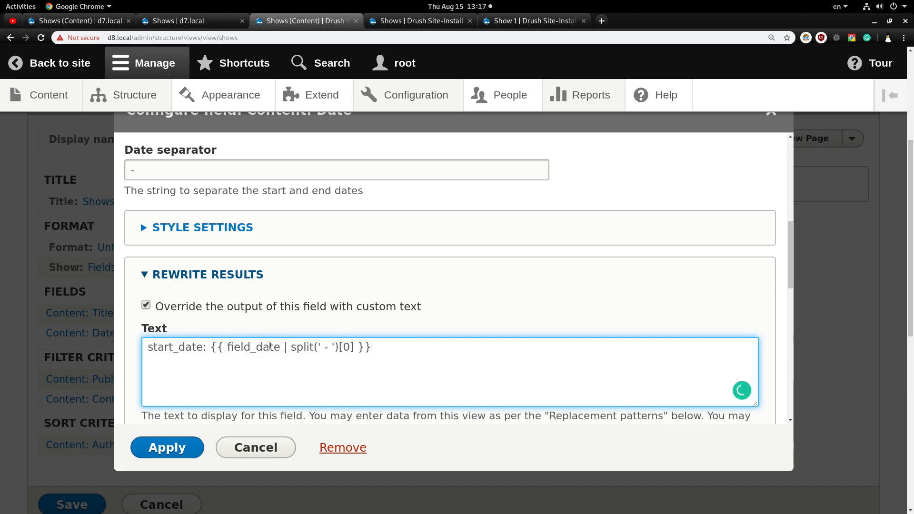
double_click(269, 346)
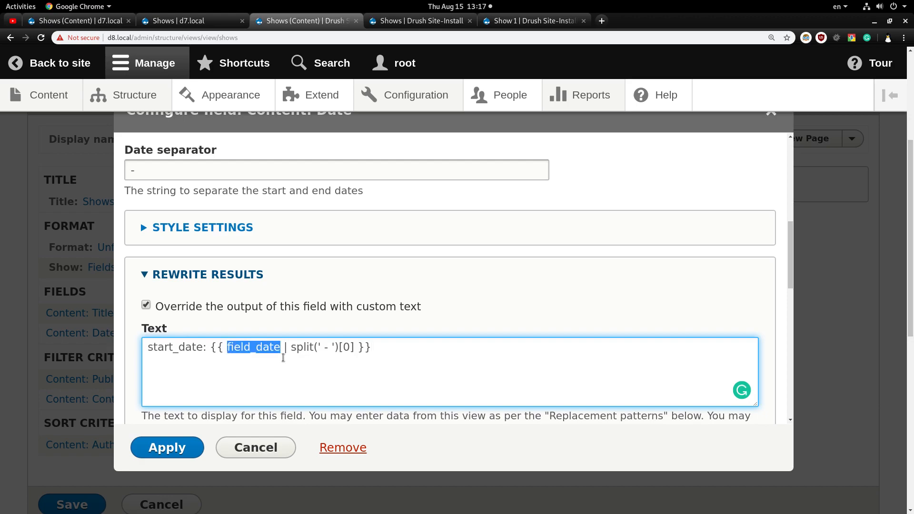
double_click(299, 348)
click(312, 369)
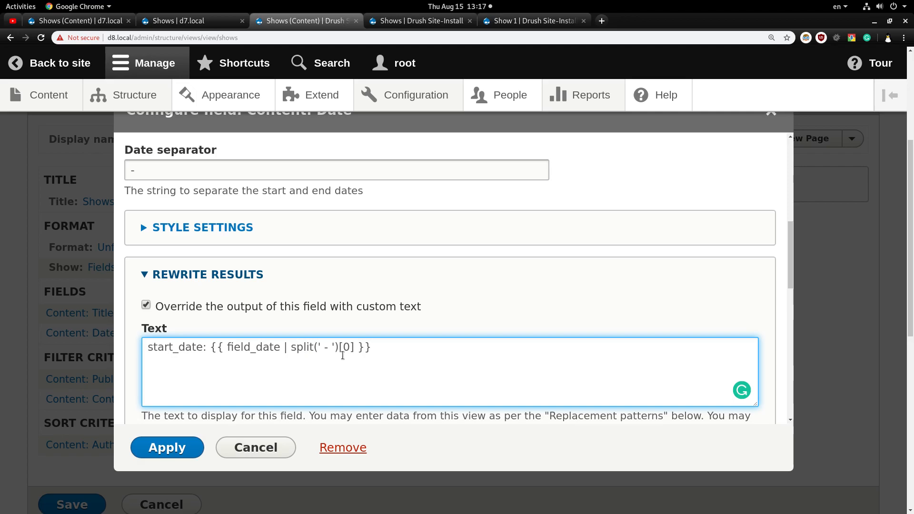
drag(339, 348, 355, 348)
scroll(355, 370, down, 3)
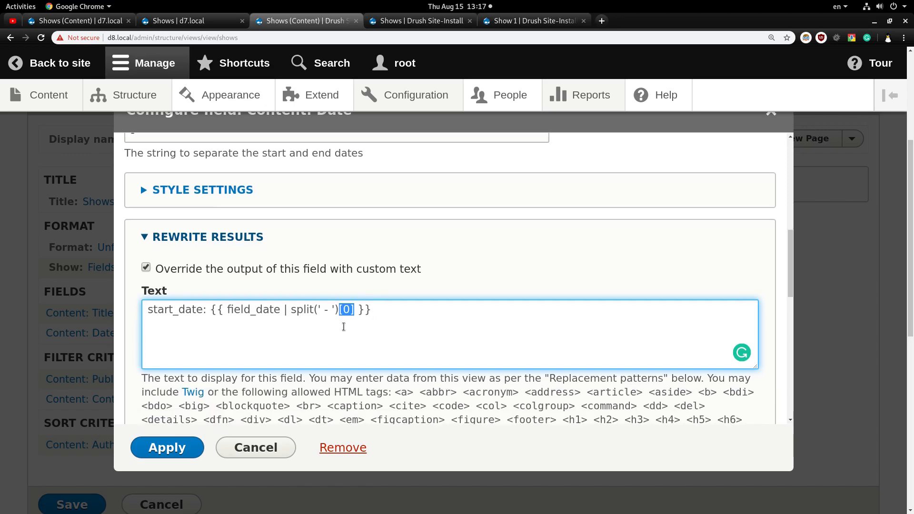
click(375, 276)
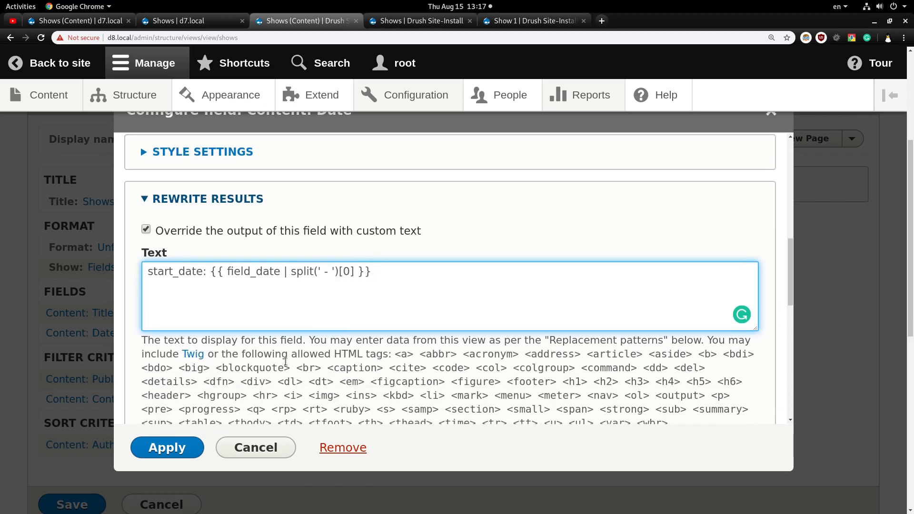
Apply the Date field's settings and save the Drupal 8 Shows view.
click(189, 446)
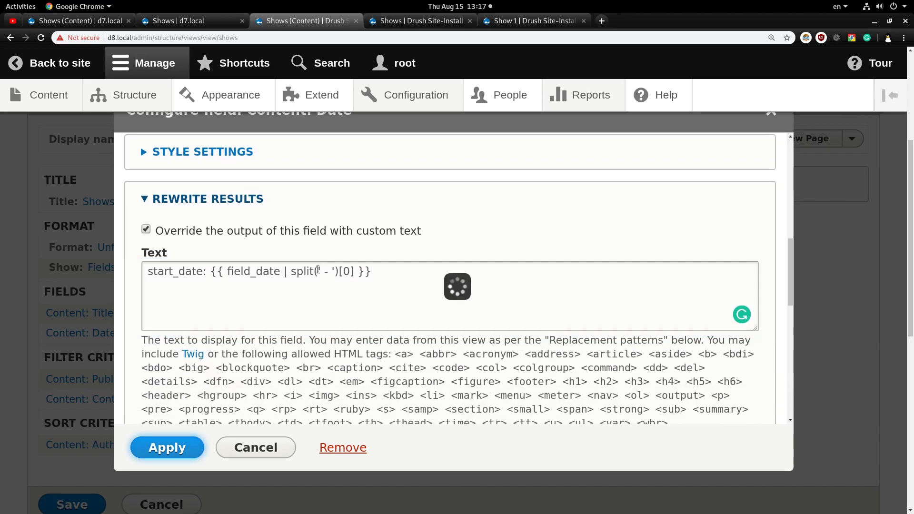
scroll(304, 270, down, 9)
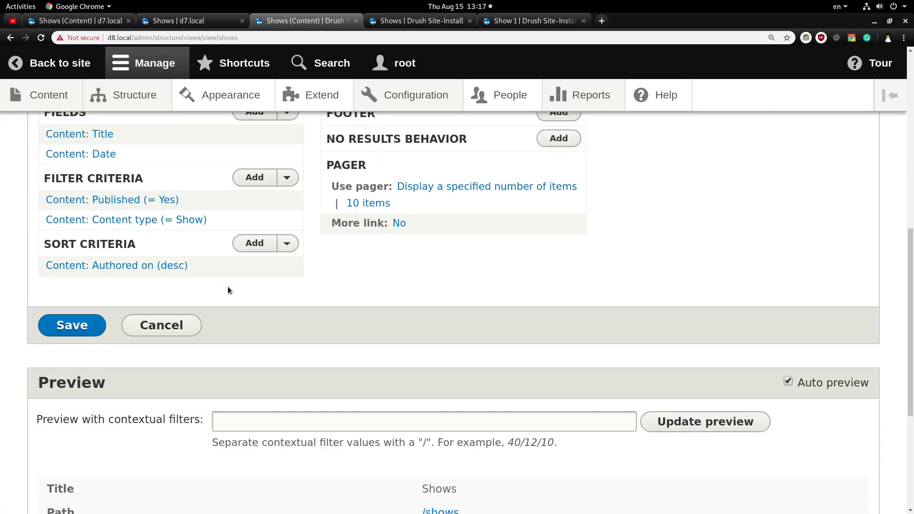
click(98, 280)
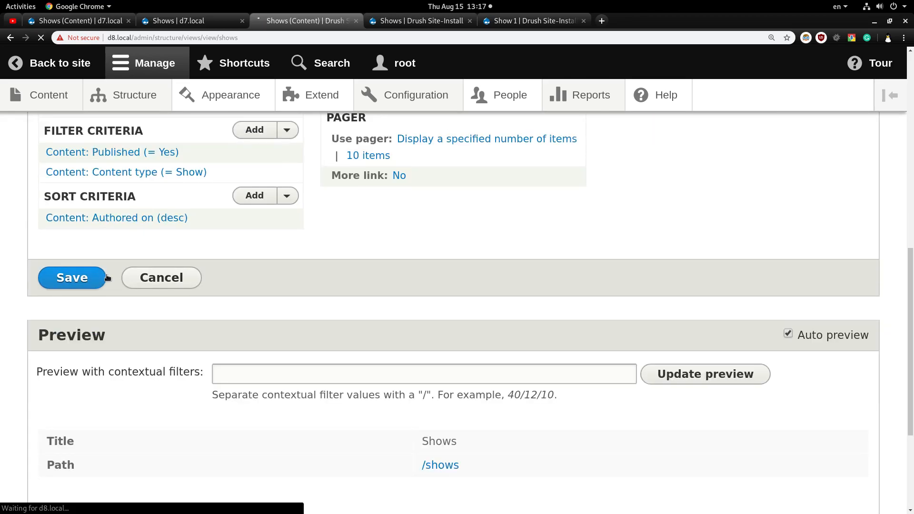
Reload the Drupal 8 Shows page and check how the split start date is output.
click(405, 22)
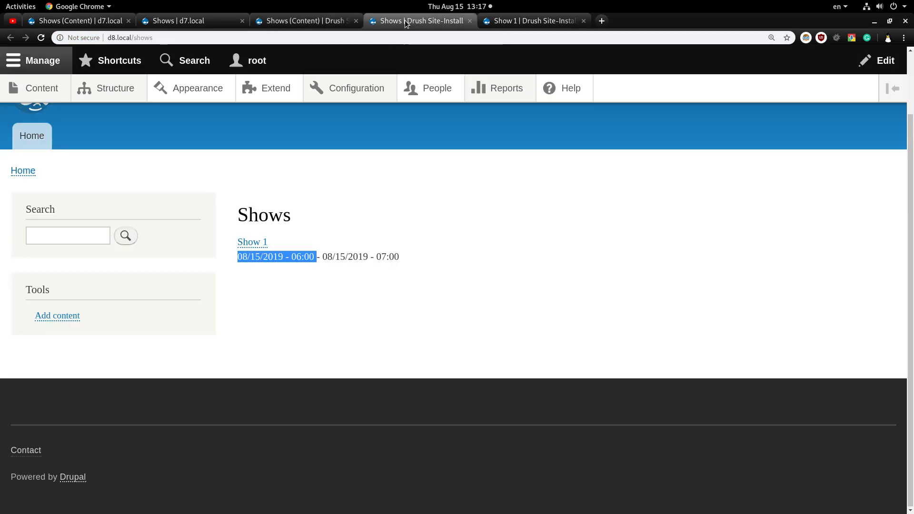
key(ctrl+plus)
click(435, 341)
key(F5)
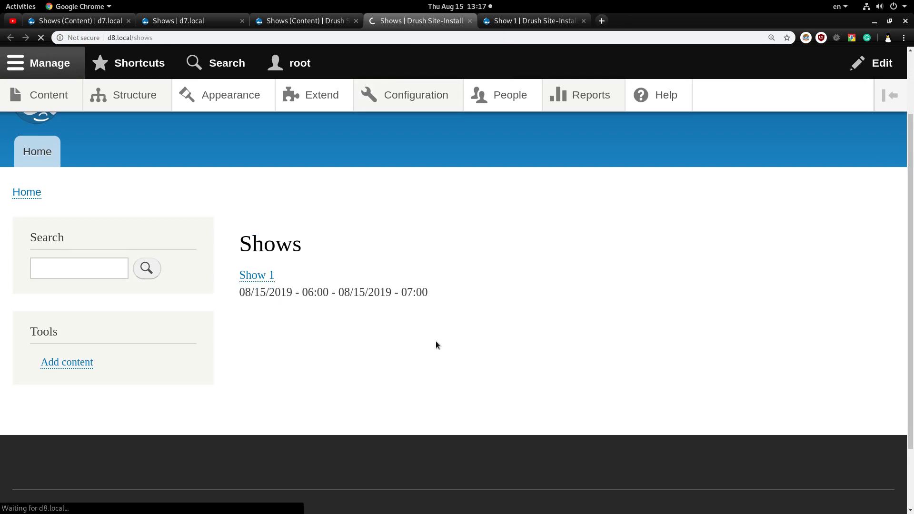
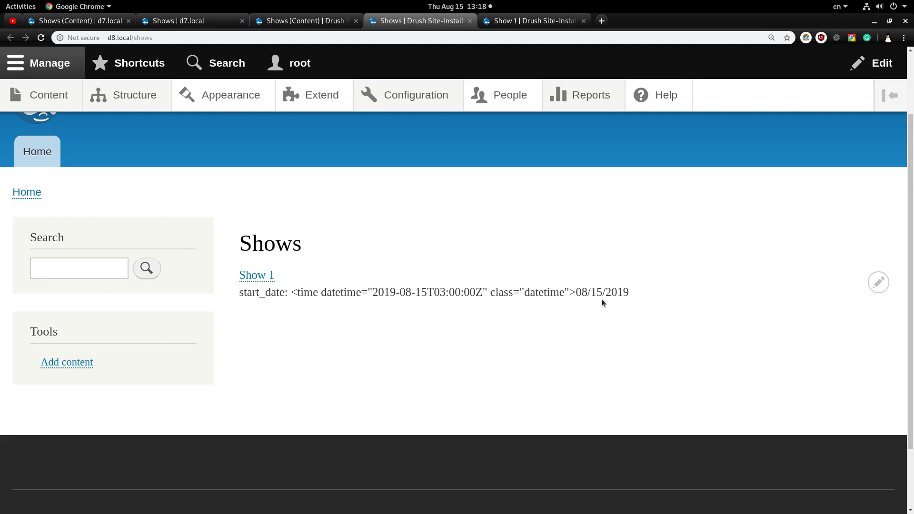
key(alt+Tab)
Inspect the Drupal 8 Date field's date format, date separator and rewrite text in the Shows view.
click(313, 20)
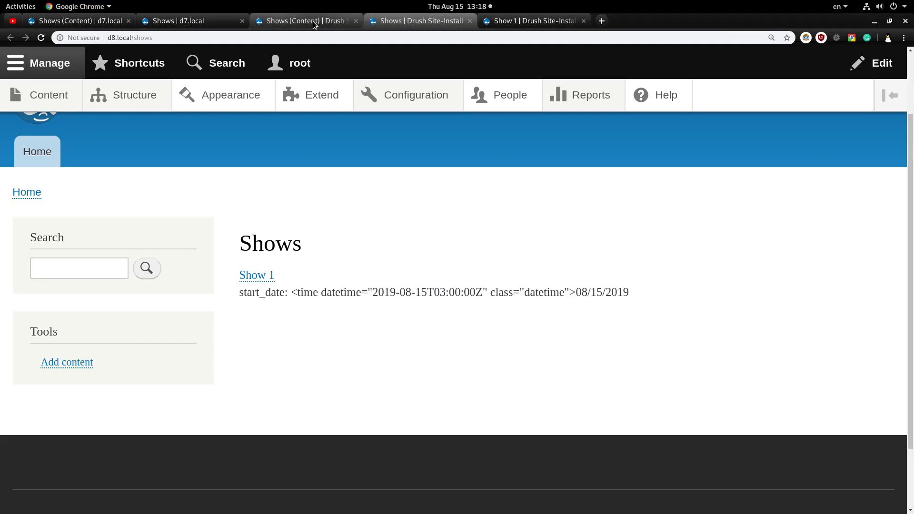
scroll(307, 346, down, 6)
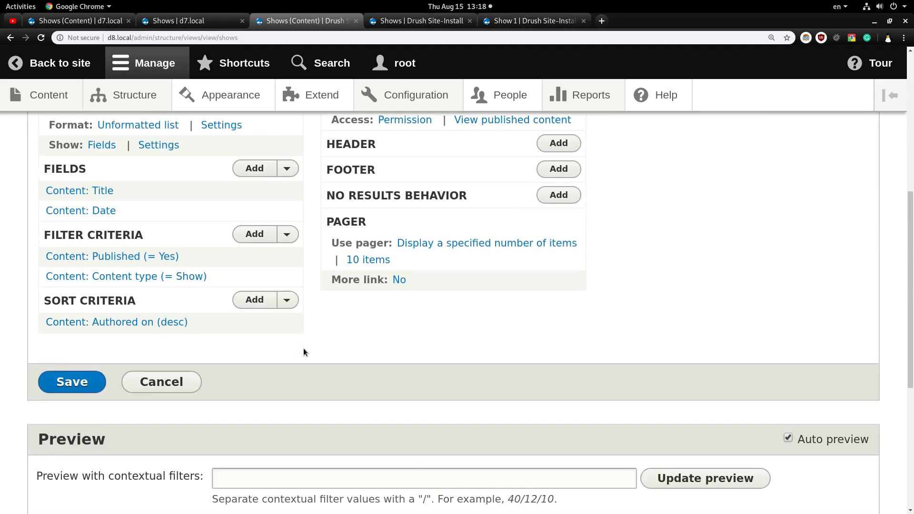
click(90, 210)
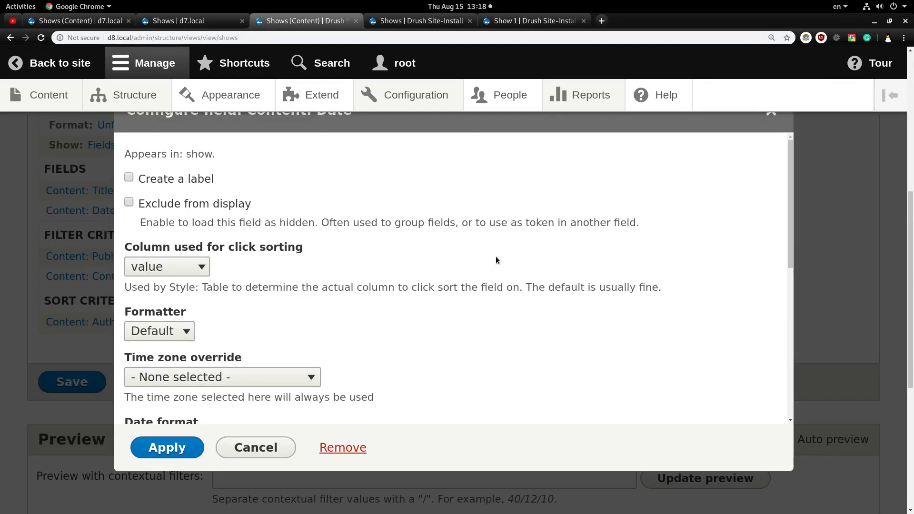
scroll(359, 331, down, 4)
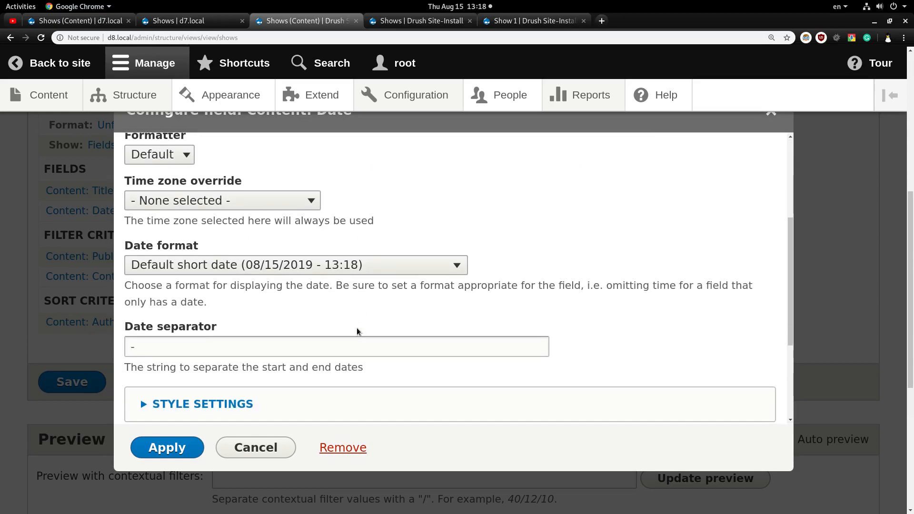
scroll(243, 311, down, 1)
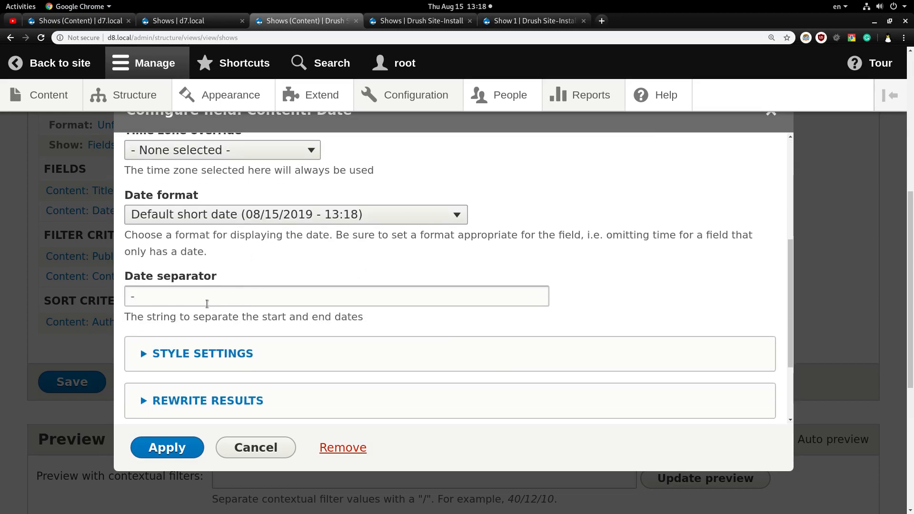
click(193, 296)
scroll(176, 312, down, 2)
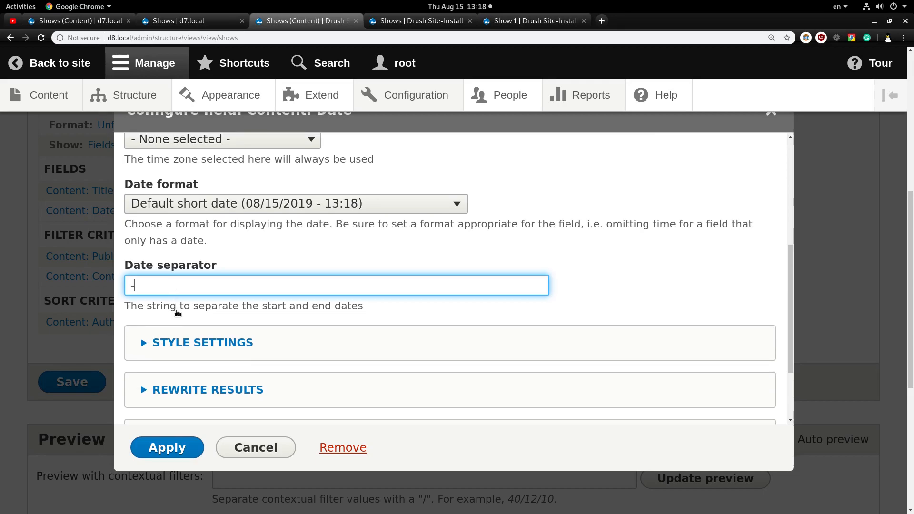
click(224, 323)
scroll(327, 323, down, 2)
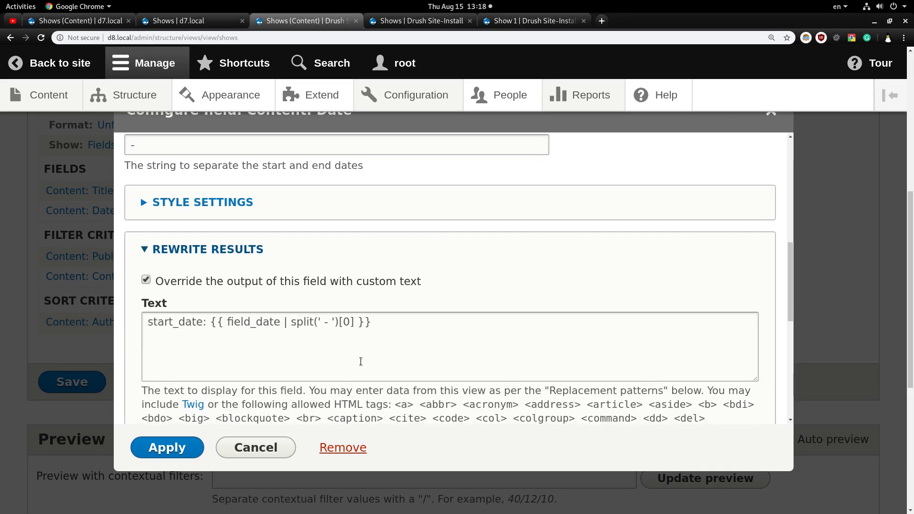
click(357, 367)
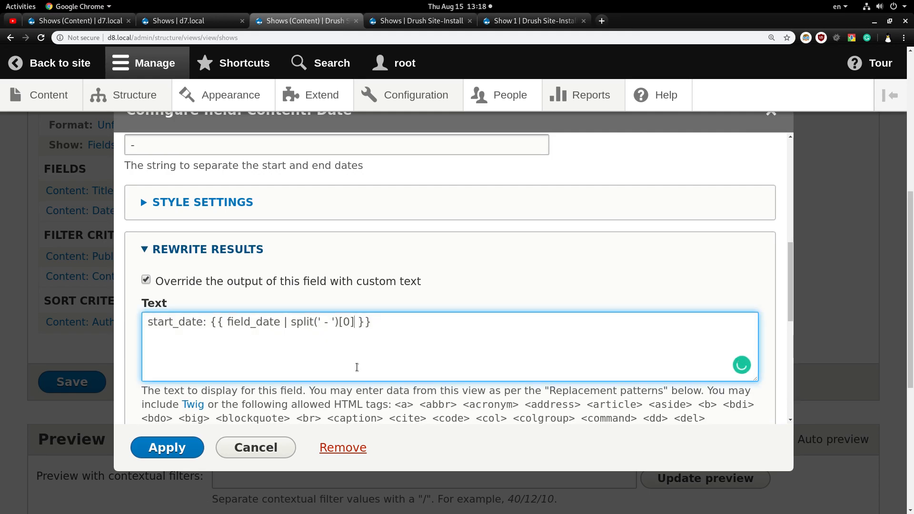
Enlarge the Drupal 8 Shows page and examine how start_date is output.
key(alt+Tab)
key(alt+Tab)
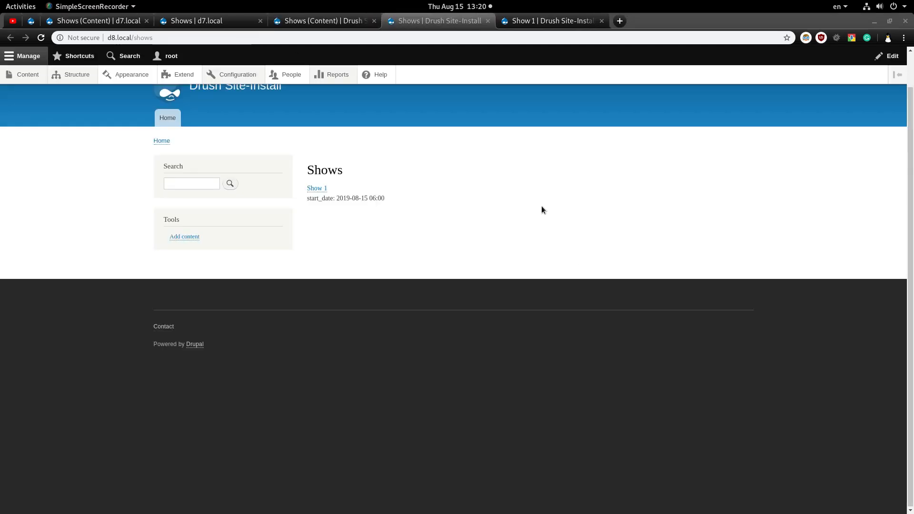
click(536, 200)
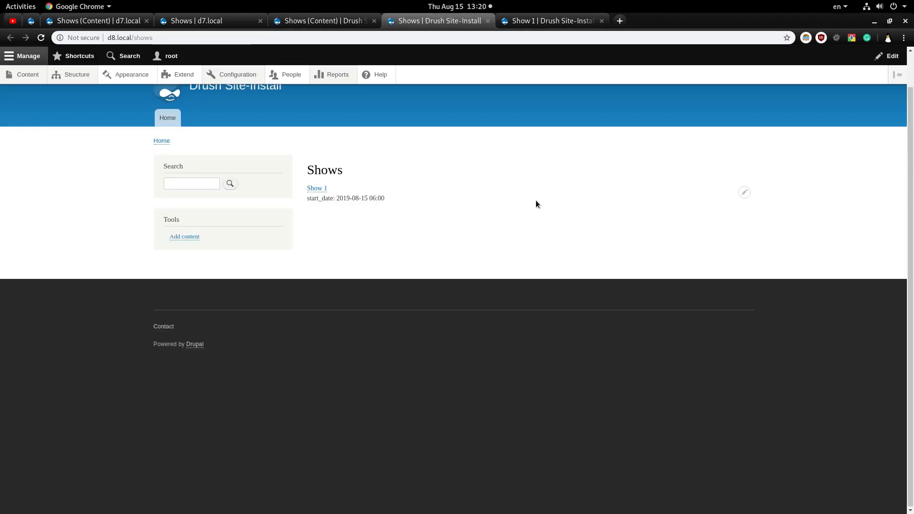
key(ctrl+plus)
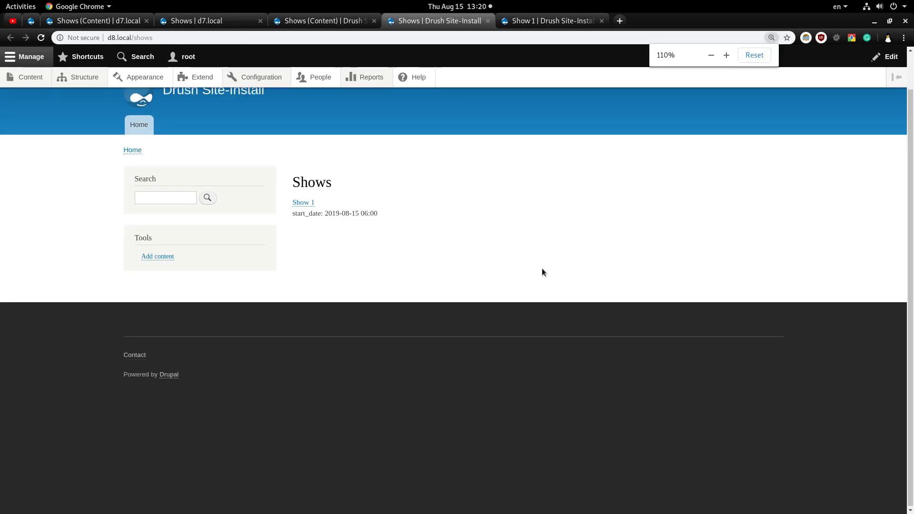
key(ctrl+plus)
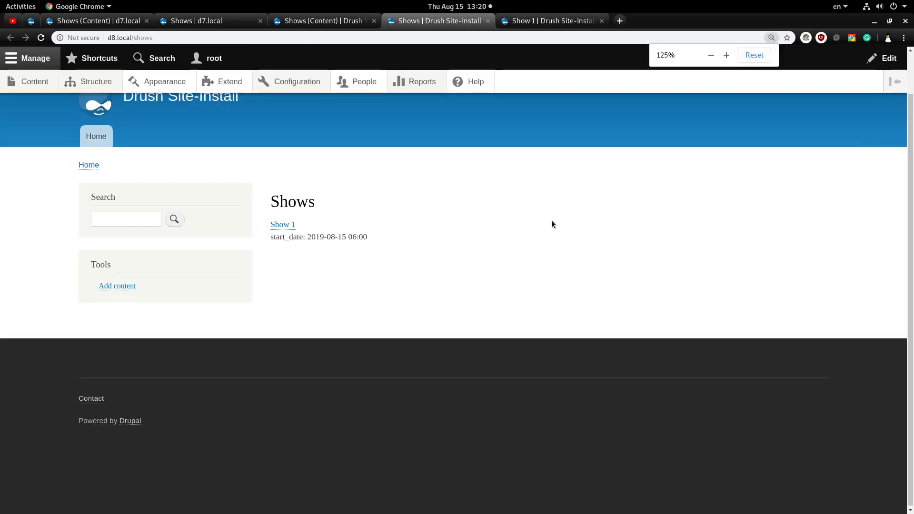
click(337, 21)
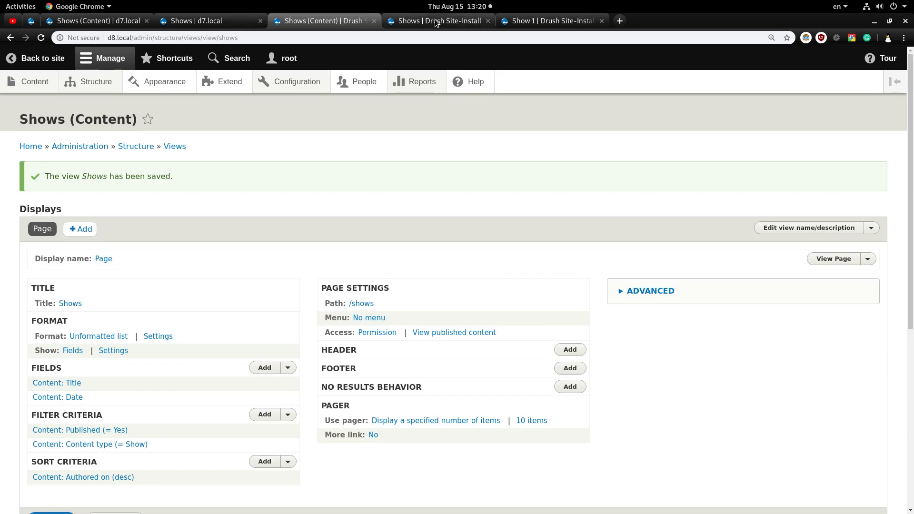
click(436, 22)
Set the Date field's formatter to Default and save the Drupal 8 Shows view.
click(335, 22)
scroll(181, 292, down, 1)
click(71, 346)
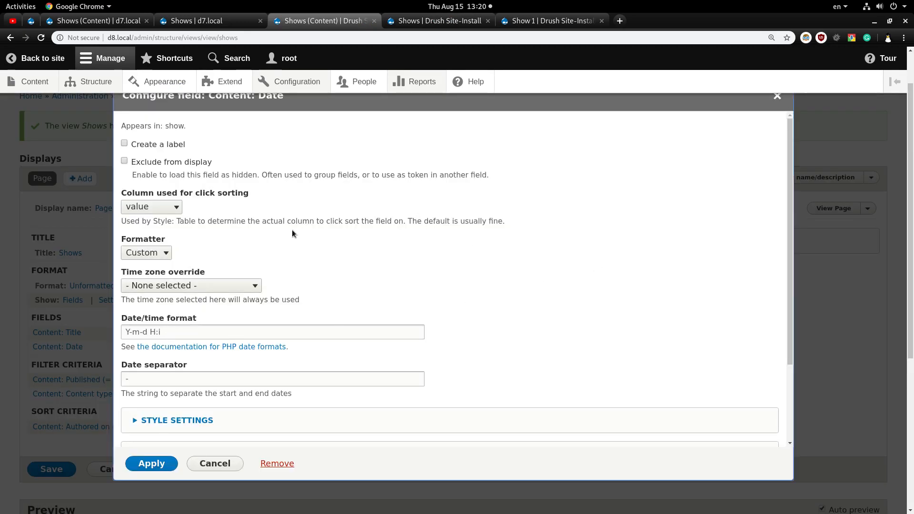
click(152, 253)
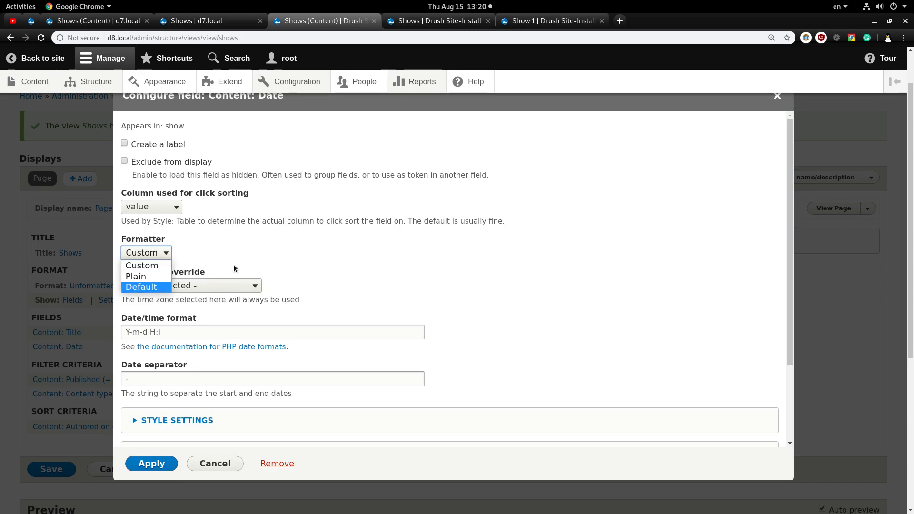
click(138, 287)
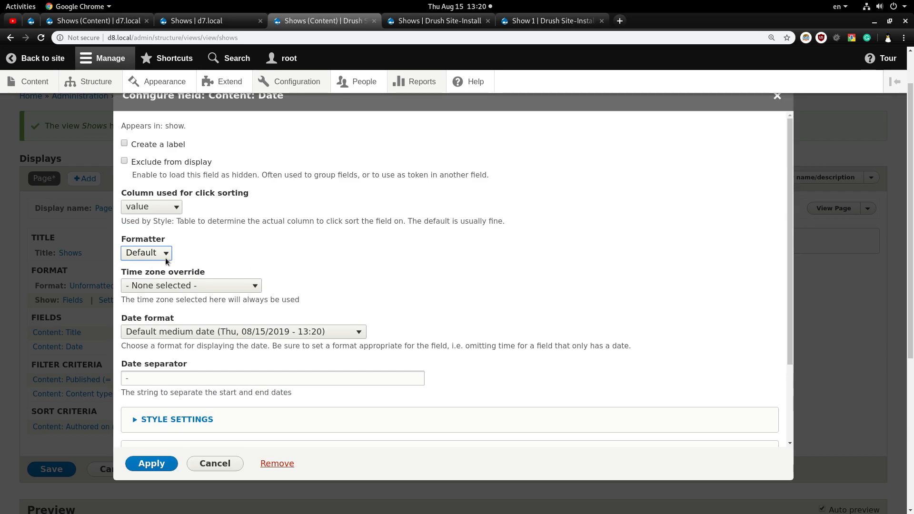
click(152, 464)
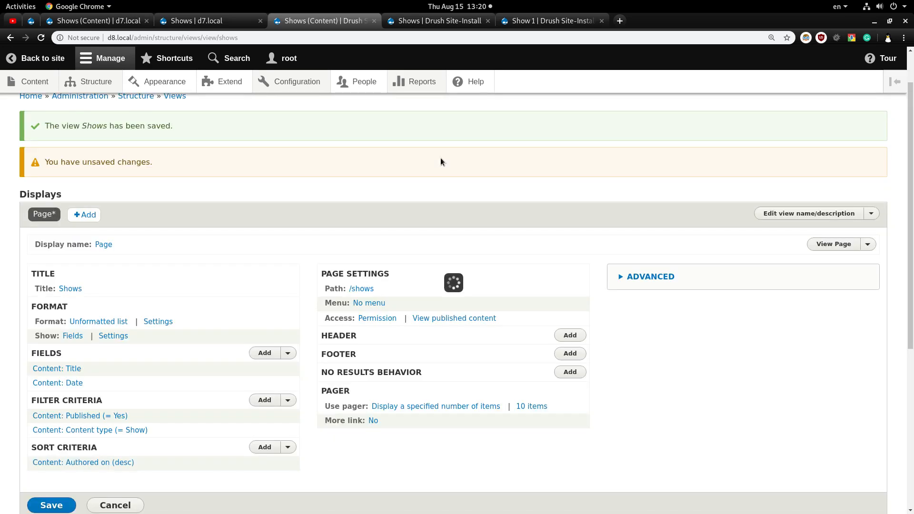
scroll(102, 444, down, 1)
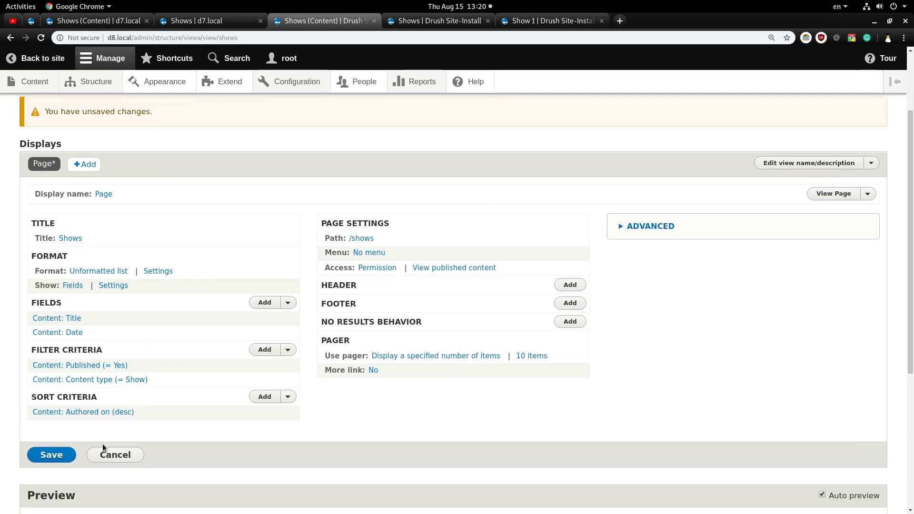
click(51, 455)
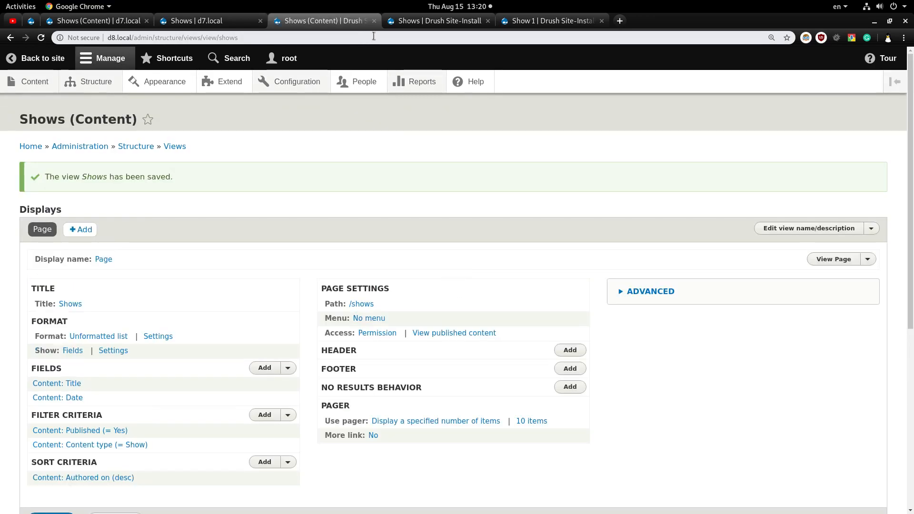
Reload the Drupal 8 Shows page and inspect the start_date output produced with the Default formatter.
click(432, 21)
key(ctrl+plus)
key(ctrl+r)
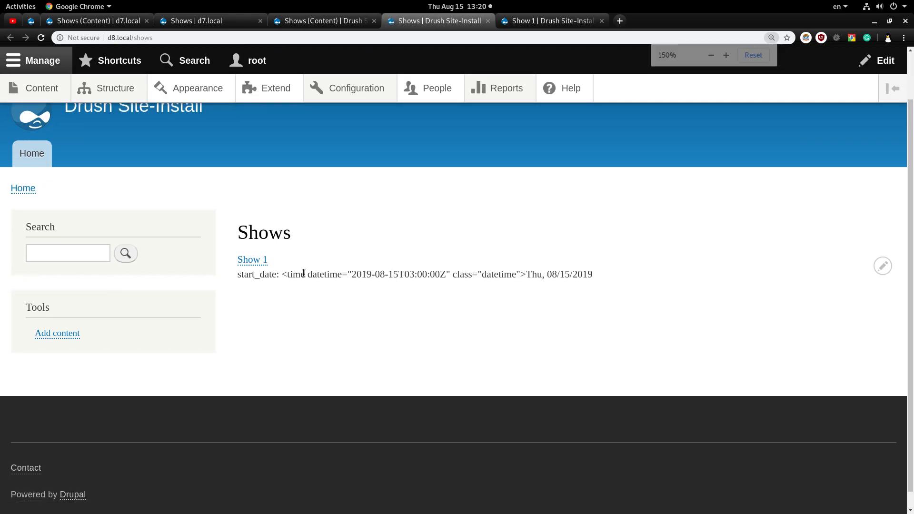
triple_click(303, 274)
click(304, 274)
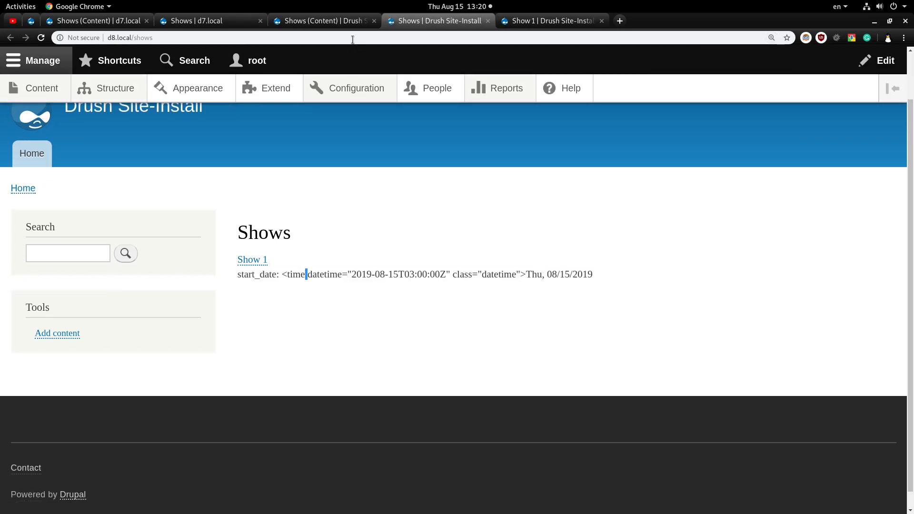
Set the Drupal 8 Date field's formatter to Custom with the date/time format Y-m-d H:i.
click(335, 21)
scroll(177, 301, down, 3)
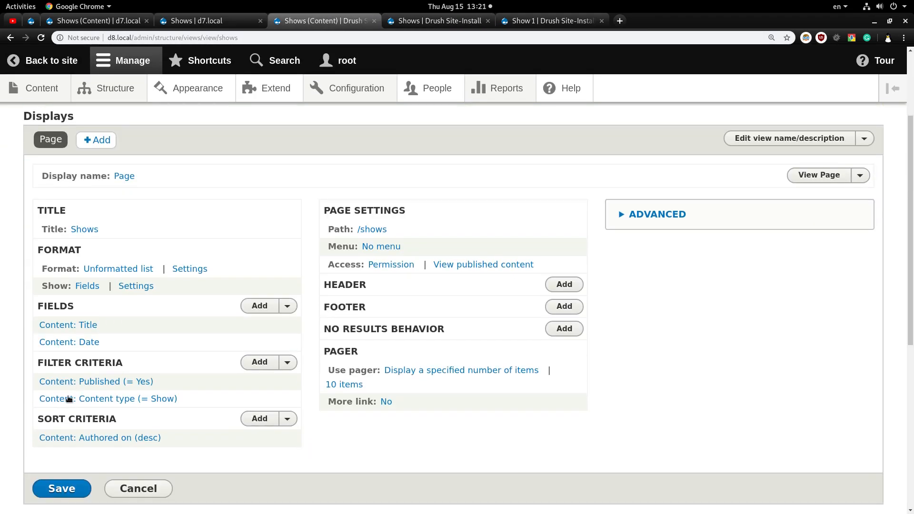
click(81, 348)
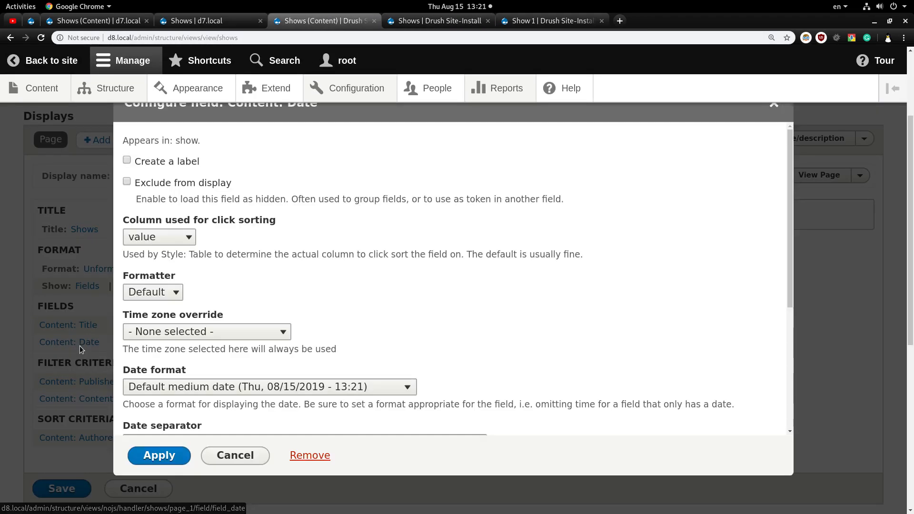
click(152, 291)
click(159, 308)
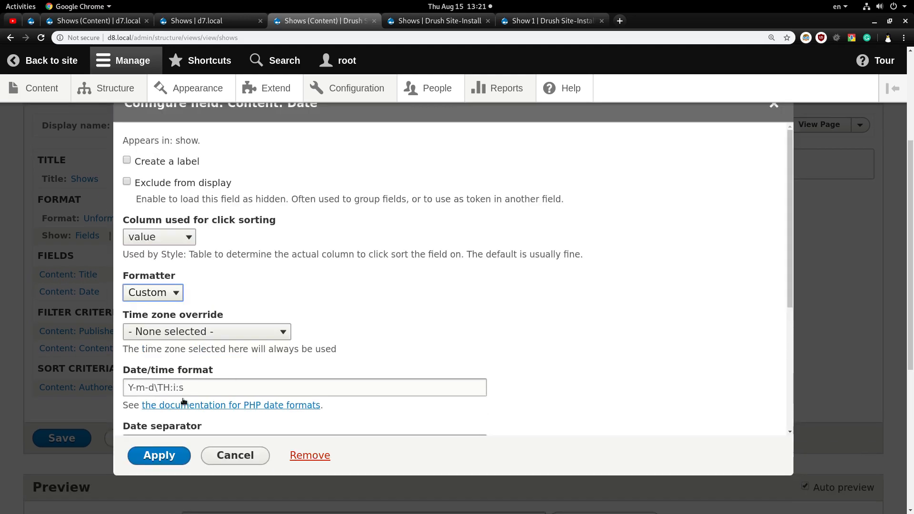
click(205, 389)
key(ctrl+a)
text(Y-m-d H:i)
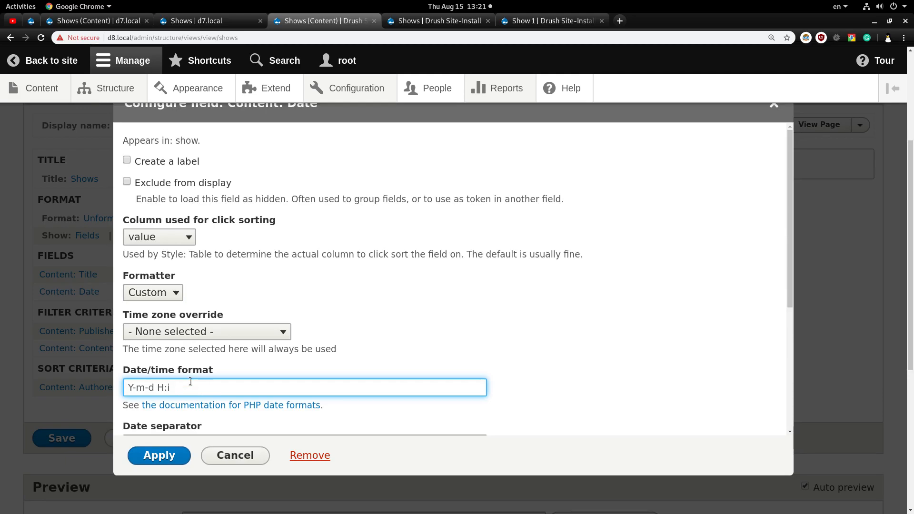
Check the field_date token in the rewrite text, apply the Date field's settings and save the Shows view.
scroll(189, 381, down, 5)
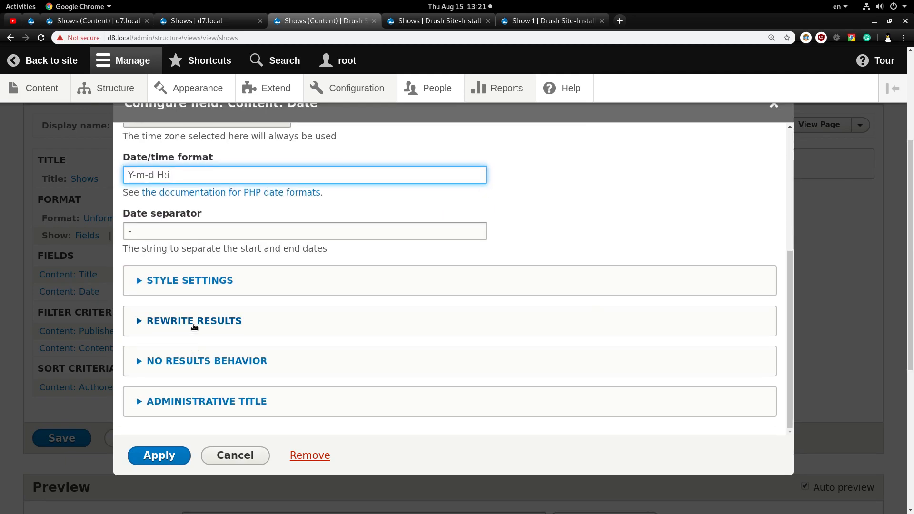
click(194, 322)
scroll(193, 329, down, 2)
double_click(242, 333)
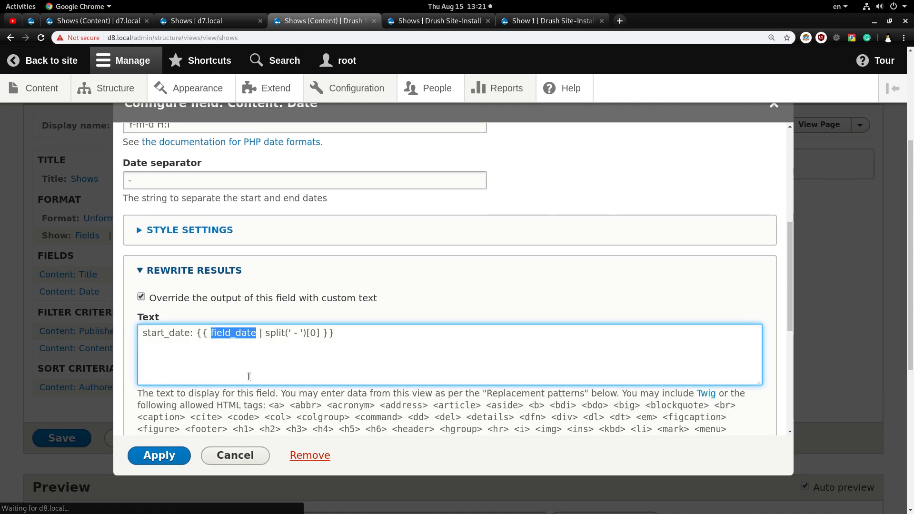
click(166, 458)
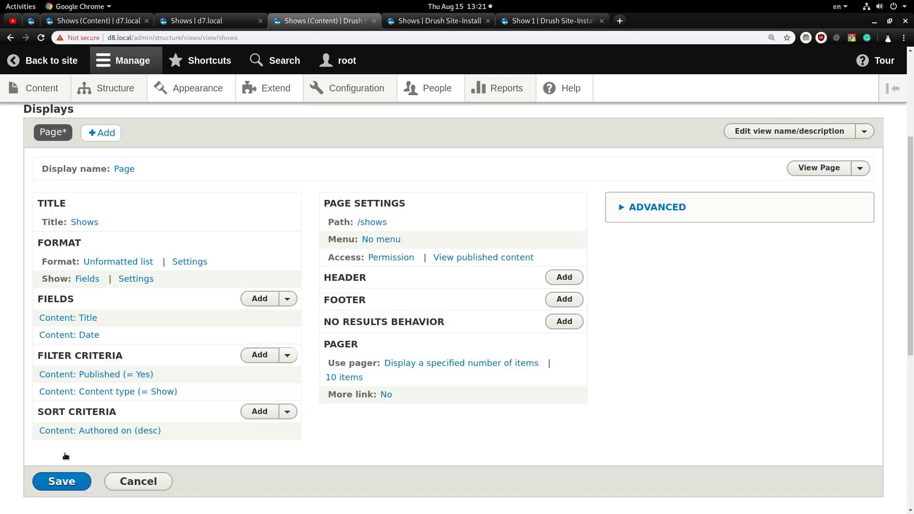
click(63, 481)
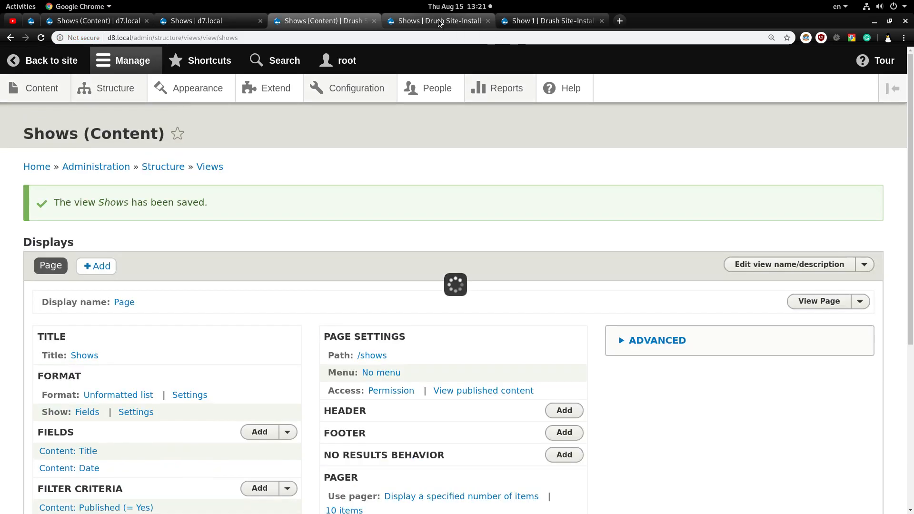
Reload and enlarge the Drupal 8 Shows page to check the start_date output with the Custom formatter.
click(438, 21)
key(ctrl+r)
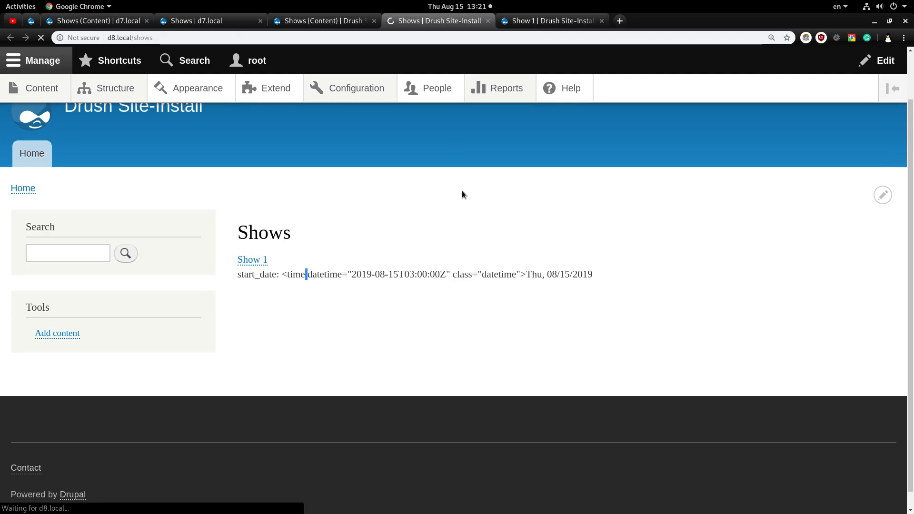
key(ctrl+plus)
key(ctrl+plus)
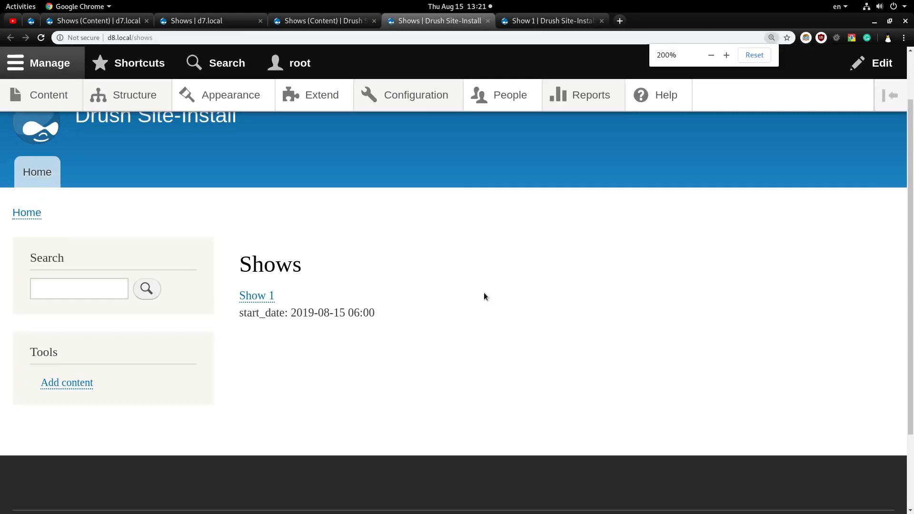
key(ctrl+minus)
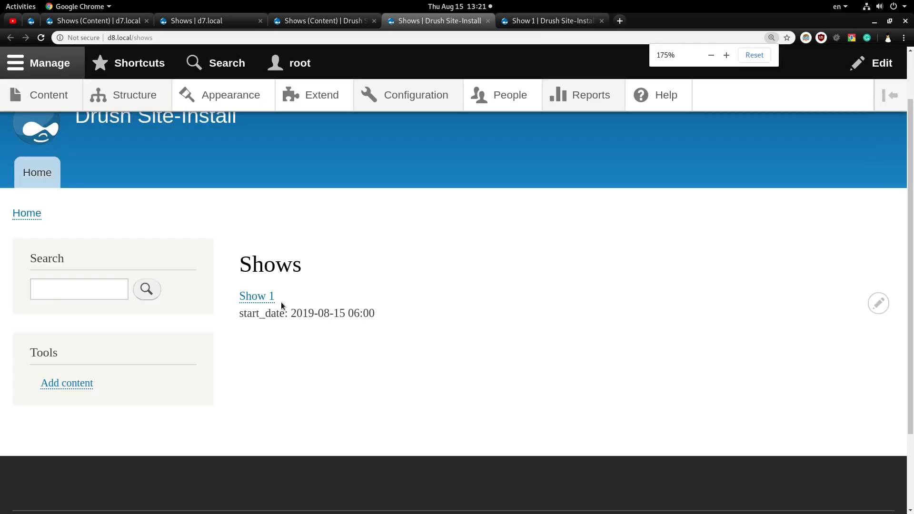
triple_click(314, 311)
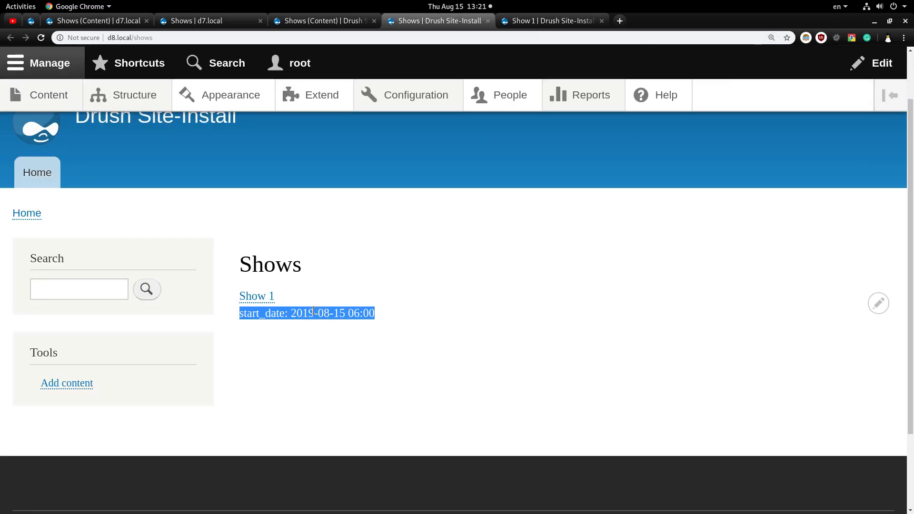
click(314, 311)
Open the Date field's settings in the Drupal 8 Shows view and expand its rewrite results and replacement patterns.
click(324, 21)
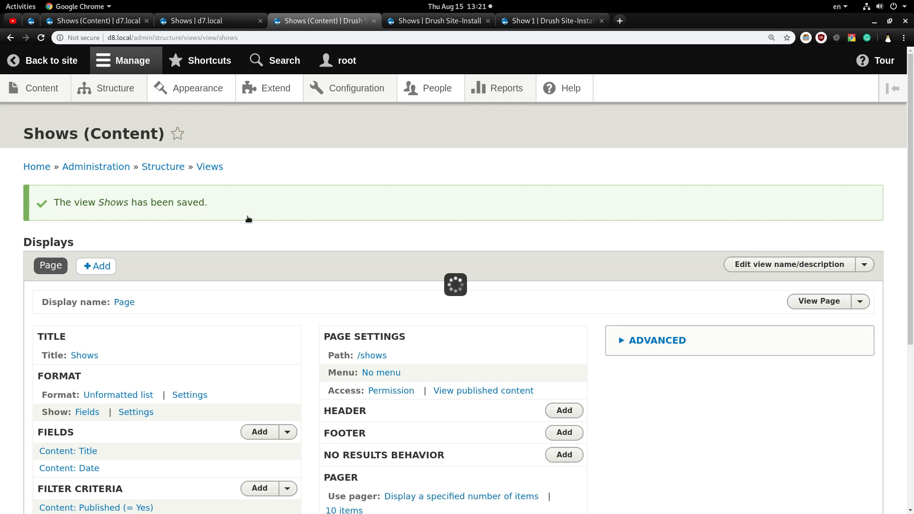
scroll(248, 355, down, 5)
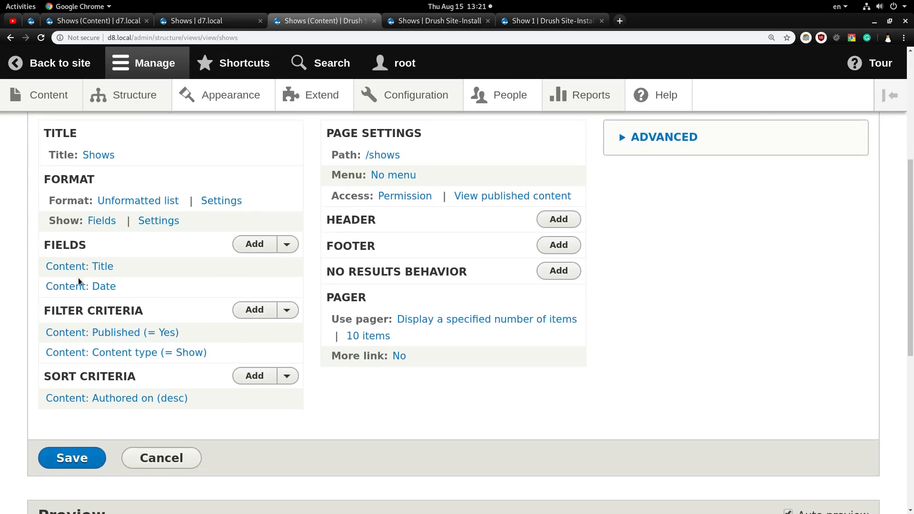
click(79, 288)
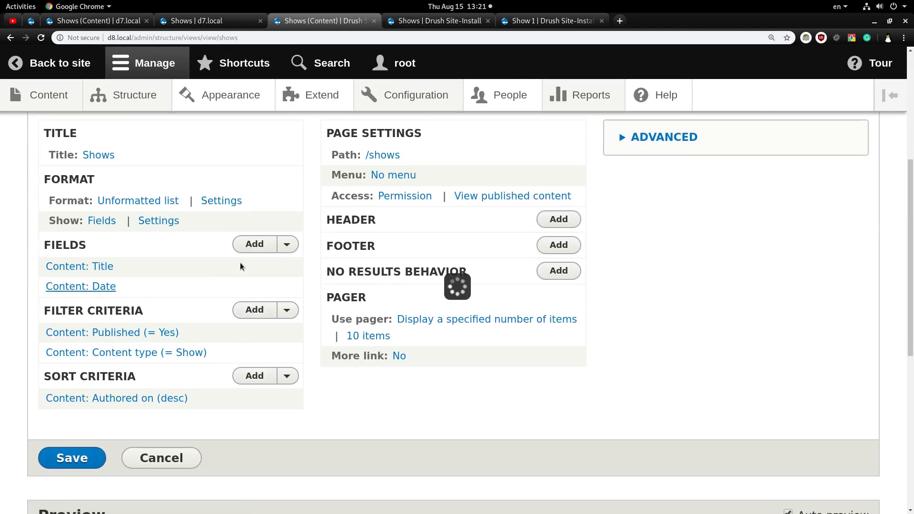
scroll(428, 275, down, 1)
key(ctrl+minus)
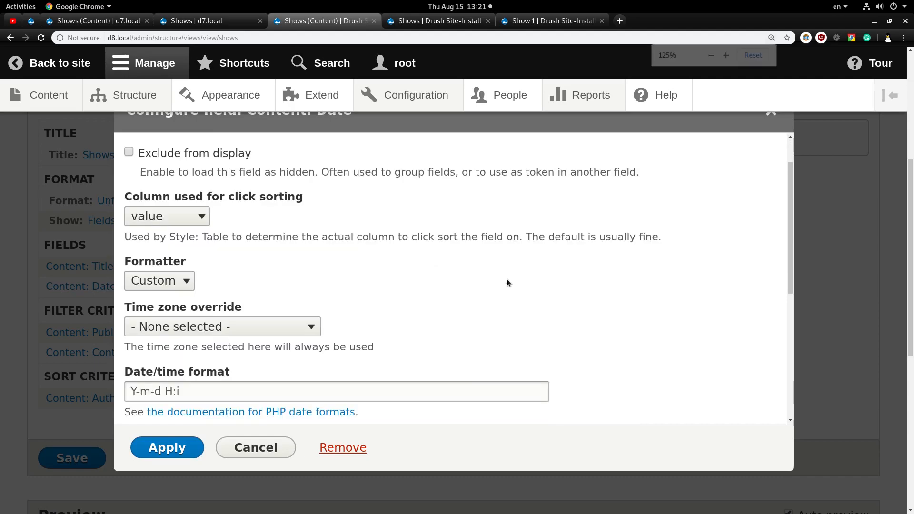
key(ctrl+minus)
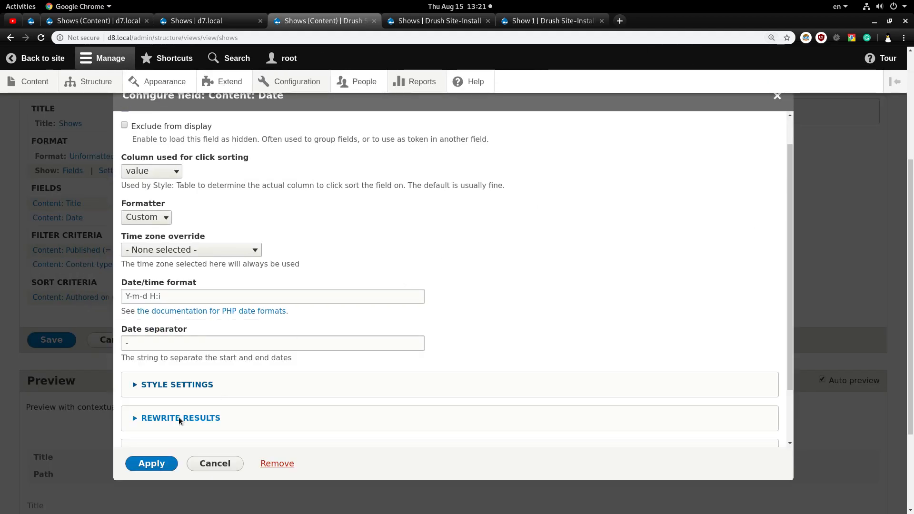
click(180, 418)
scroll(320, 361, down, 4)
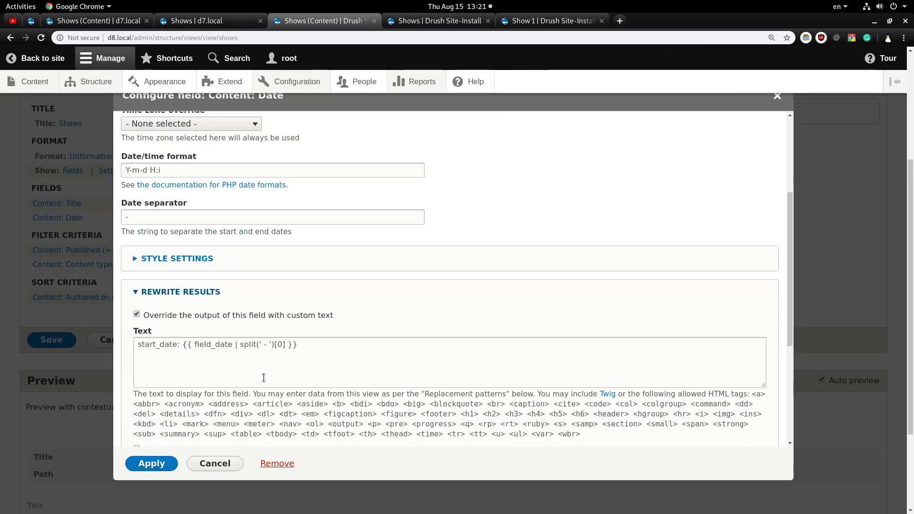
click(192, 408)
scroll(193, 401, down, 2)
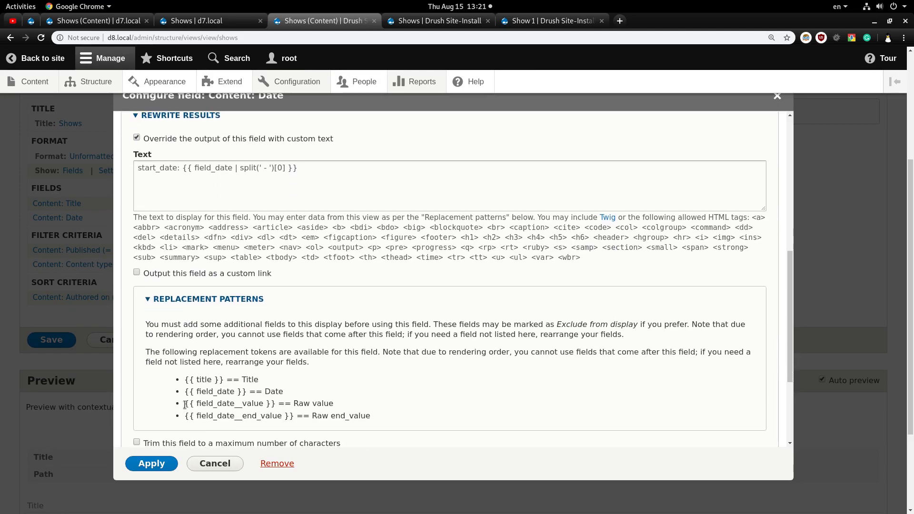
Append <br> and a second line "raw value: {{ field_date__value }}" to the Date field's rewrite text, apply it and save the view.
drag(185, 405, 277, 404)
right_click(258, 404)
click(274, 412)
scroll(166, 260, up, 2)
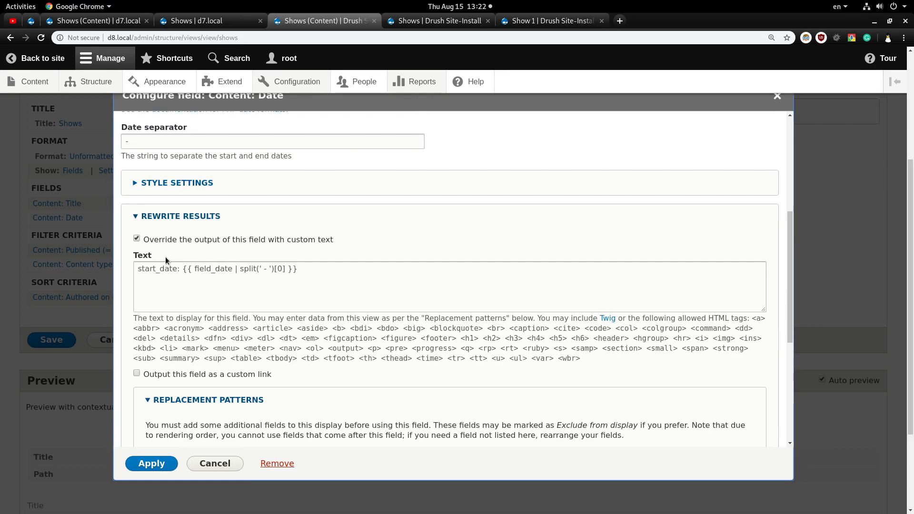
click(305, 266)
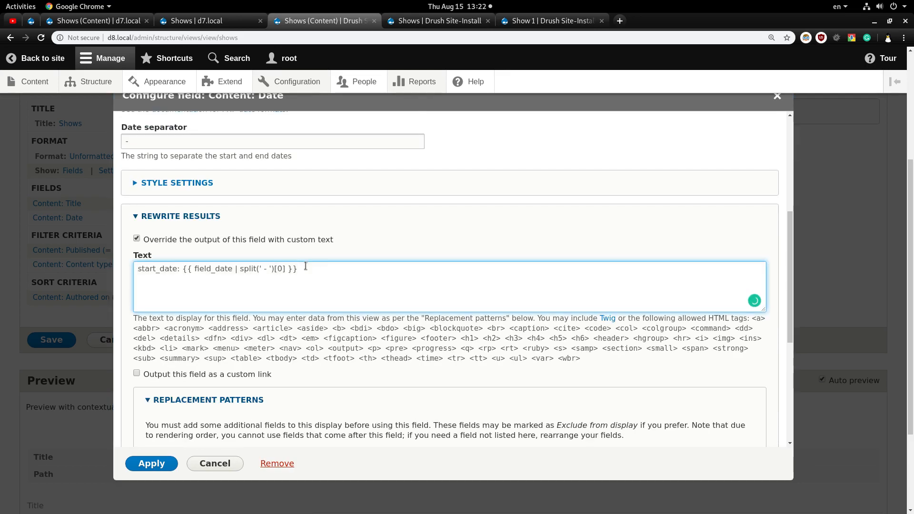
text(<l)
key(Return)
key(ctrl+v)
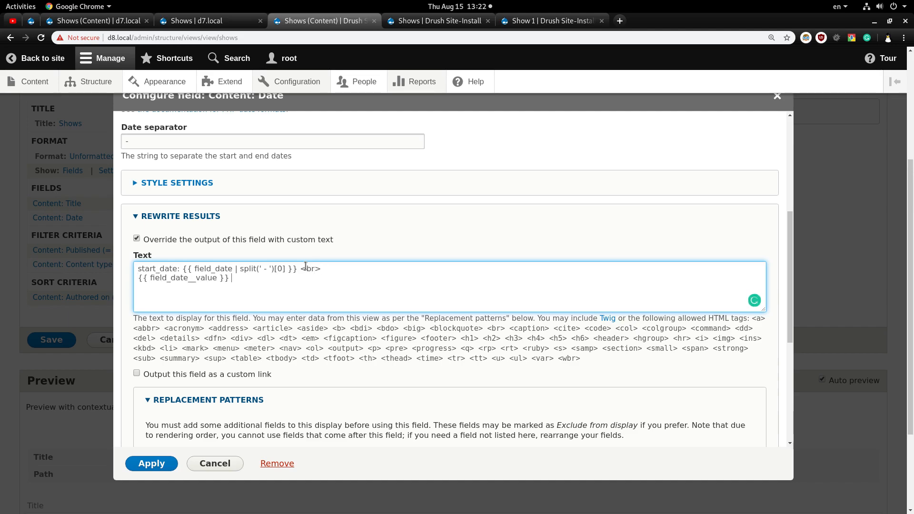
text(raw va)
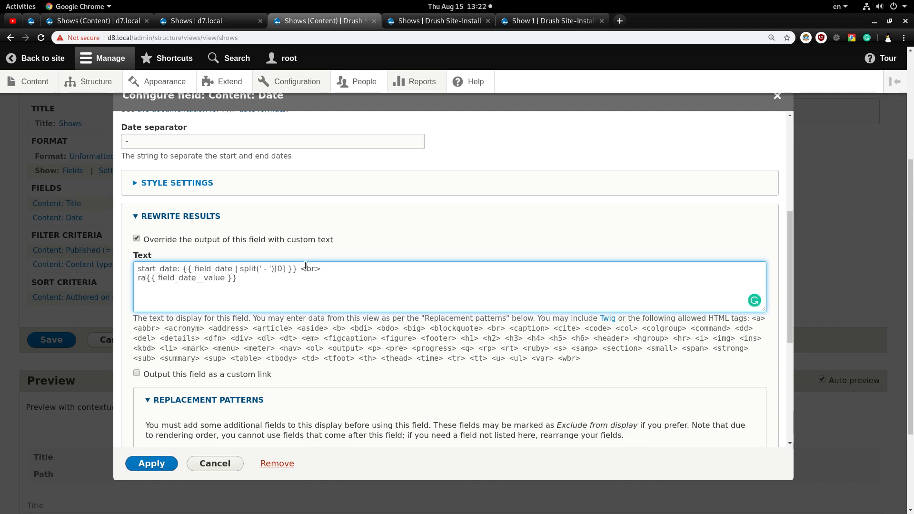
text(lue:)
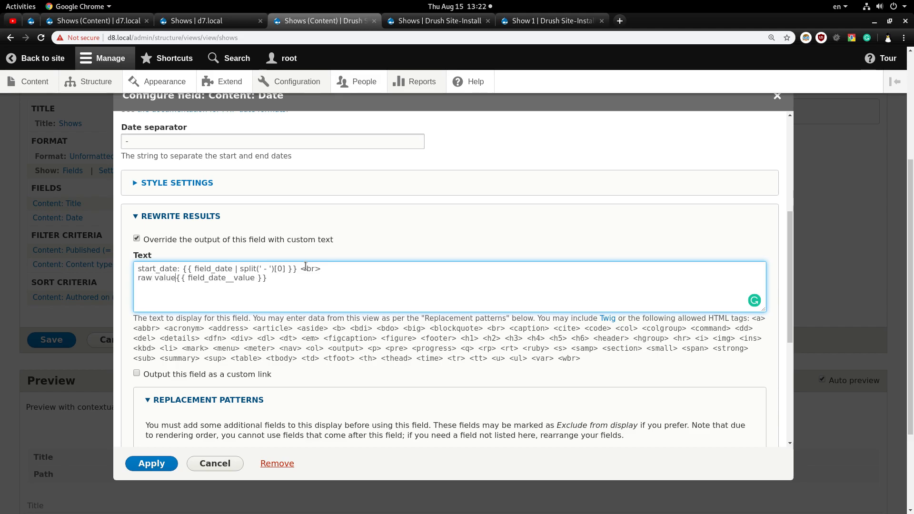
click(166, 462)
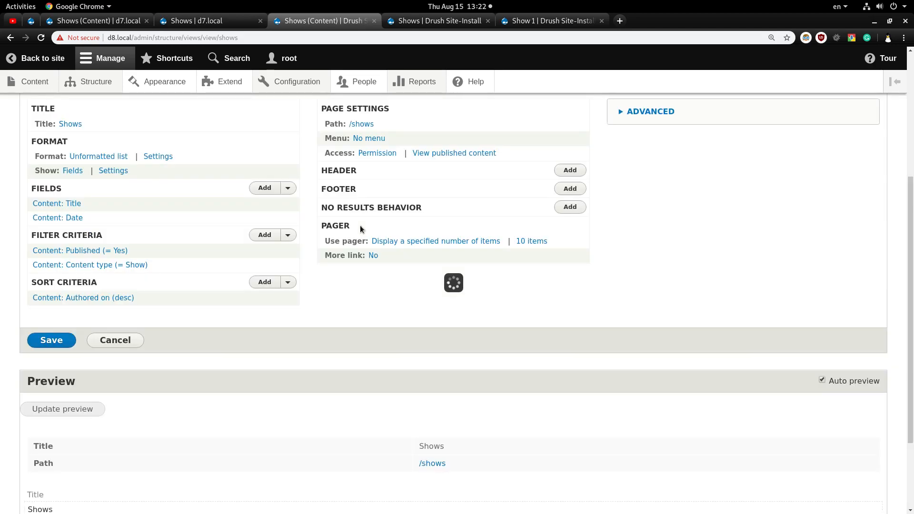
click(51, 340)
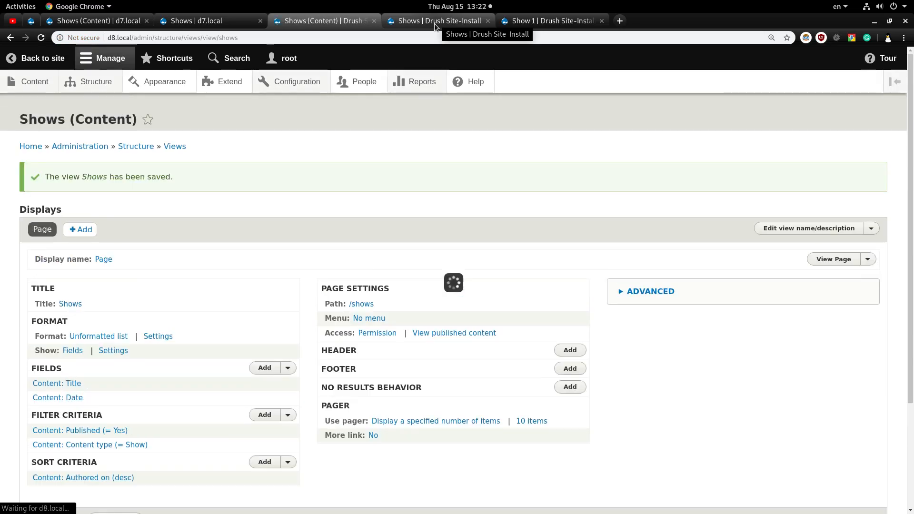
Reload the Drupal 8 Shows page and enlarge it to read the start_date and raw value lines.
click(434, 21)
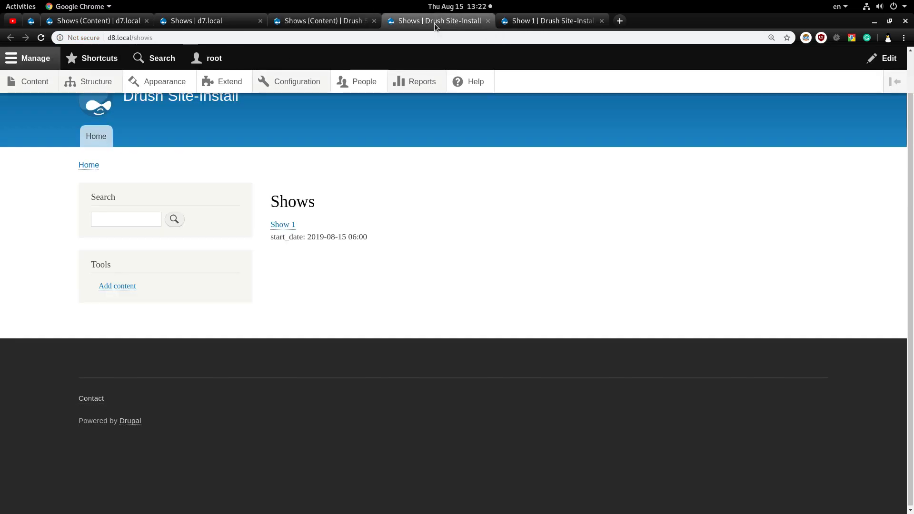
key(F5)
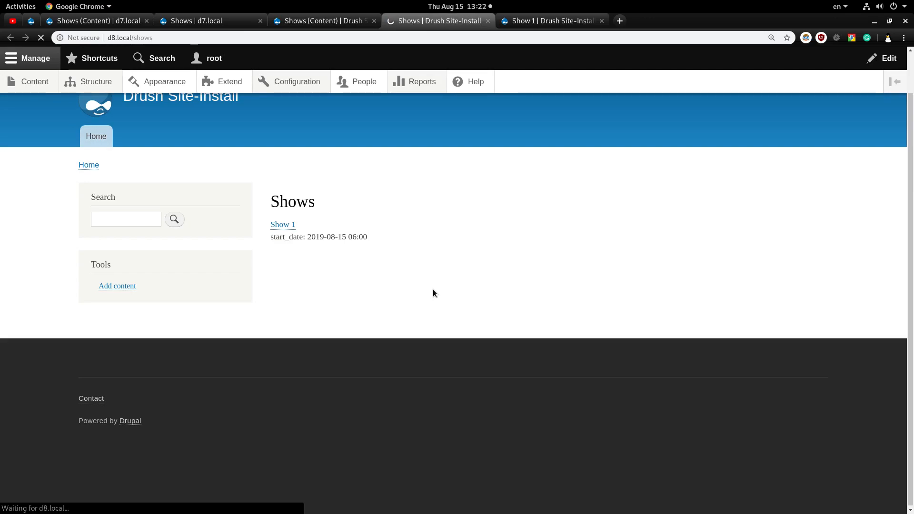
key(ctrl+plus)
key(ctrl+plus)
key(ctrl+plus)
key(ctrl+plus)
key(ctrl+plus)
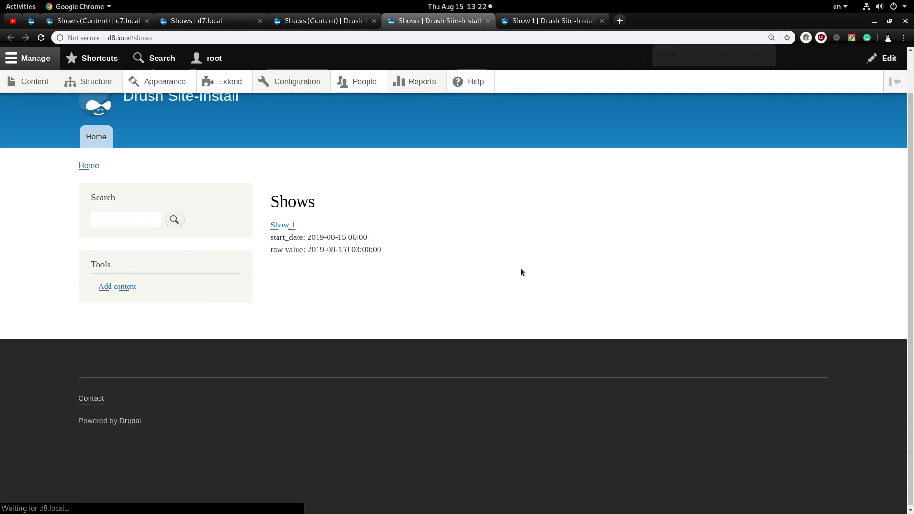
key(ctrl+minus)
key(ctrl+minus)
key(ctrl+plus)
Compare the start_date output of Show 1 with its raw value, checking date format and time.
double_click(310, 313)
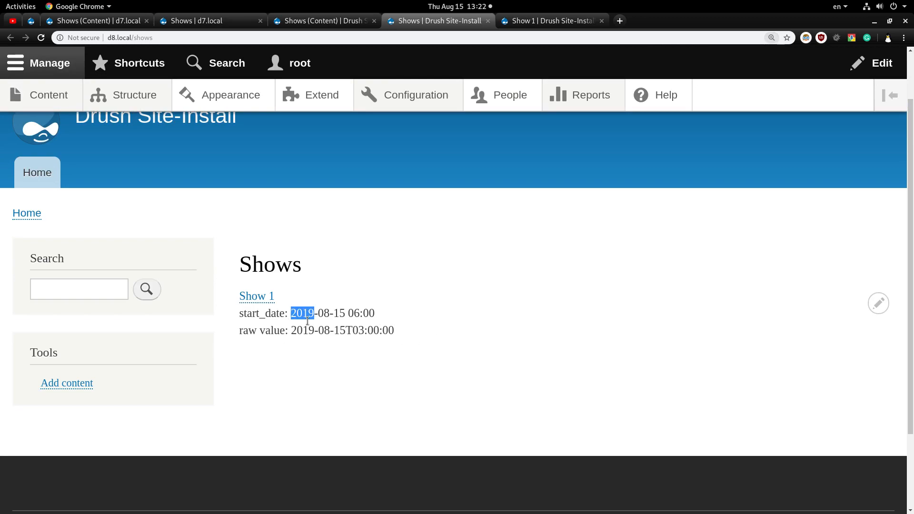
click(332, 328)
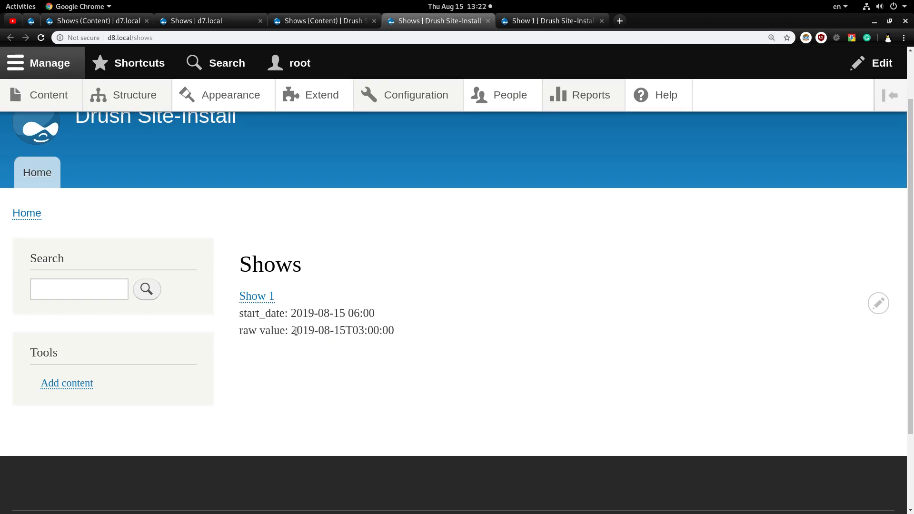
drag(293, 328, 397, 329)
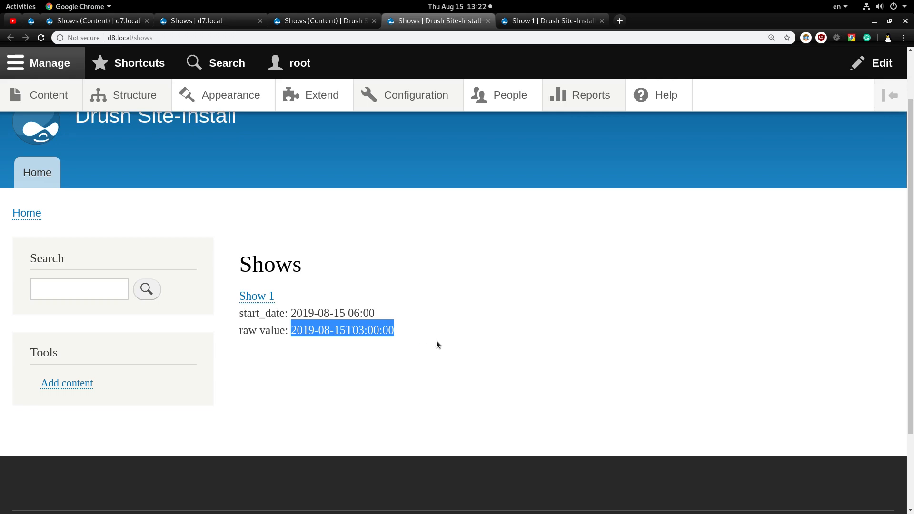
click(415, 336)
triple_click(356, 326)
click(346, 327)
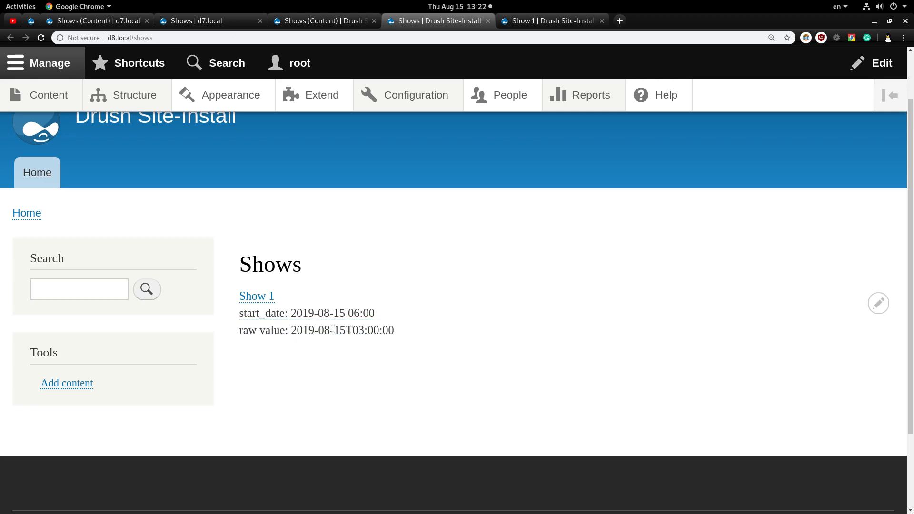
drag(291, 331, 396, 332)
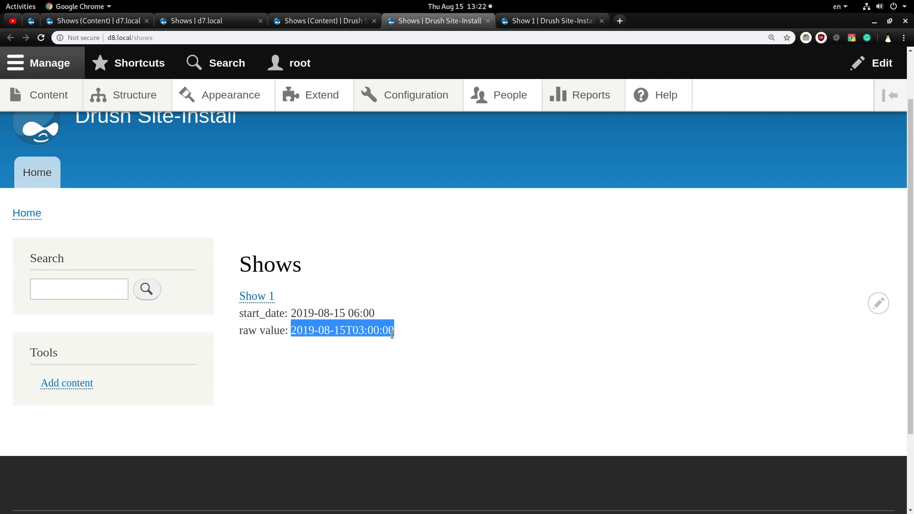
click(398, 332)
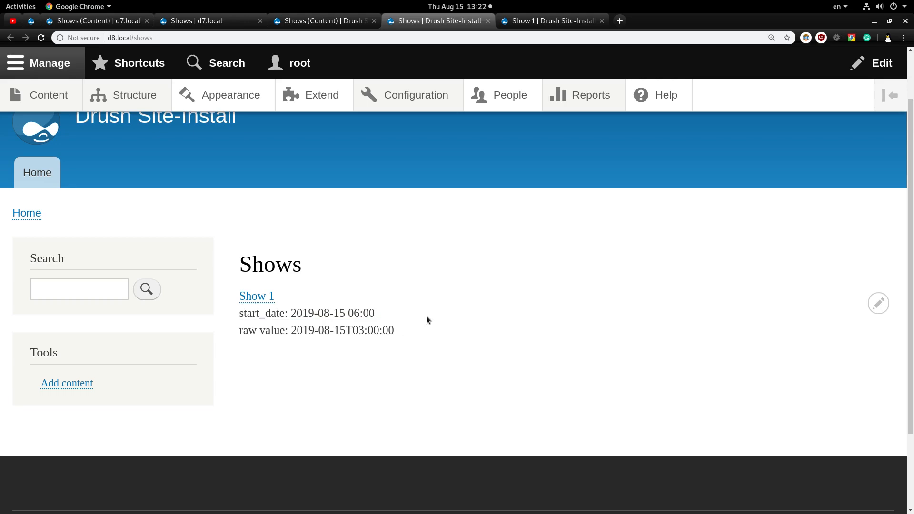
Reopen the Date field's settings in the Shows view and review its formatter and date/time format.
click(329, 25)
scroll(240, 323, down, 4)
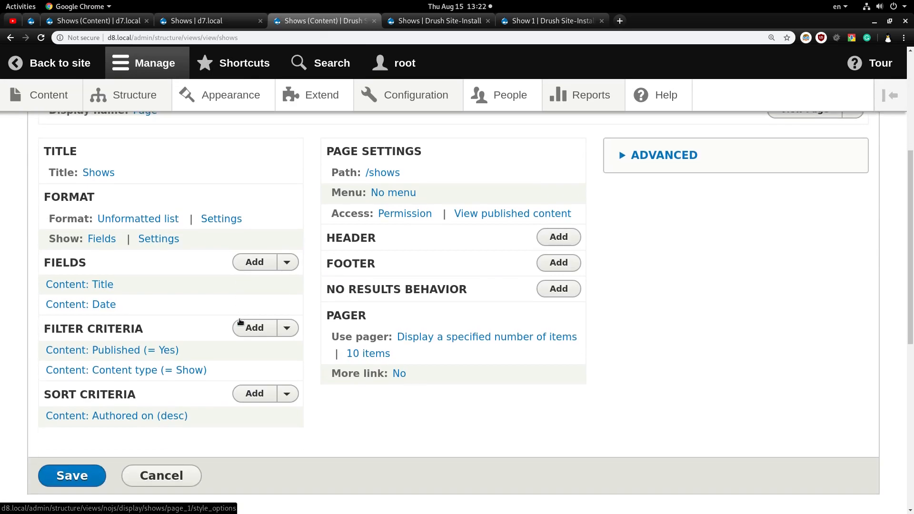
key(ctrl+minus)
click(81, 250)
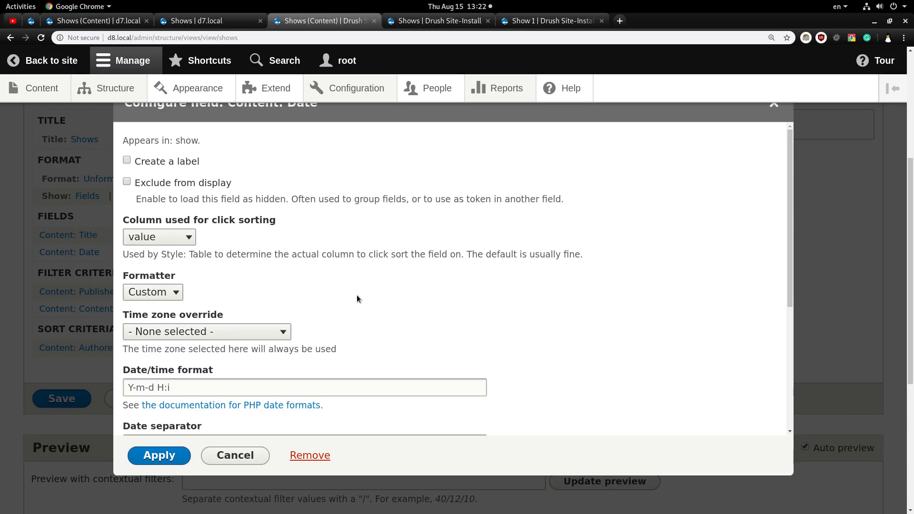
scroll(355, 298, down, 1)
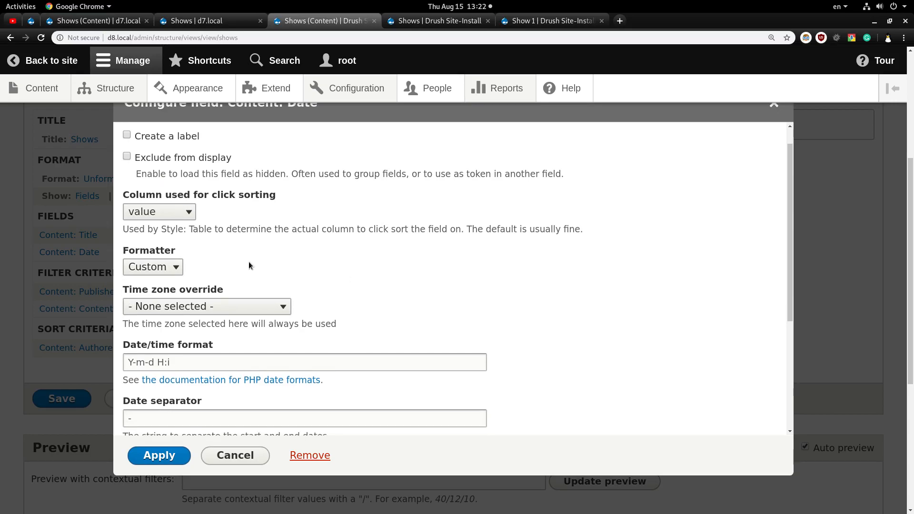
triple_click(188, 363)
click(527, 276)
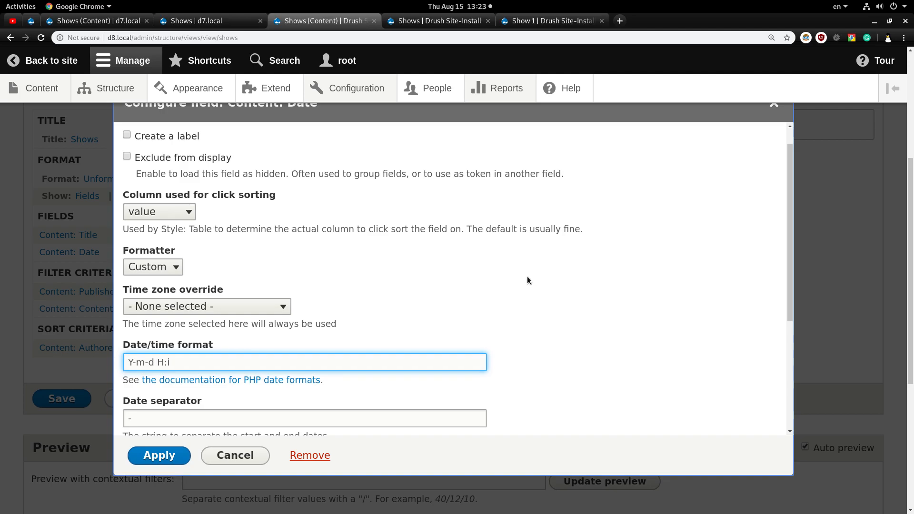
scroll(527, 276, down, 3)
scroll(527, 280, down, 4)
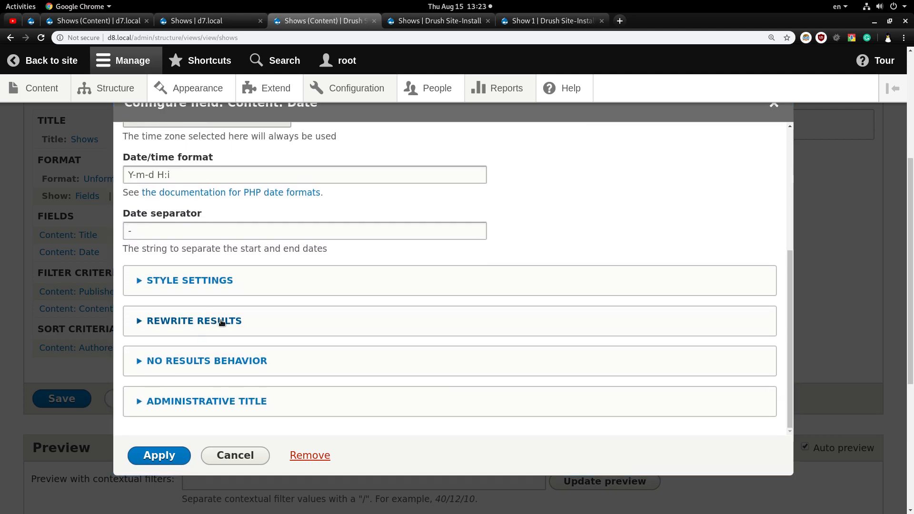
Remove the line break and the raw value line from the Date field's rewrite text, keeping only the start_date expression.
click(337, 315)
scroll(346, 312, down, 4)
click(342, 294)
triple_click(342, 294)
key(BackSpace)
key(BackSpace)
key(BackSpace)
key(BackSpace)
key(BackSpace)
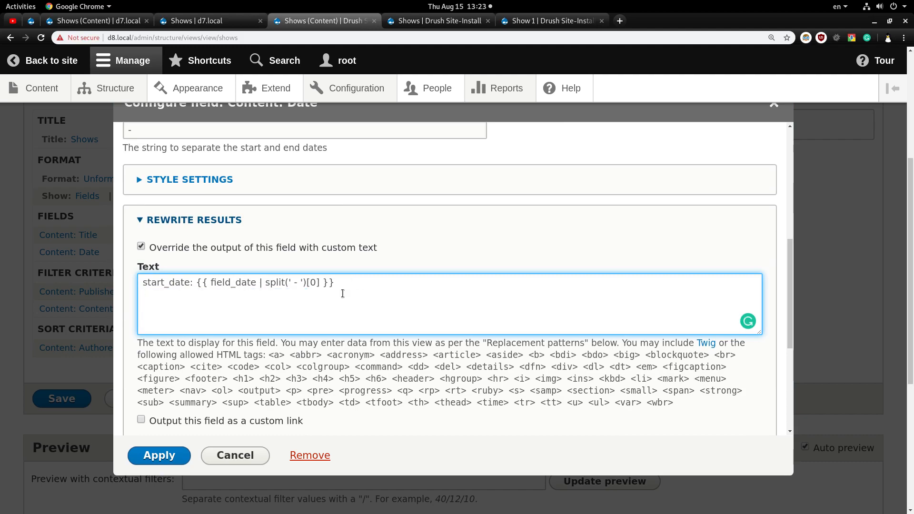
Check the field_date token used in the rewrite text against the available replacement patterns.
double_click(247, 286)
scroll(279, 358, down, 4)
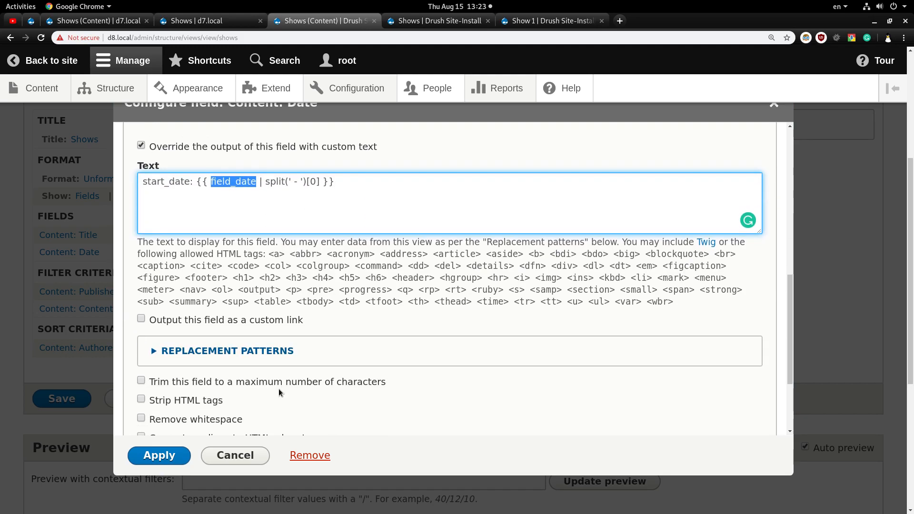
click(279, 358)
scroll(235, 409, down, 3)
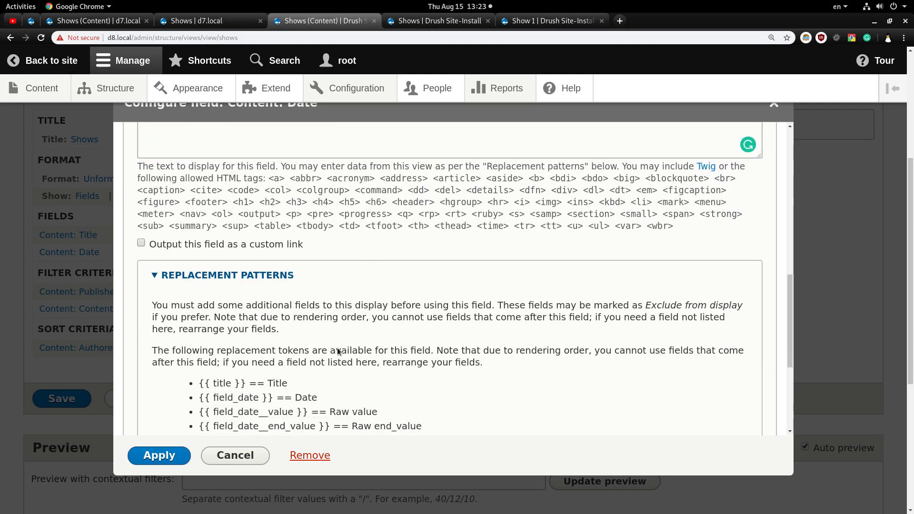
double_click(241, 401)
scroll(366, 243, up, 2)
scroll(366, 243, up, 1)
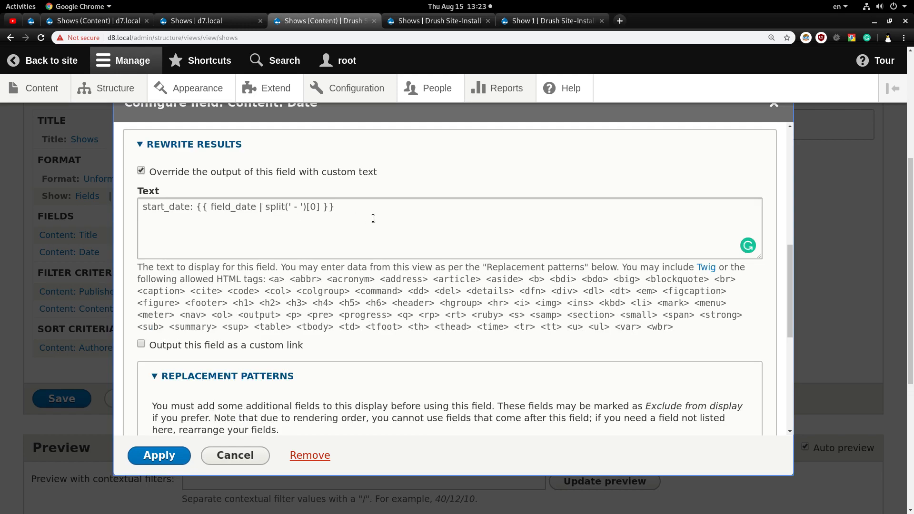
Examine the field_date, split(' - ') and [0] parts of the start_date expression, then select the whole rewrite text.
double_click(229, 207)
click(237, 239)
drag(269, 209, 305, 208)
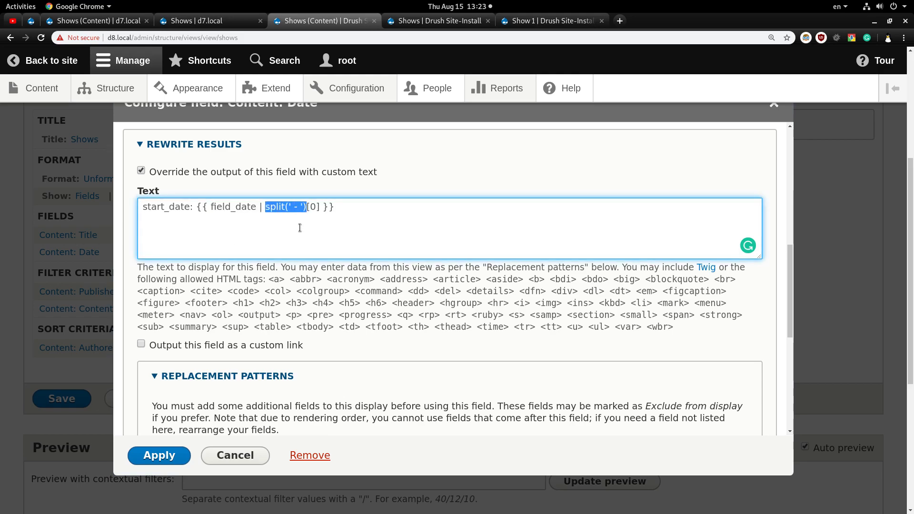
click(300, 228)
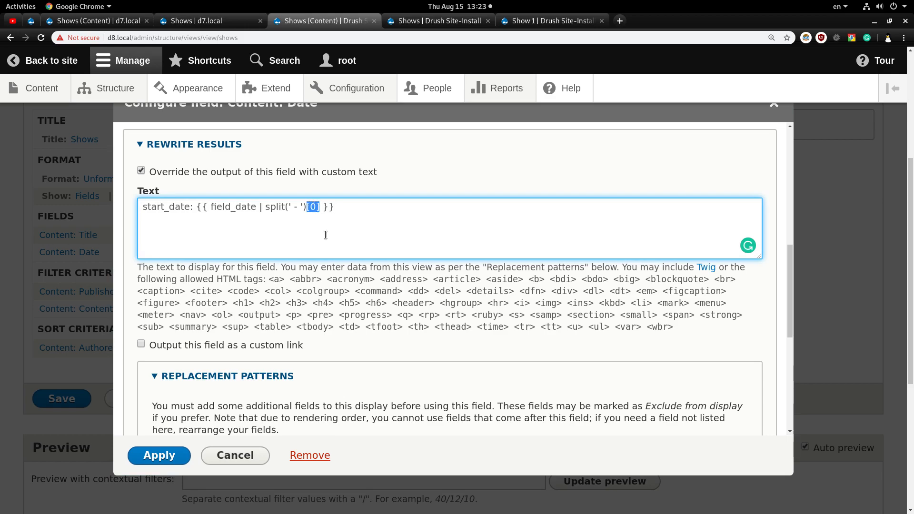
click(344, 208)
key(ctrl+a)
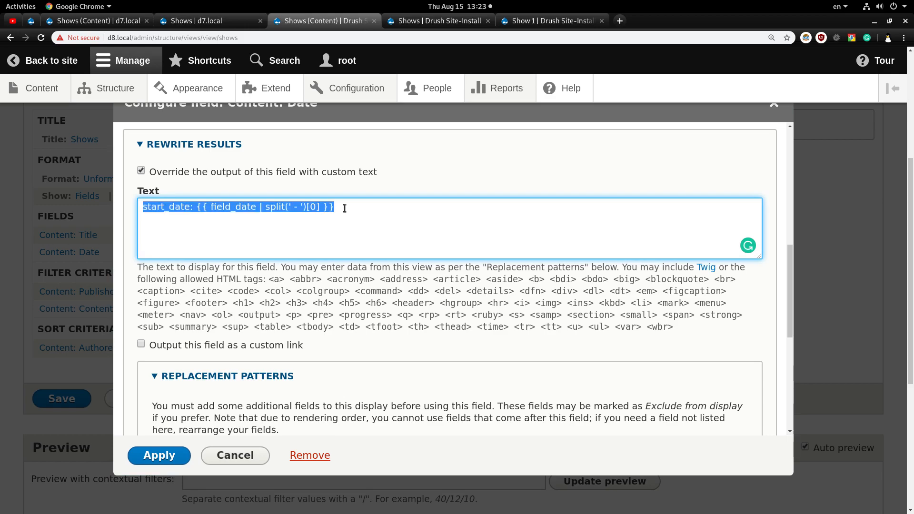
Duplicate the start_date expression on a second line of the rewrite text and change the copy's label to end_date.
key(ctrl+c)
key(Right)
key(Return)
key(ctrl+v)
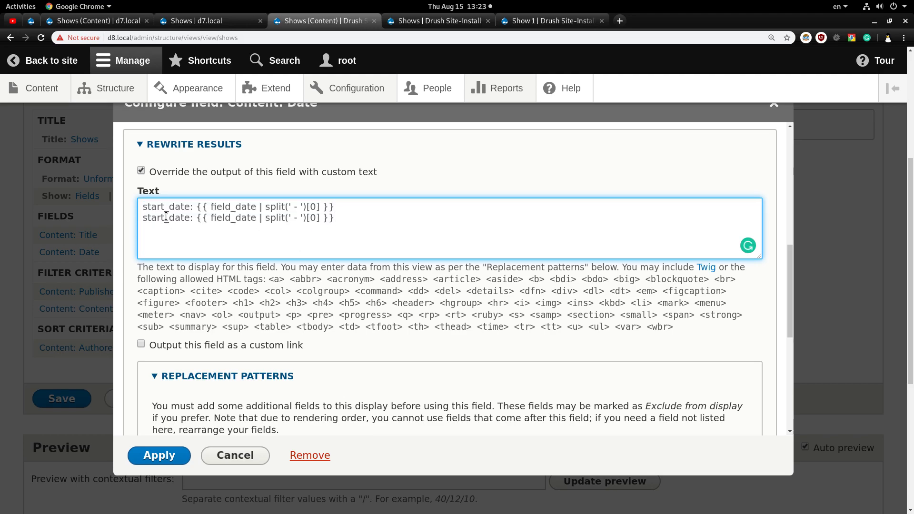
key(BackSpace)
key(BackSpace)
key(BackSpace)
key(BackSpace)
key(BackSpace)
text(end)
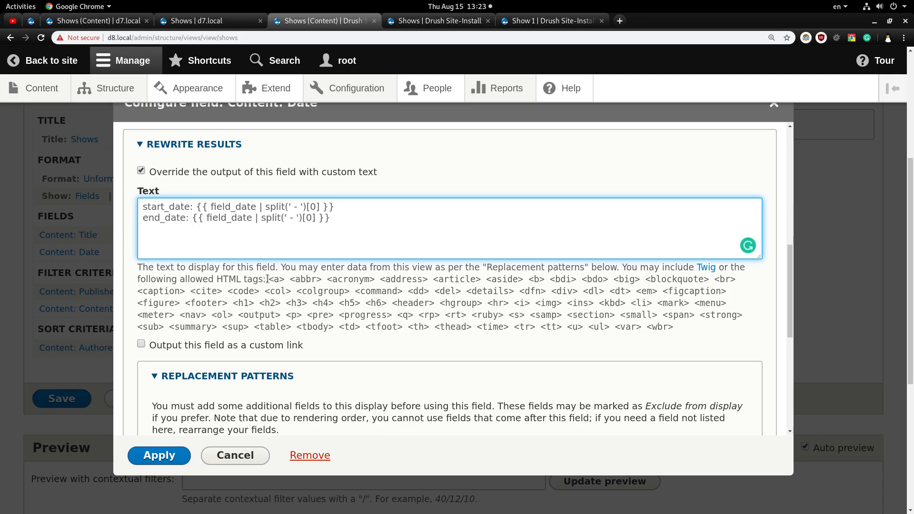
Set the end_date expression's index to [1], add a <br> after the start_date line, and apply and save the view.
key(BackSpace)
text(1)
key(Up)
text(<>br)
click(160, 454)
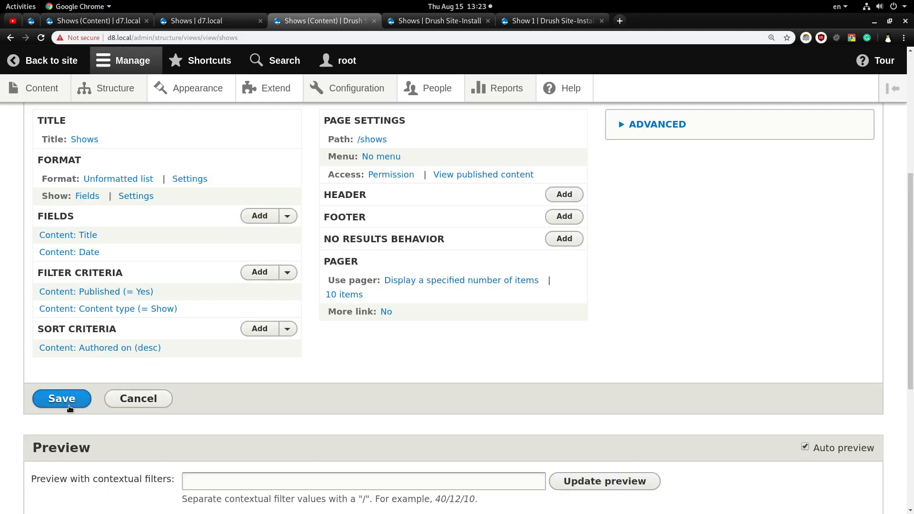
click(71, 406)
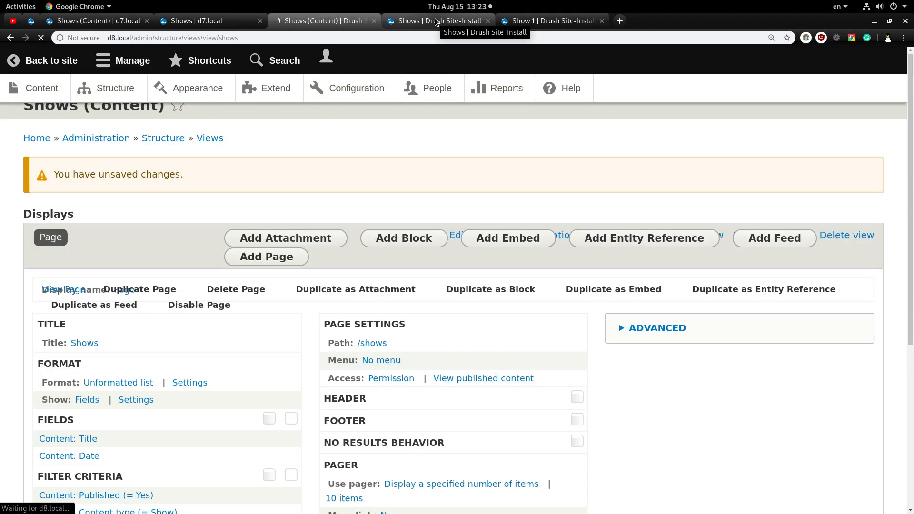
Reload the Drupal 8 Shows page and check the start_date and end_date values listed for Show 1.
click(436, 21)
key(F5)
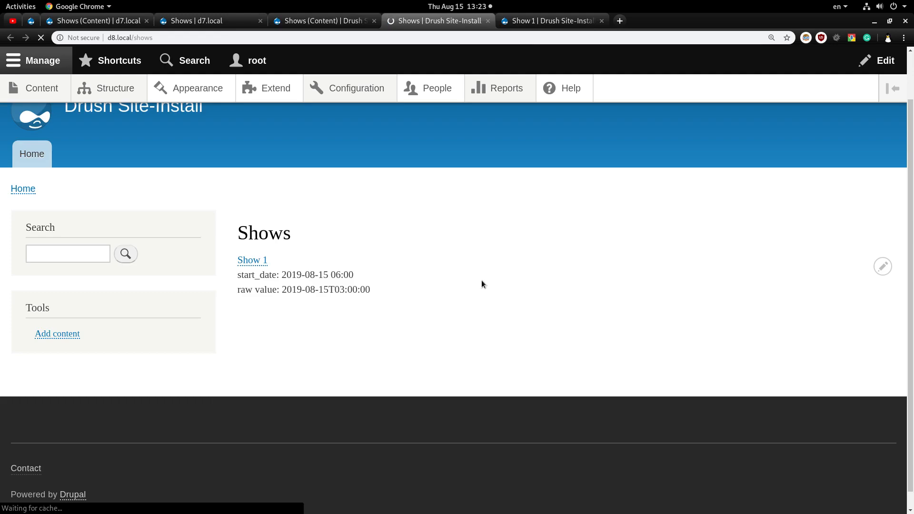
key(ctrl+plus)
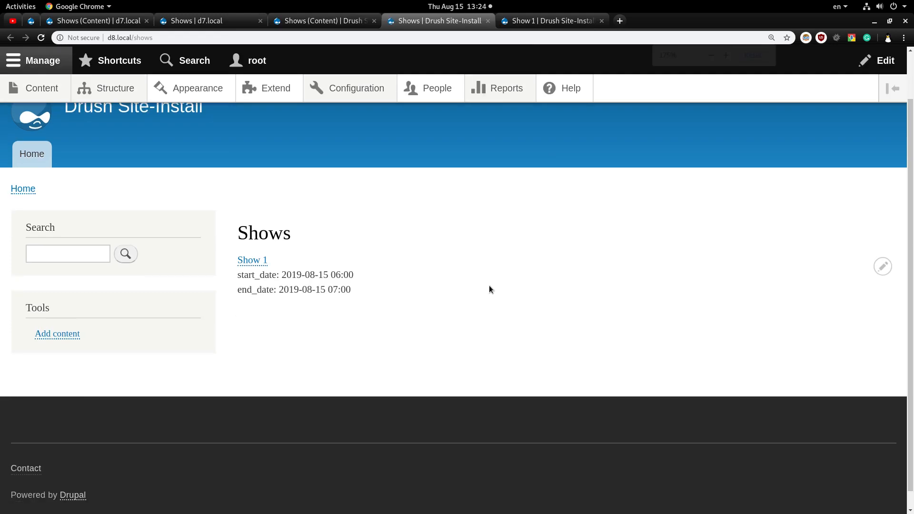
double_click(255, 328)
click(324, 324)
drag(286, 328, 374, 330)
click(404, 334)
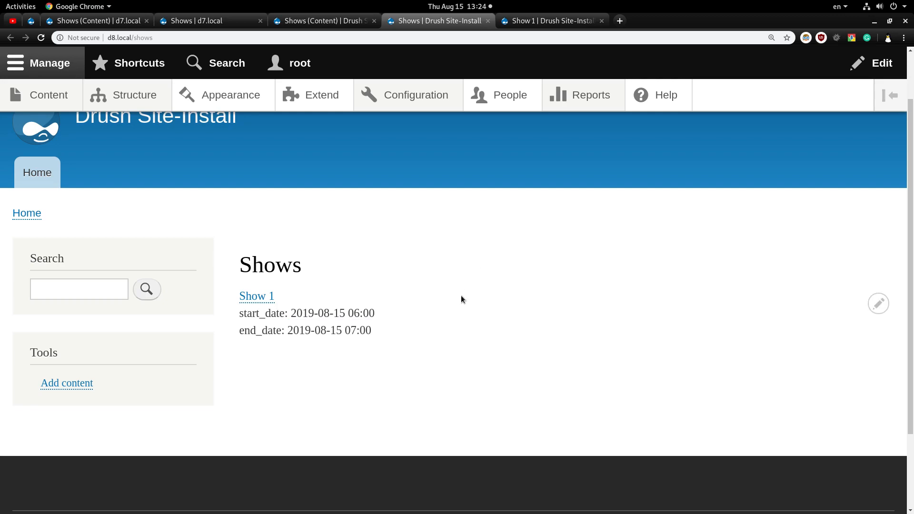
Review the Drupal 7 Date field's format and its start/end date Display options, and close the settings without changes.
click(213, 19)
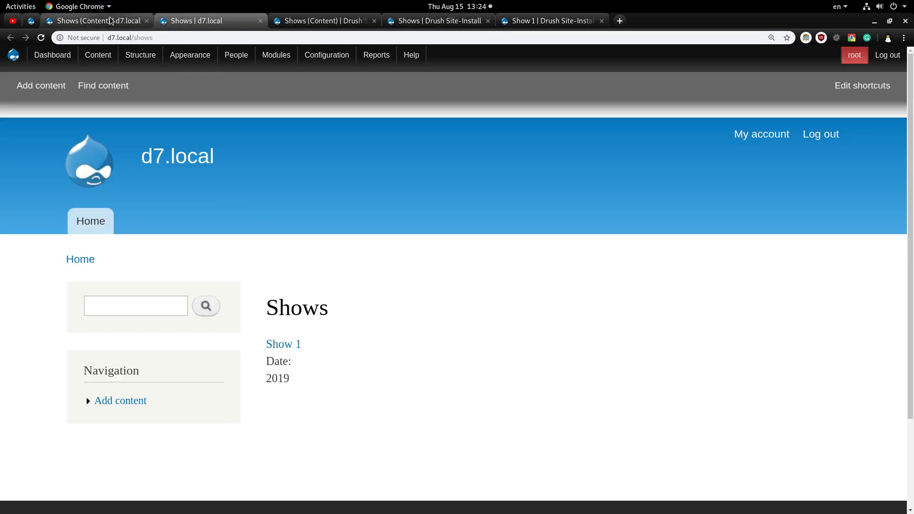
click(110, 20)
scroll(284, 238, down, 3)
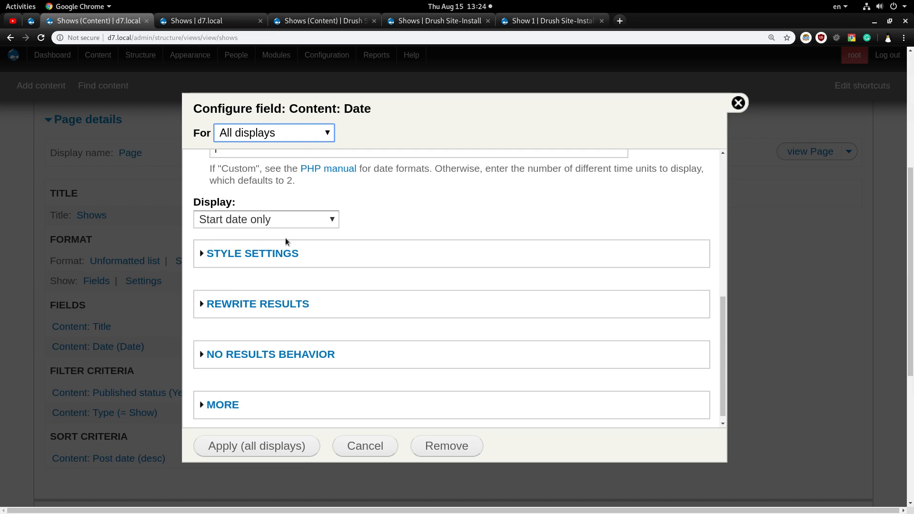
scroll(438, 231, up, 2)
key(ctrl+minus)
scroll(352, 221, up, 2)
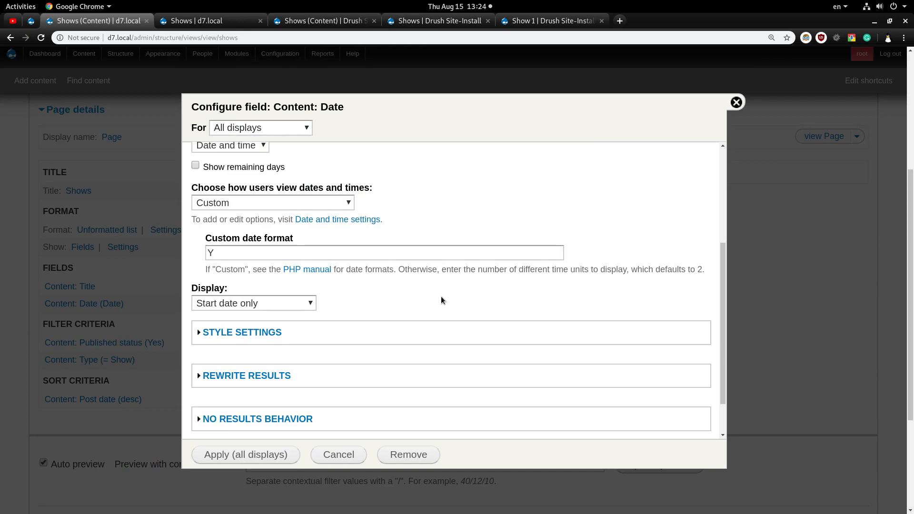
scroll(441, 296, up, 2)
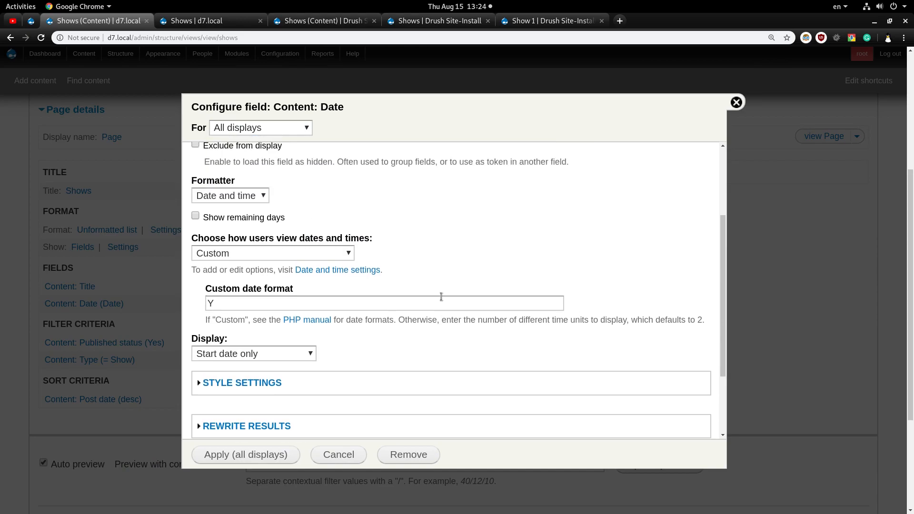
click(293, 355)
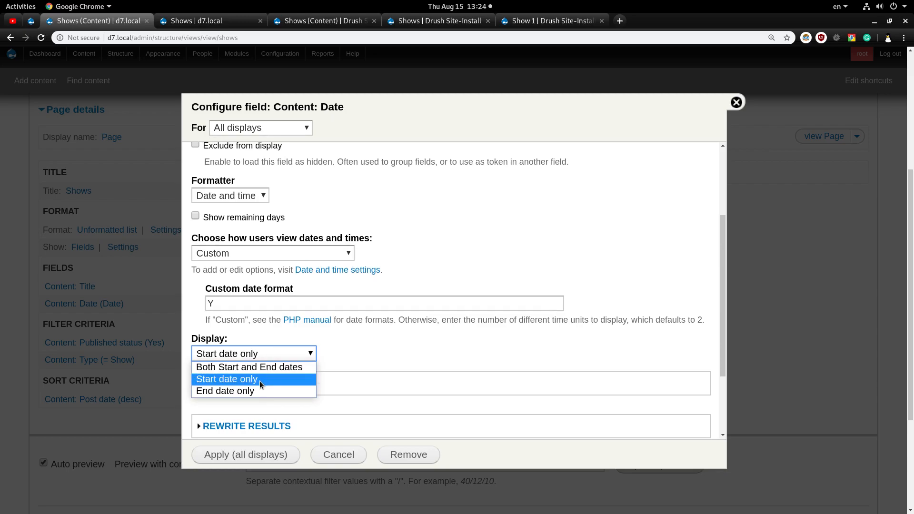
click(450, 351)
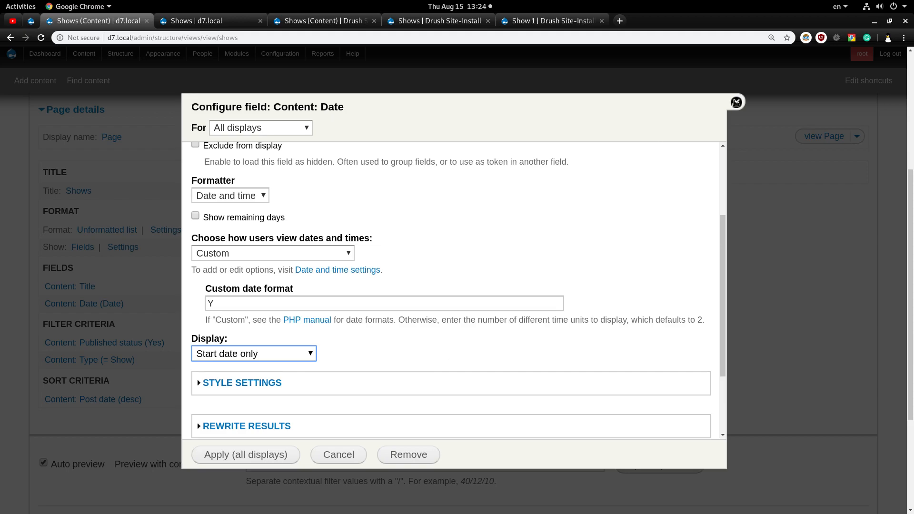
click(735, 102)
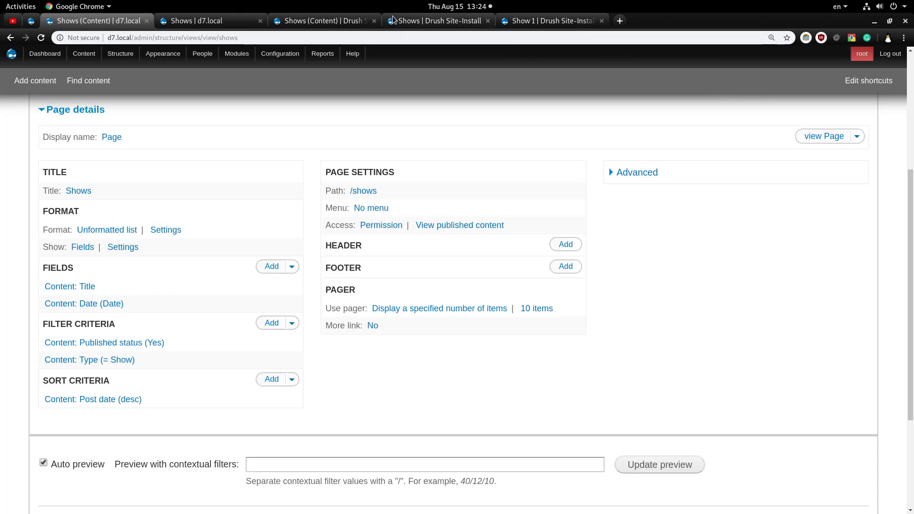
Return to the Drupal 8 Shows page and examine the end_date value of Show 1.
click(431, 21)
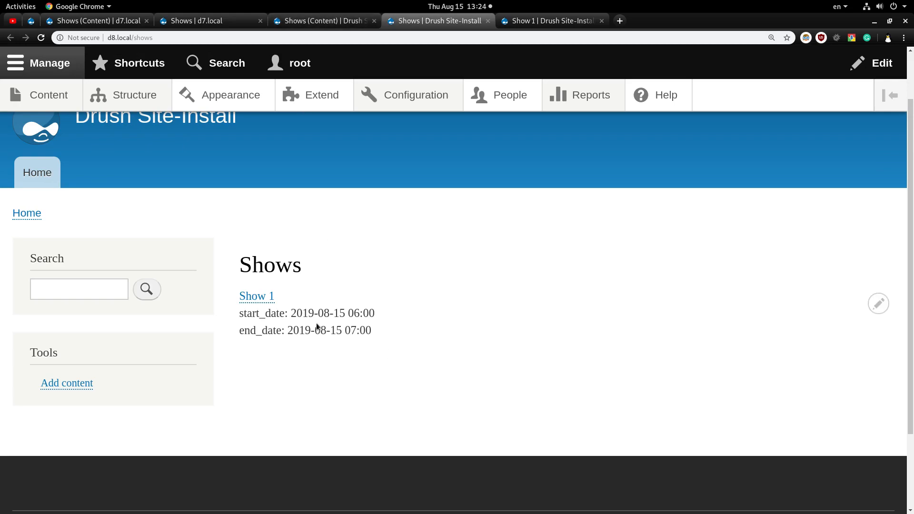
drag(288, 330, 372, 331)
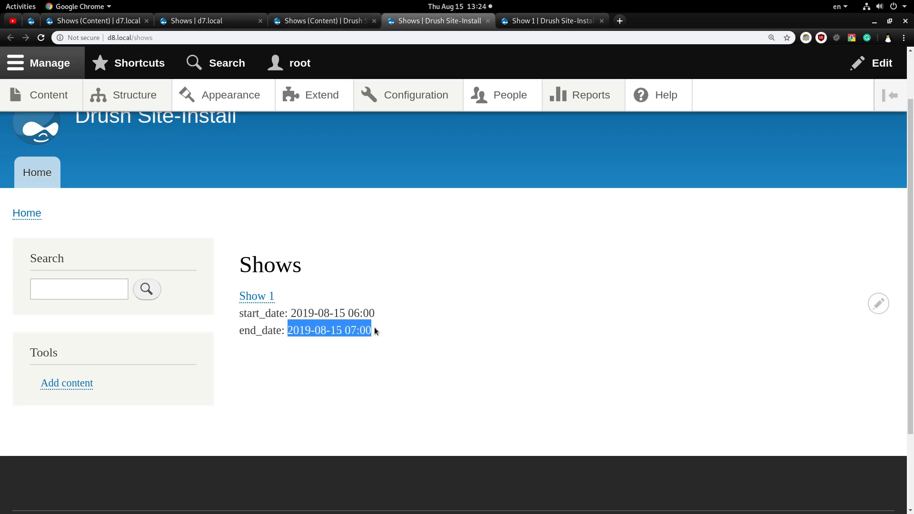
click(486, 315)
key(ctrl+0)
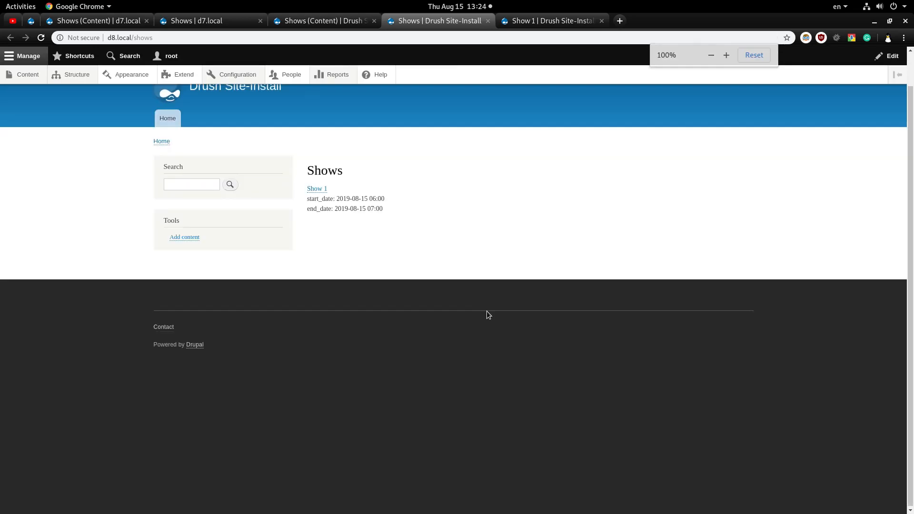
key(ctrl+plus)
key(ctrl+plus)
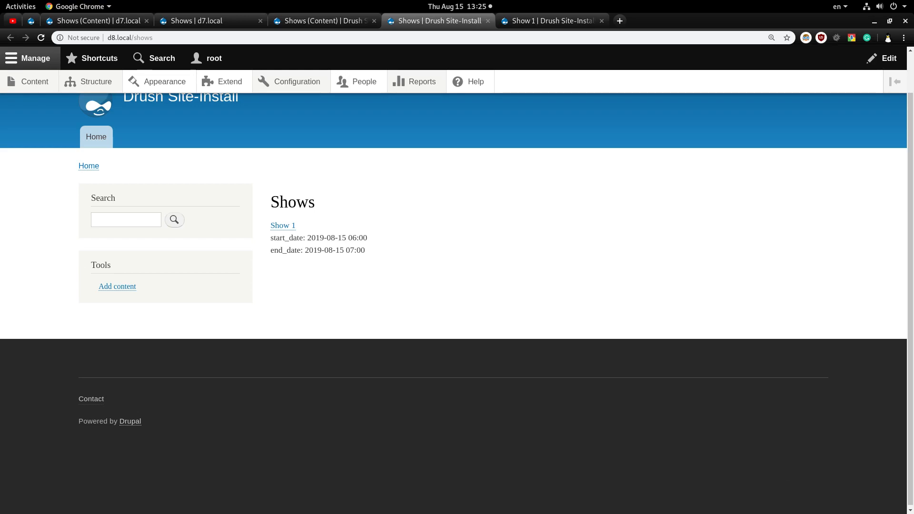
key(alt+Tab)
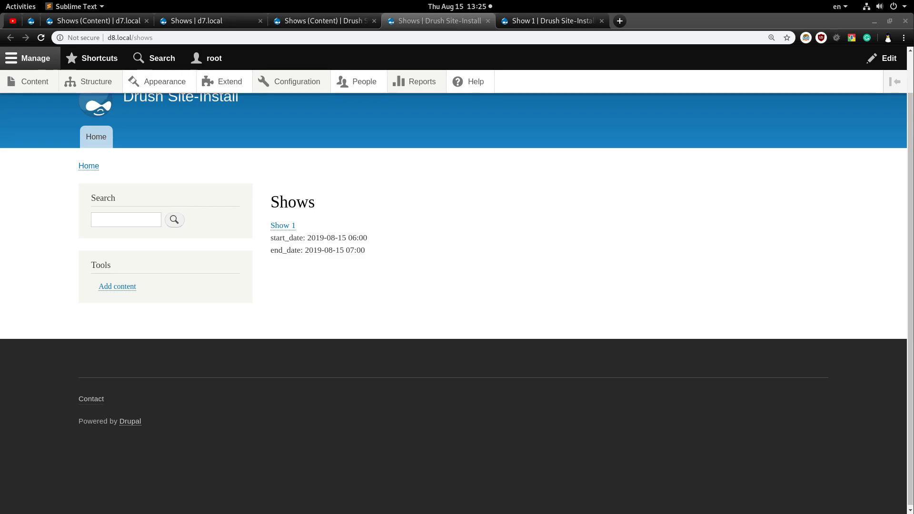
key(alt+Tab)
key(alt+Tab)
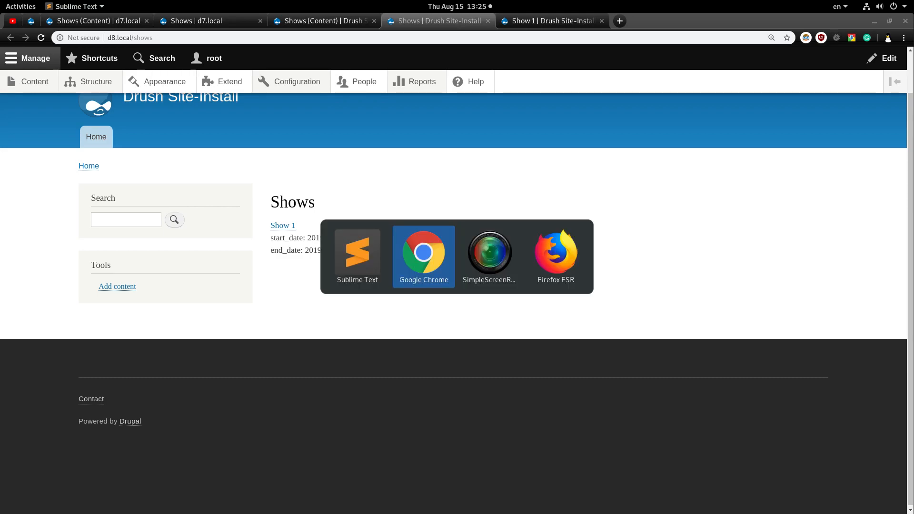